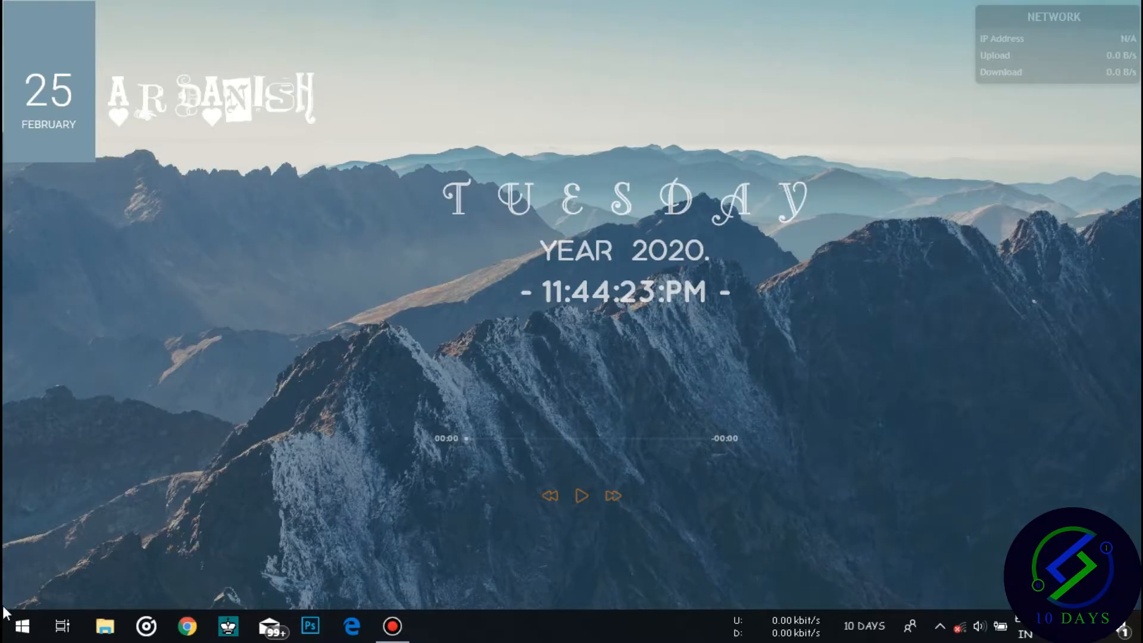
# Launch Excel from the Start menu's alphabetical app list under E.
pyautogui.click(18, 622)
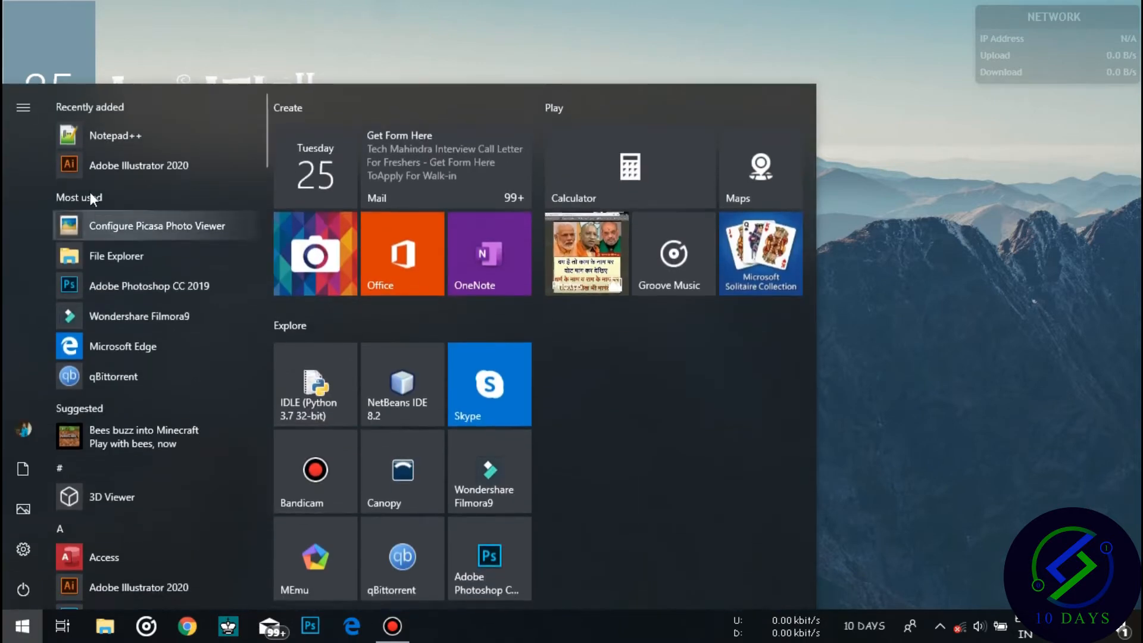
pyautogui.click(60, 470)
pyautogui.click(208, 237)
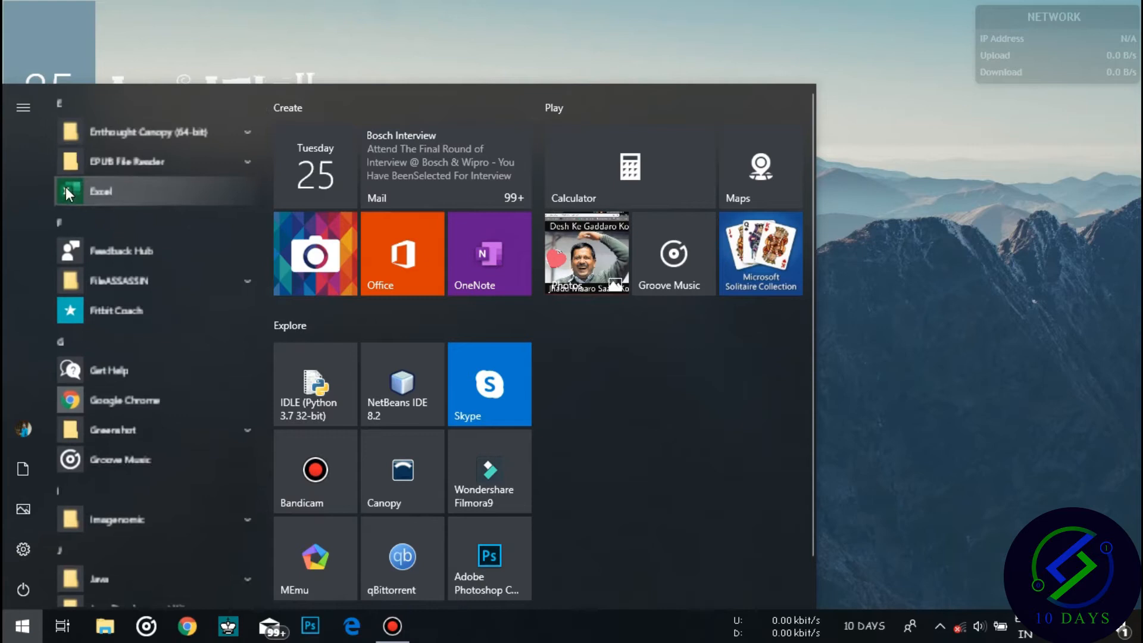
pyautogui.click(212, 182)
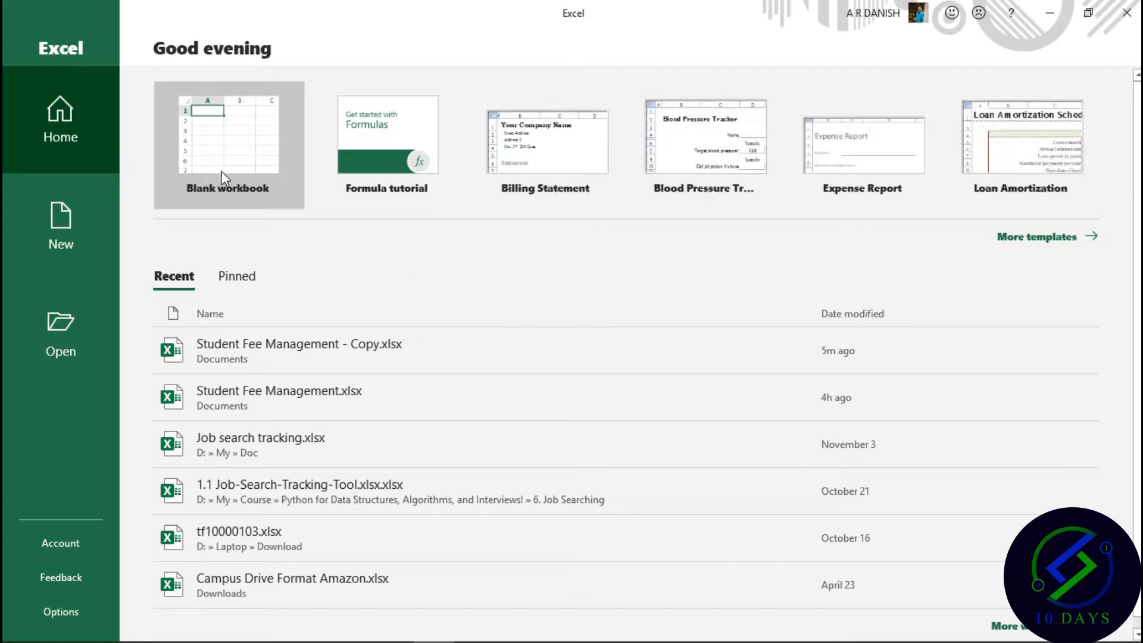
# Create a new blank workbook, Book1, from Excel's New page.
pyautogui.click(52, 247)
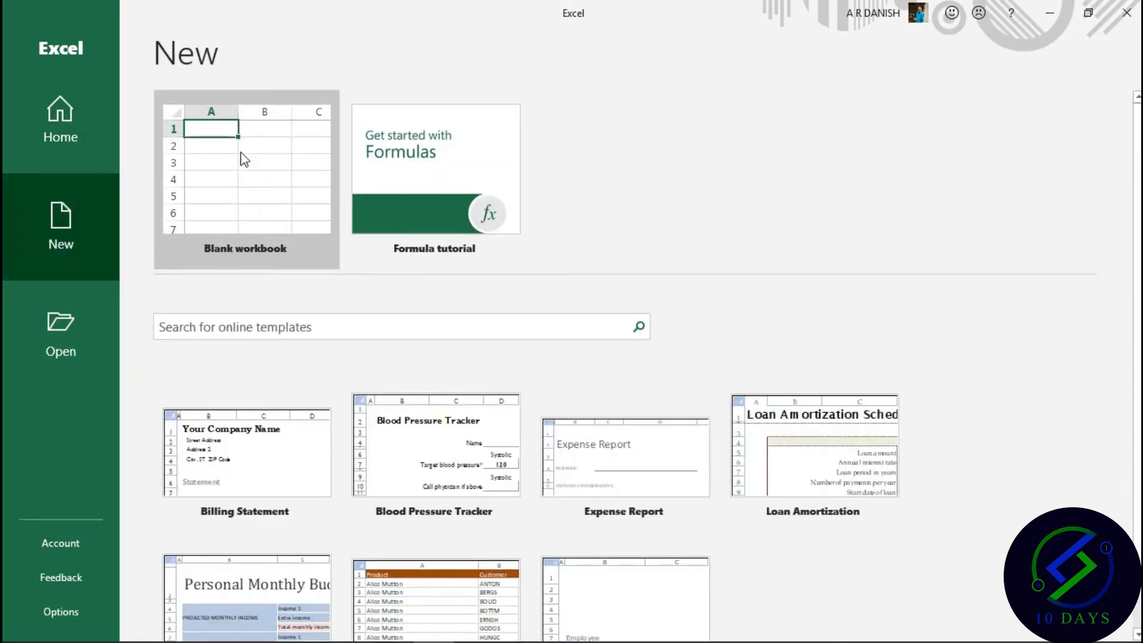
pyautogui.click(228, 172)
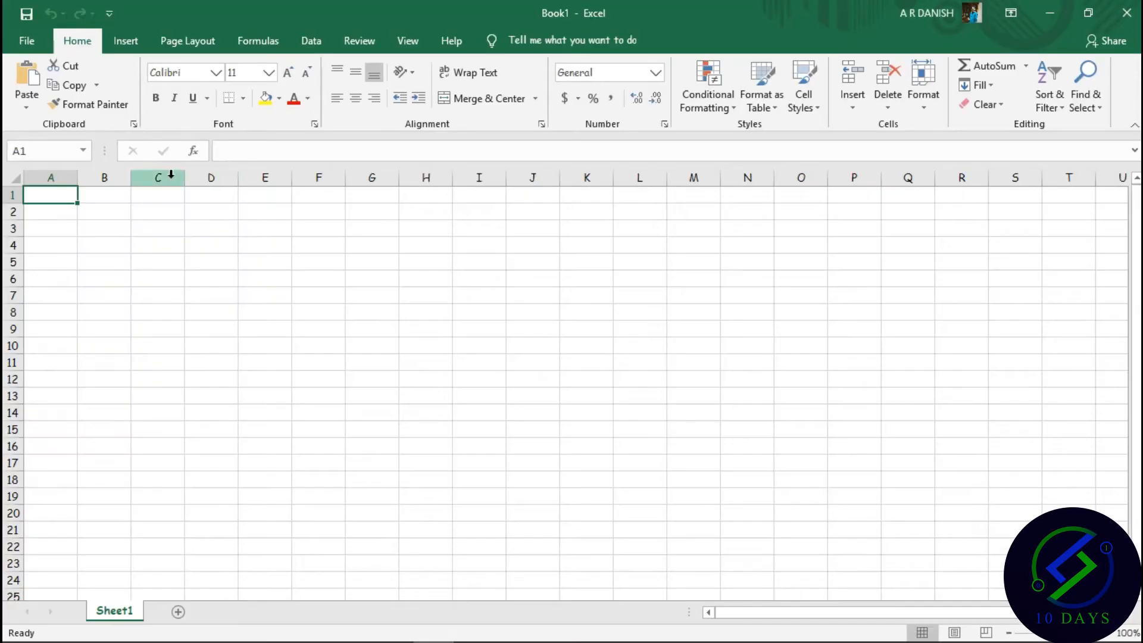
pyautogui.scroll(-8, 171, 174)
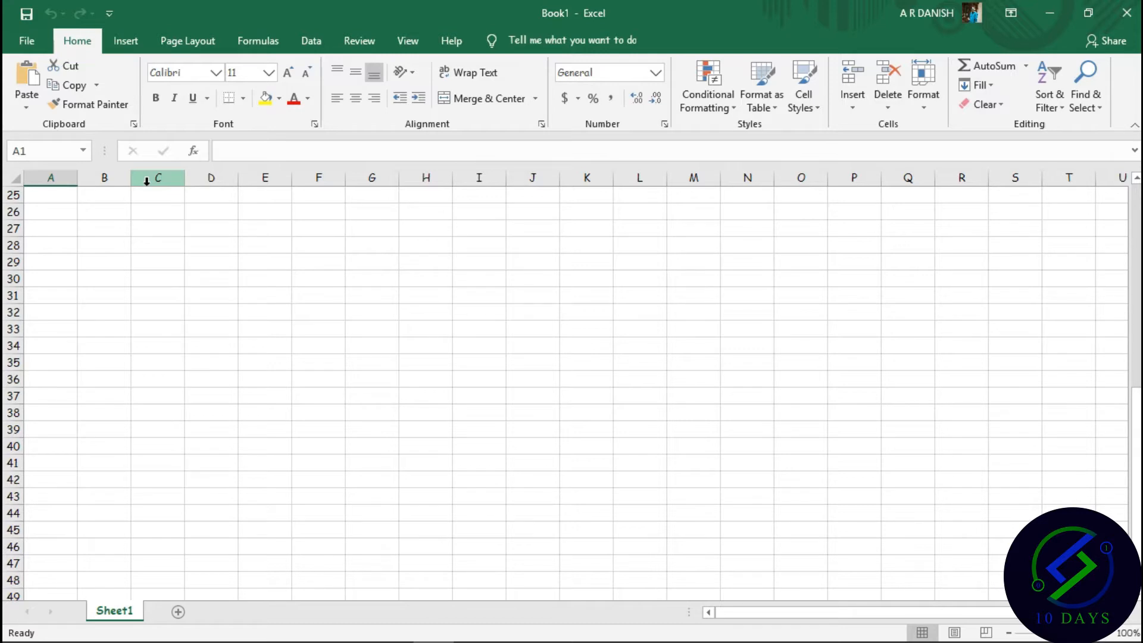
pyautogui.scroll(8, 128, 177)
# Enter headers S. No, Name and Father Name in B1:D1, autofitting column D.
pyautogui.doubleClick(96, 198)
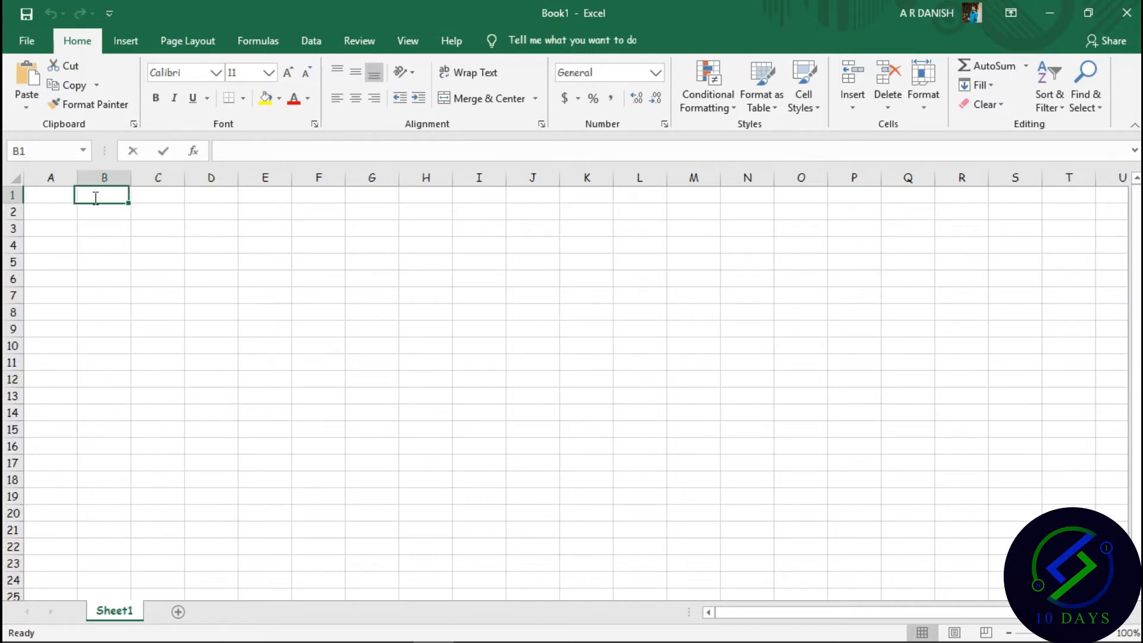
pyautogui.write('S. No')
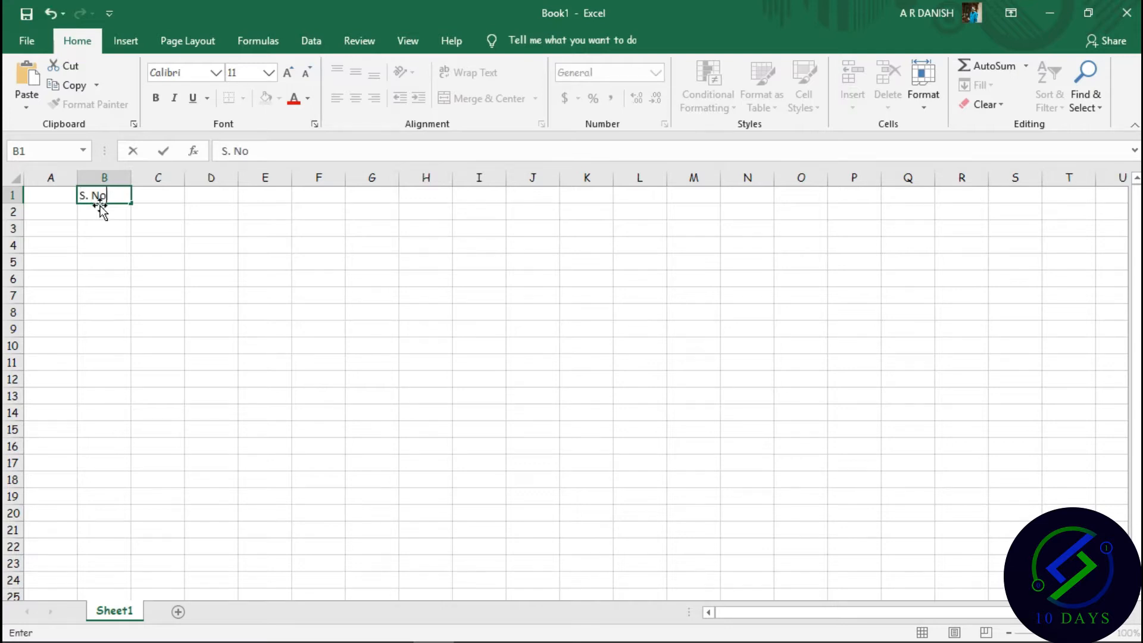
pyautogui.click(162, 200)
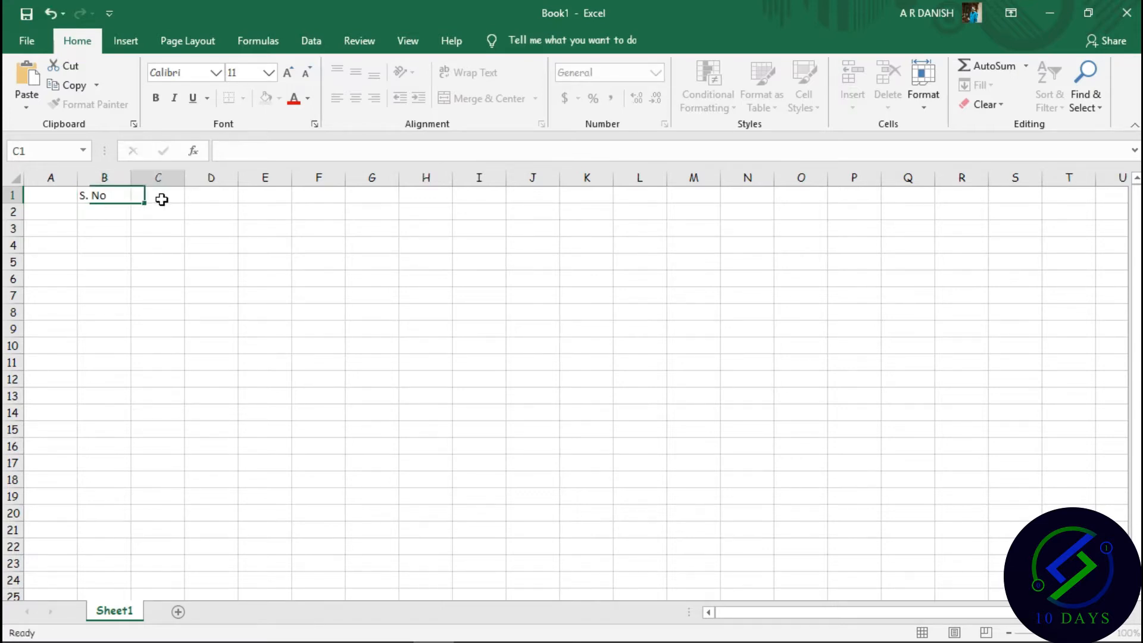
pyautogui.write('Name')
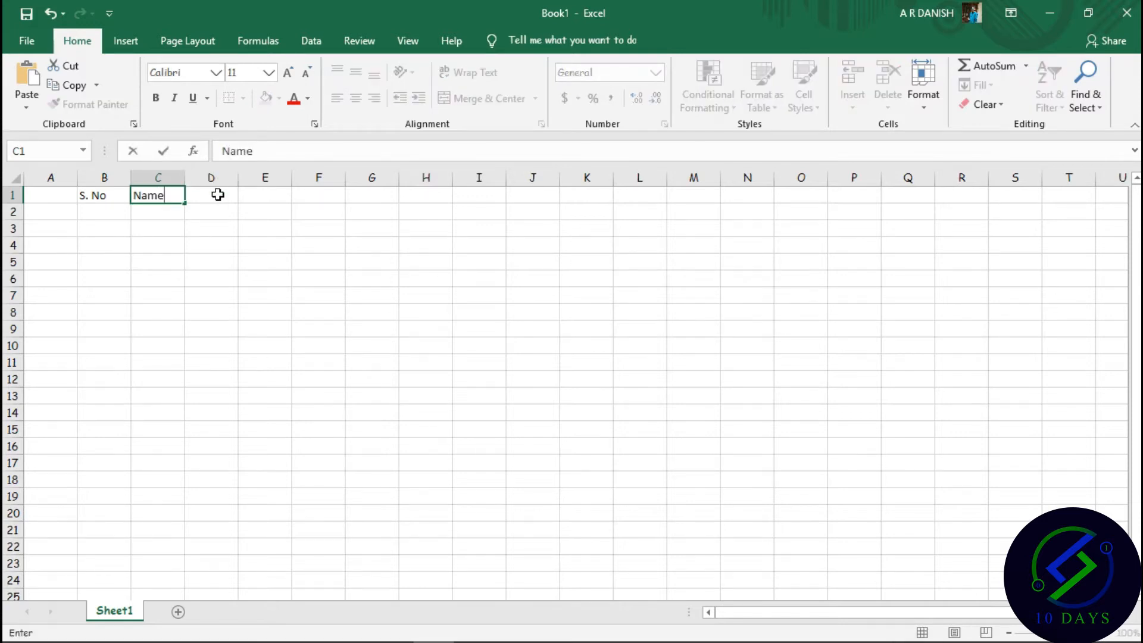
pyautogui.click(218, 194)
pyautogui.write('Father N')
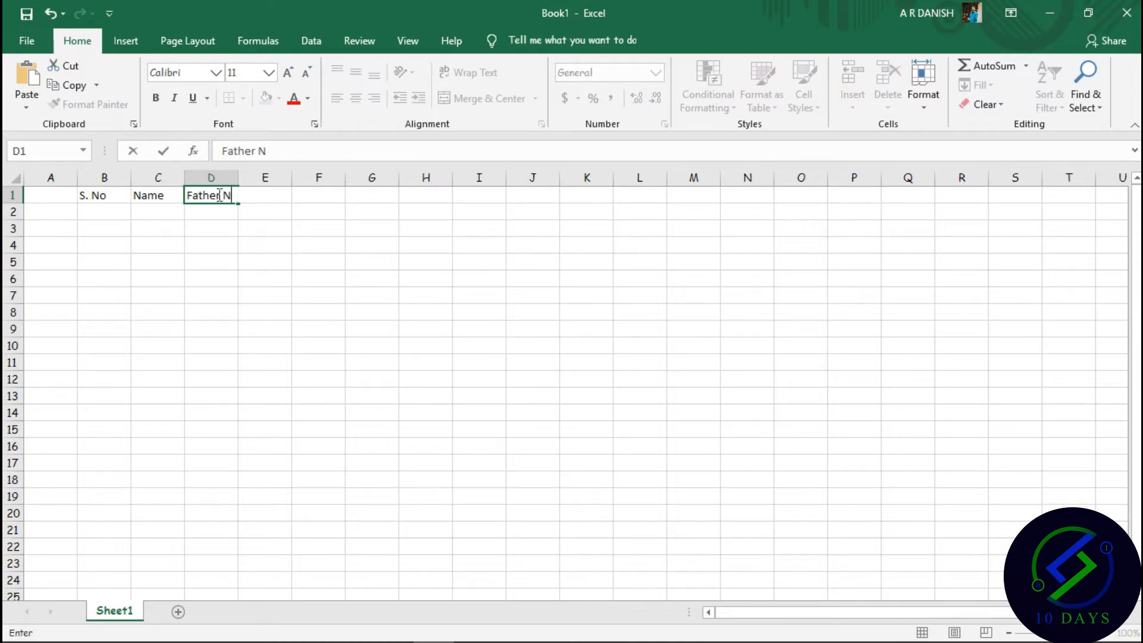
pyautogui.write('ame')
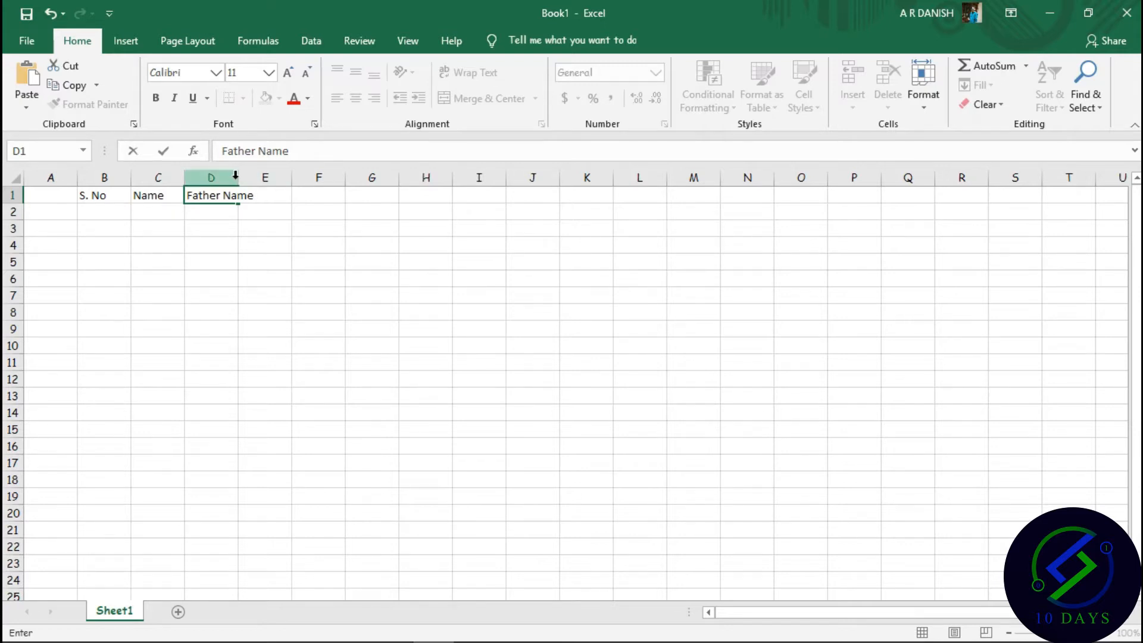
pyautogui.doubleClick(237, 177)
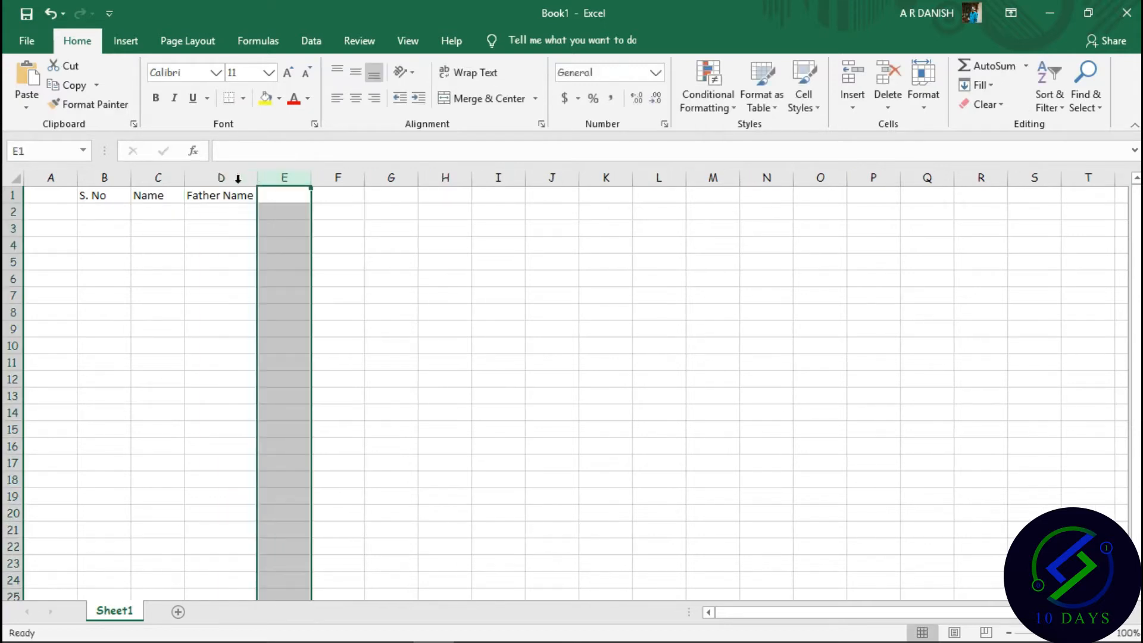
# Enter headers Address, Contact and Deposit Fee in E1:G1, autofitting column G.
pyautogui.click(274, 193)
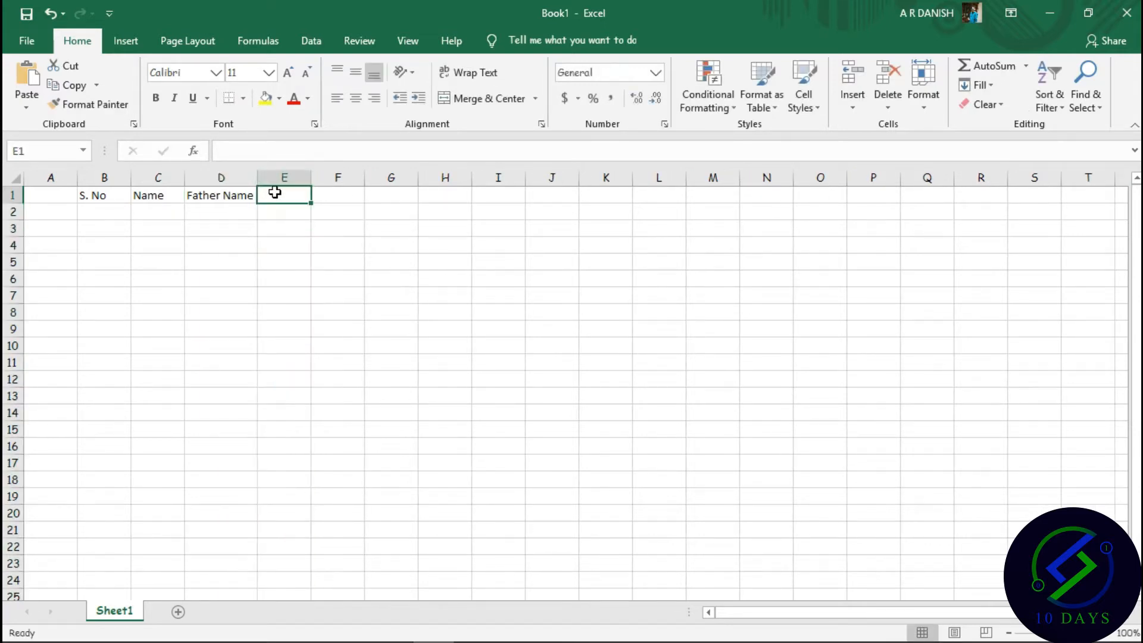
pyautogui.write('Address')
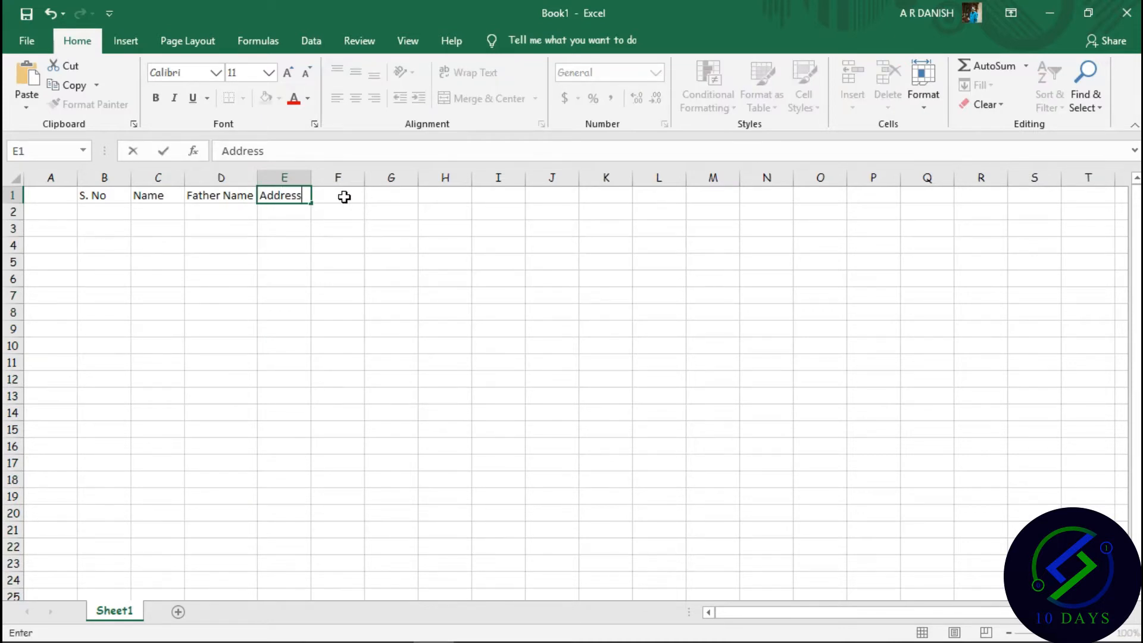
pyautogui.click(341, 196)
pyautogui.write('Contact')
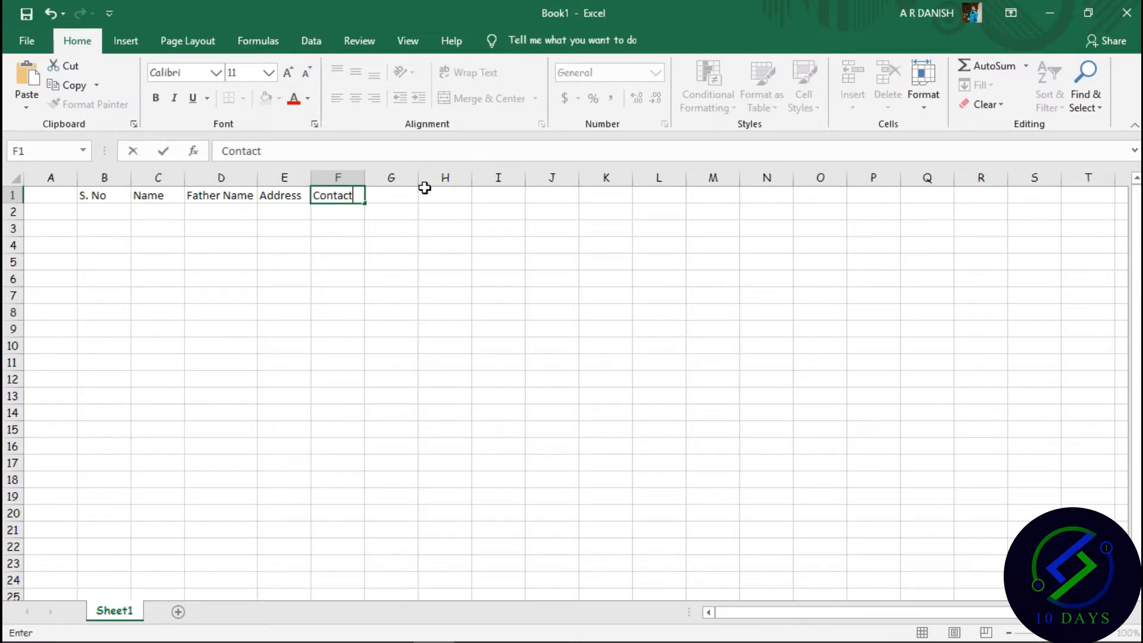
pyautogui.click(391, 196)
pyautogui.write('D')
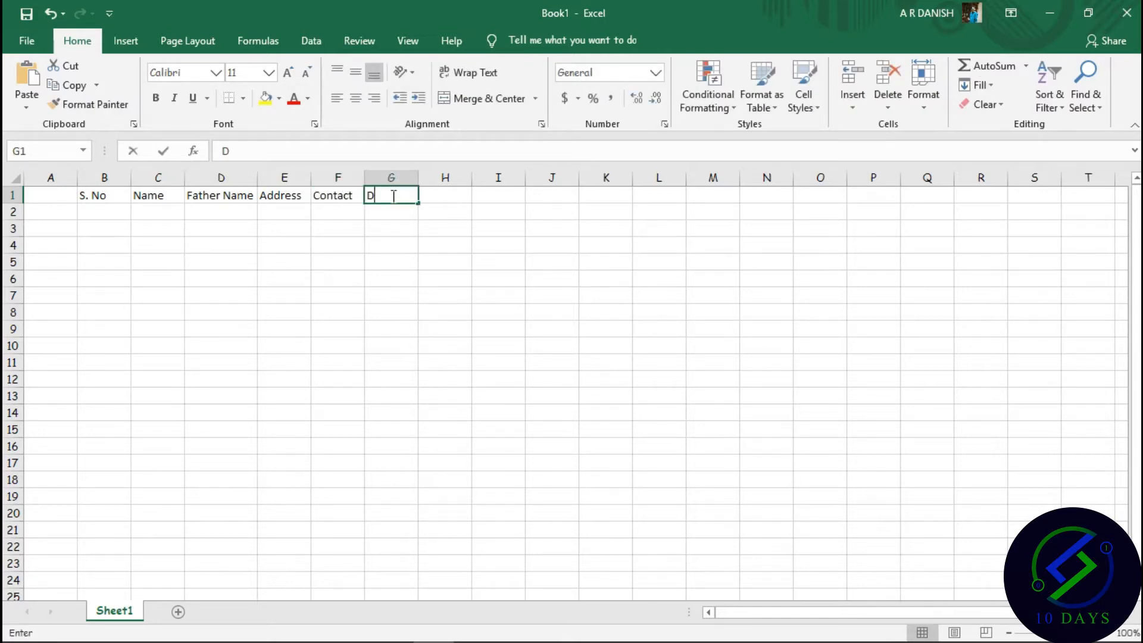
pyautogui.write('eposit Fee')
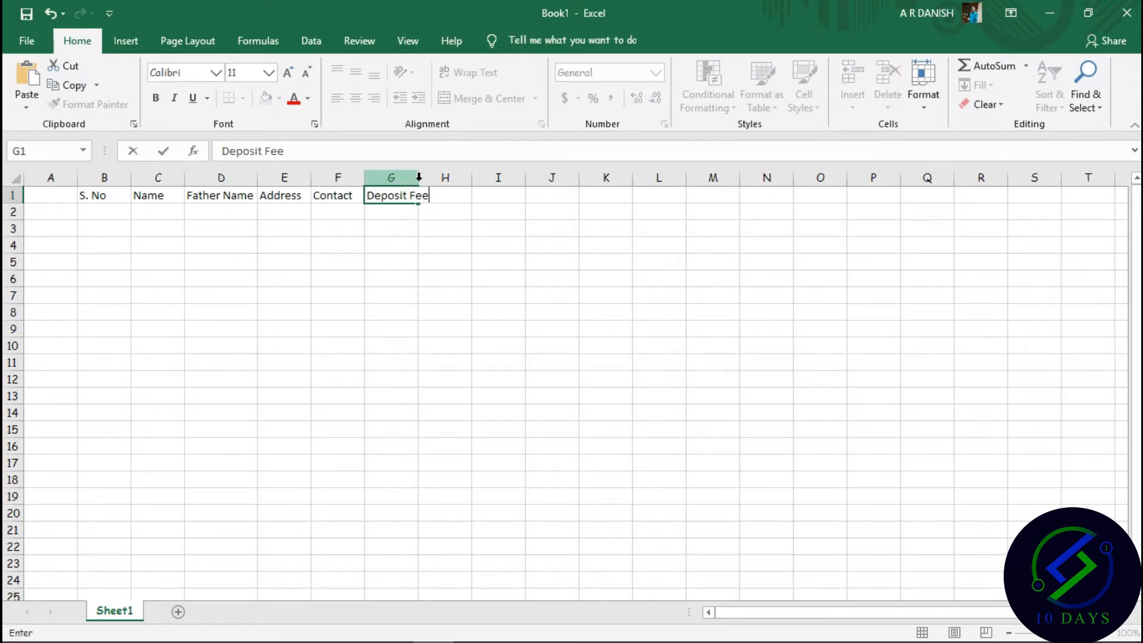
pyautogui.doubleClick(420, 177)
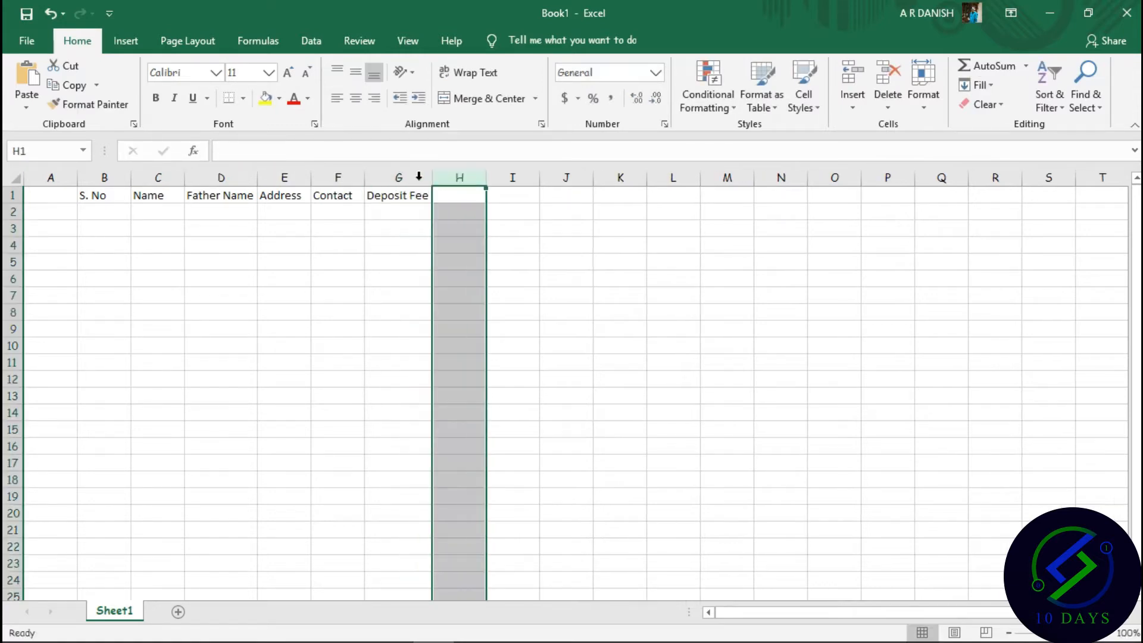
# Add Remaining fee in H1 and Total Fee in I1, autofitting column H.
pyautogui.click(460, 192)
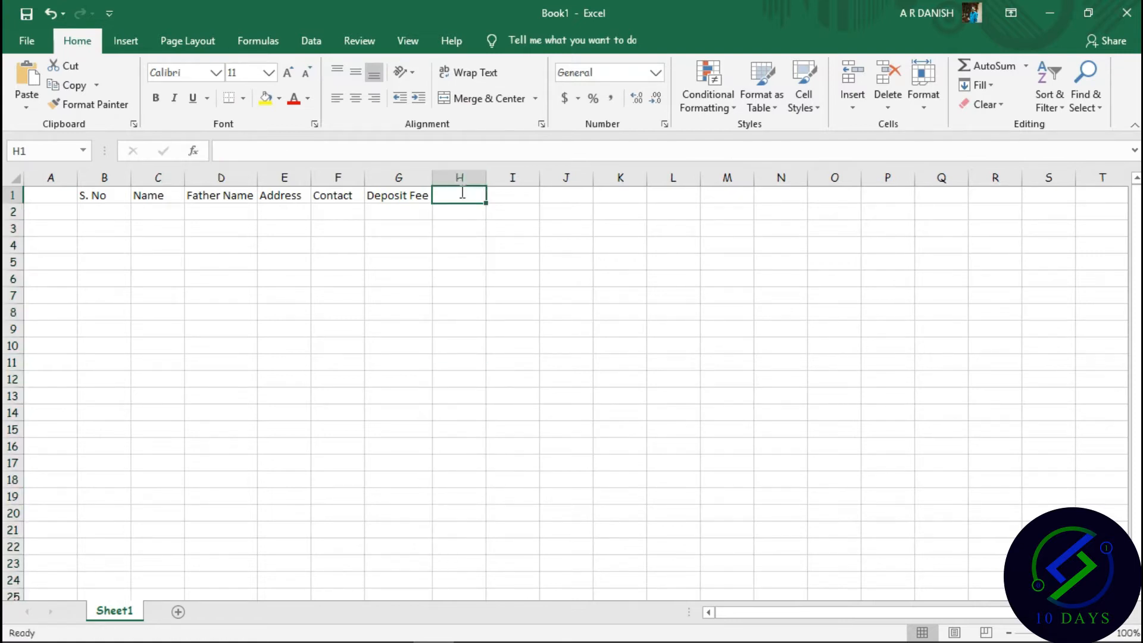
pyautogui.write('Remaining fee')
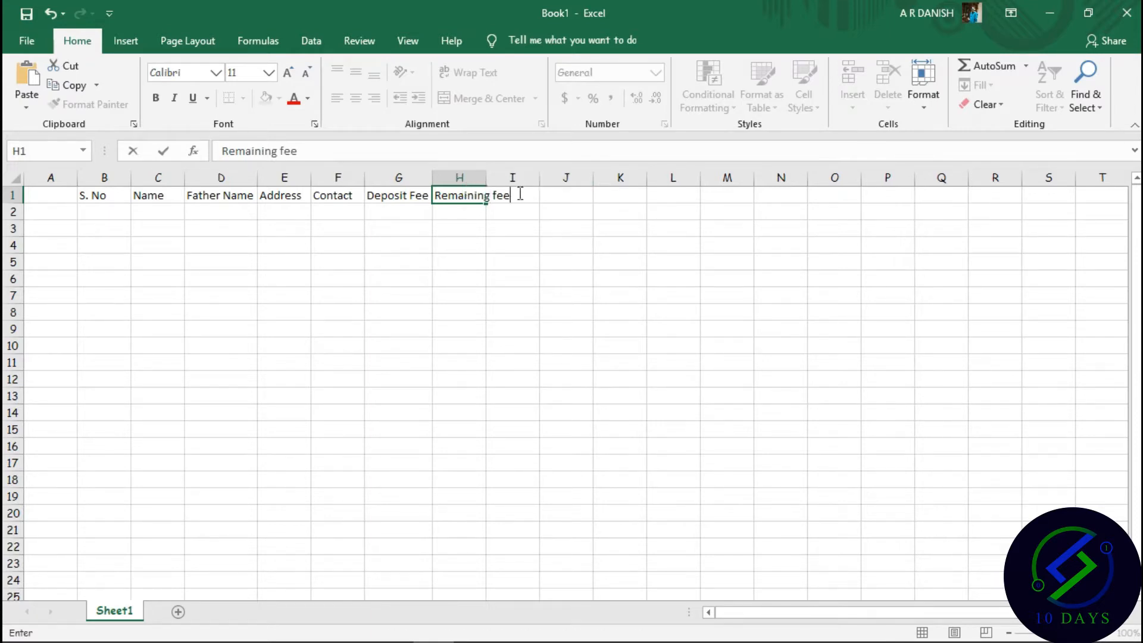
pyautogui.doubleClick(487, 175)
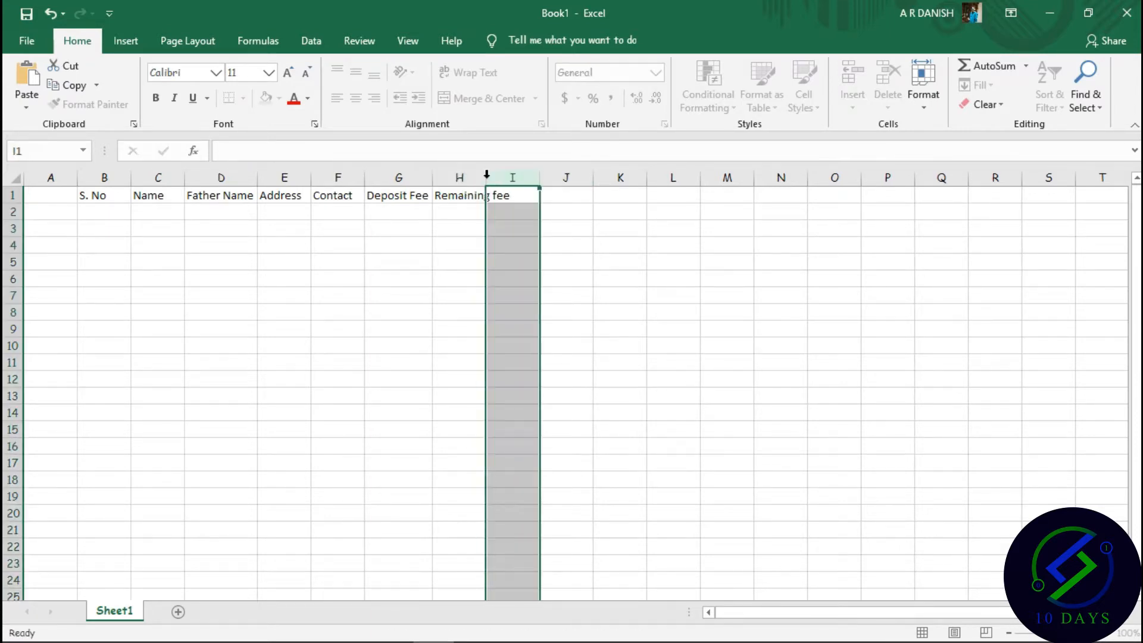
pyautogui.doubleClick(526, 195)
pyautogui.write('TotalFee')
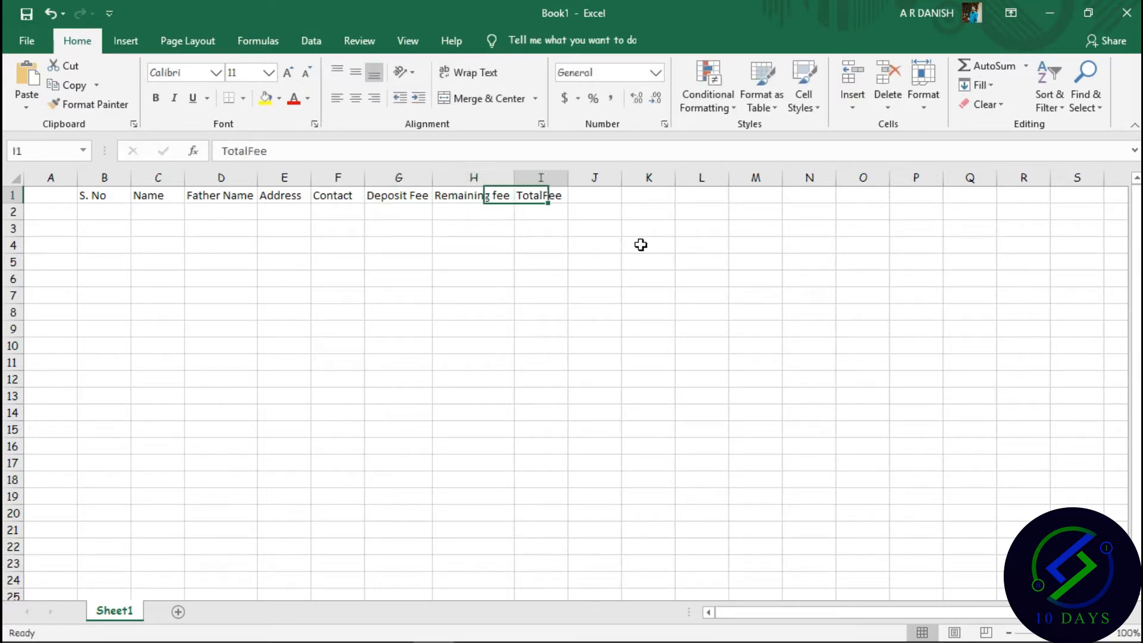
pyautogui.doubleClick(531, 201)
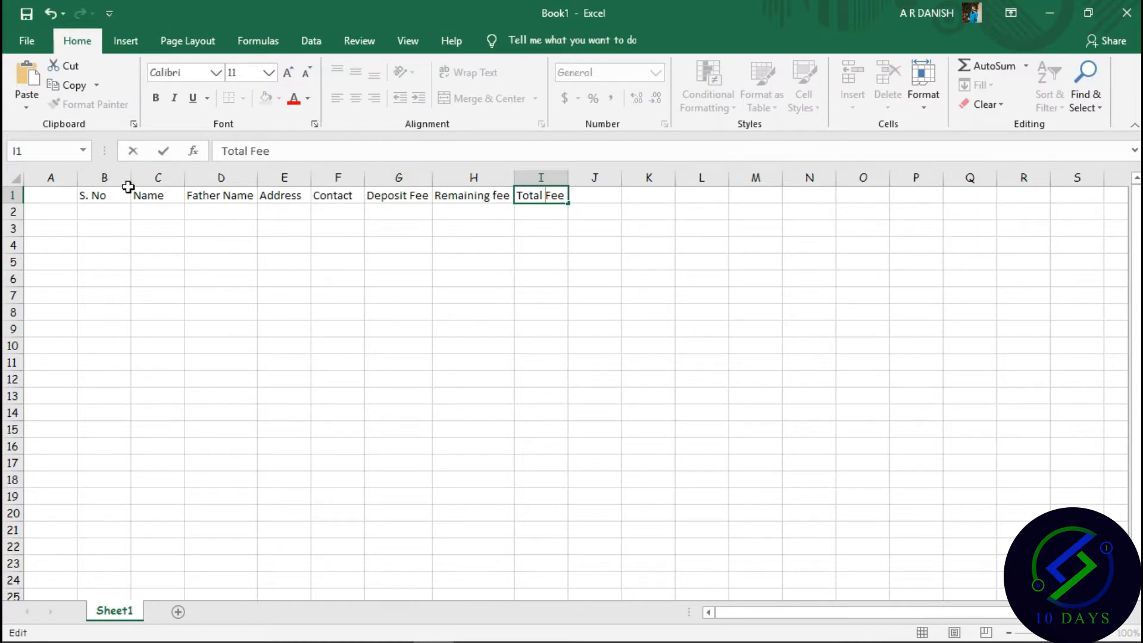
# Widen columns B, D (20.71), H (24.14) and I by dragging their borders.
pyautogui.moveTo(130, 187); pyautogui.dragTo(156, 196)
pyautogui.moveTo(78, 177); pyautogui.dragTo(320, 178)
pyautogui.moveTo(390, 184); pyautogui.dragTo(823, 191)
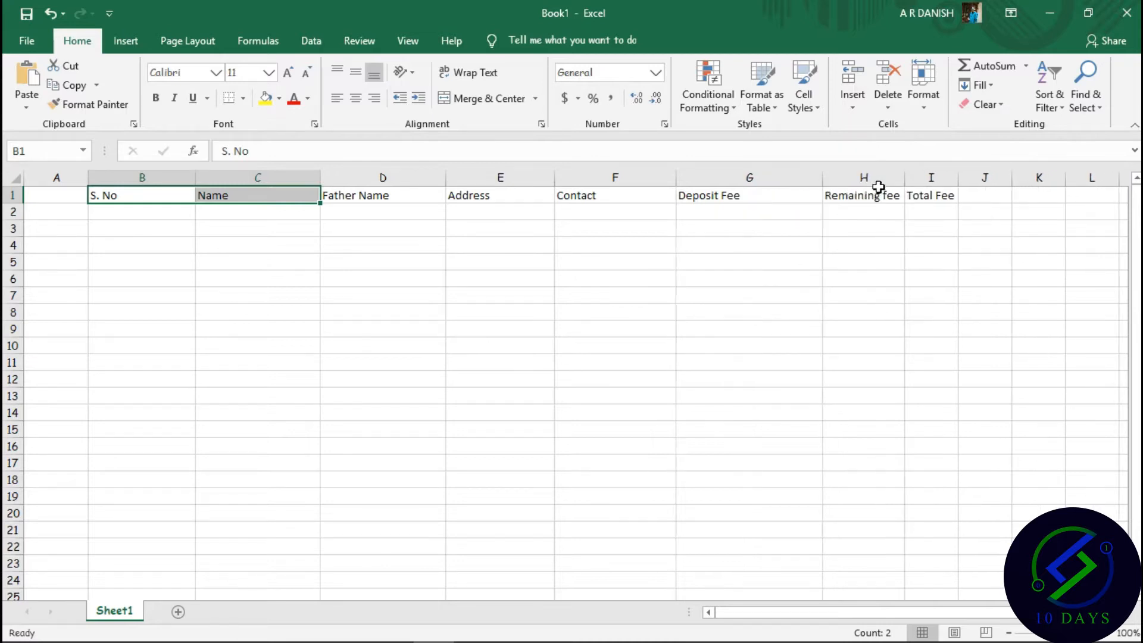
pyautogui.moveTo(903, 181); pyautogui.dragTo(958, 188)
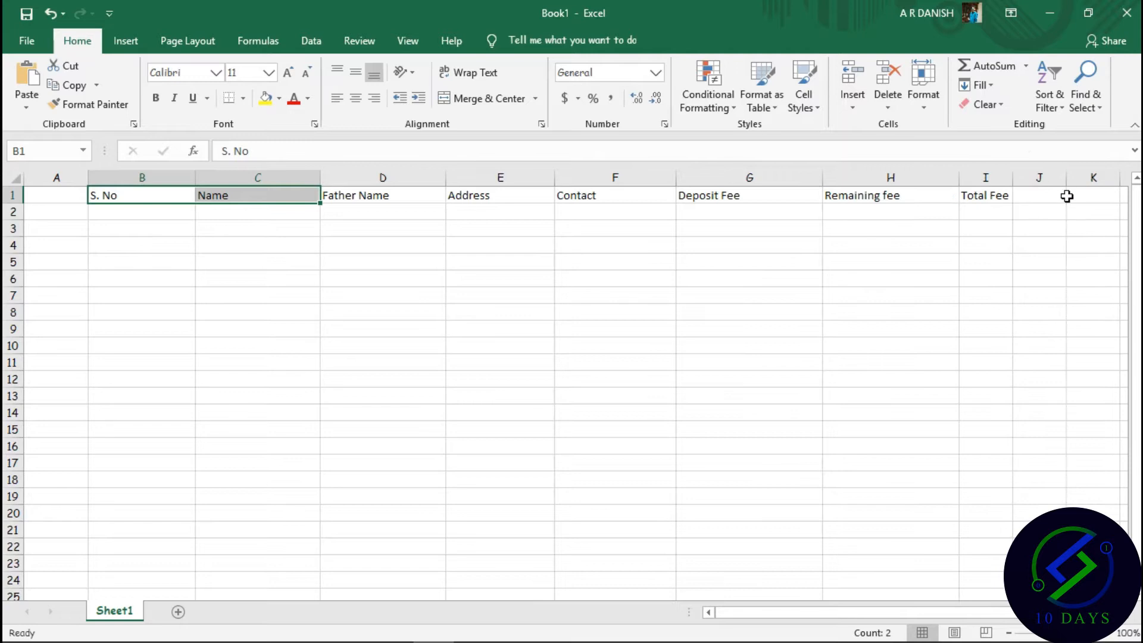
pyautogui.moveTo(1012, 186); pyautogui.dragTo(132, 189)
# Center the header text in row 1 and apply All Borders to the header cells.
pyautogui.click(1022, 196)
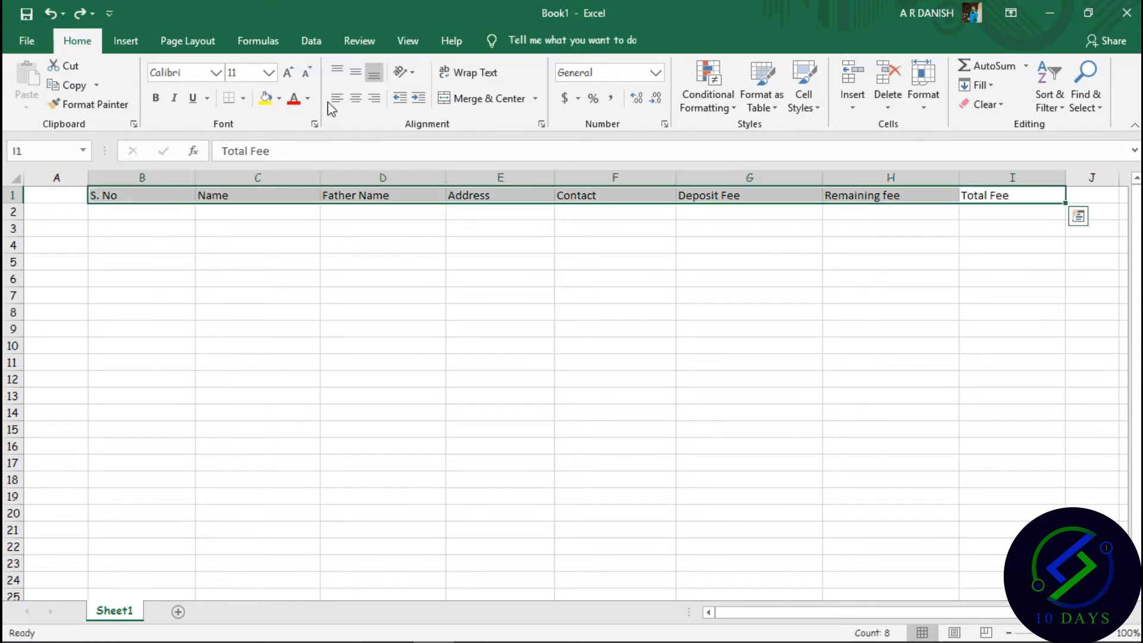
pyautogui.click(364, 100)
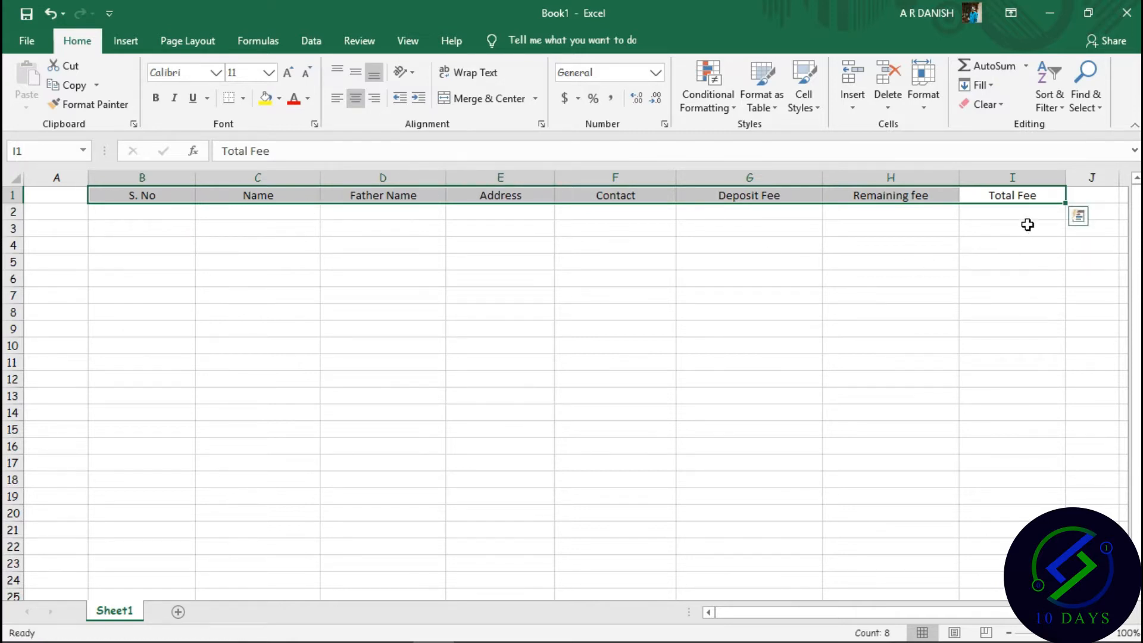
pyautogui.click(1038, 196)
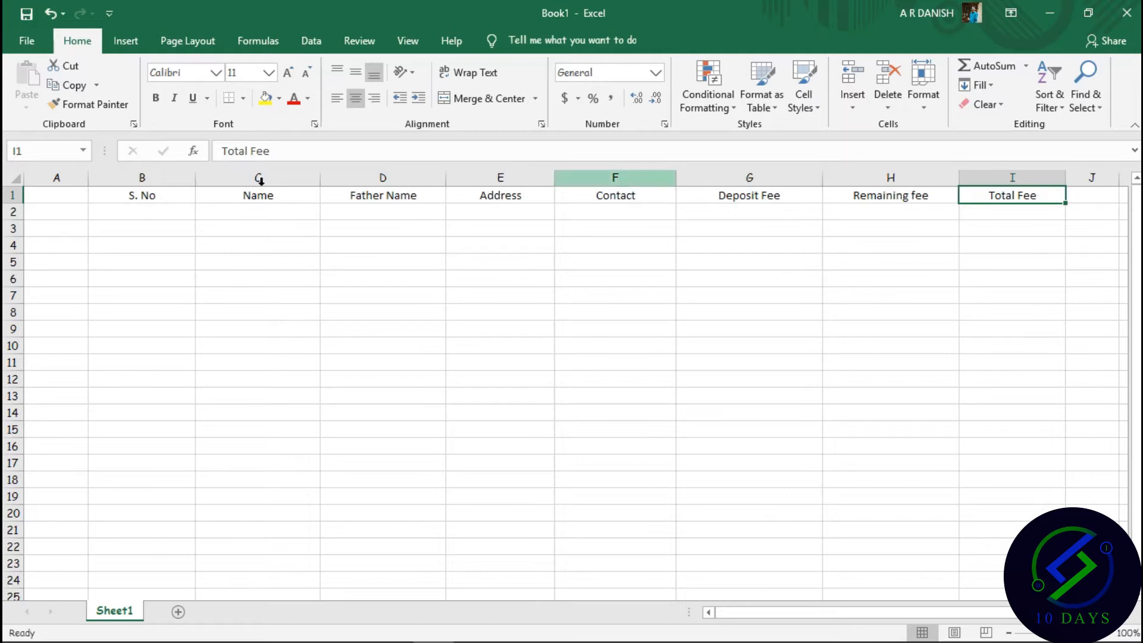
pyautogui.moveTo(112, 190); pyautogui.dragTo(1011, 189)
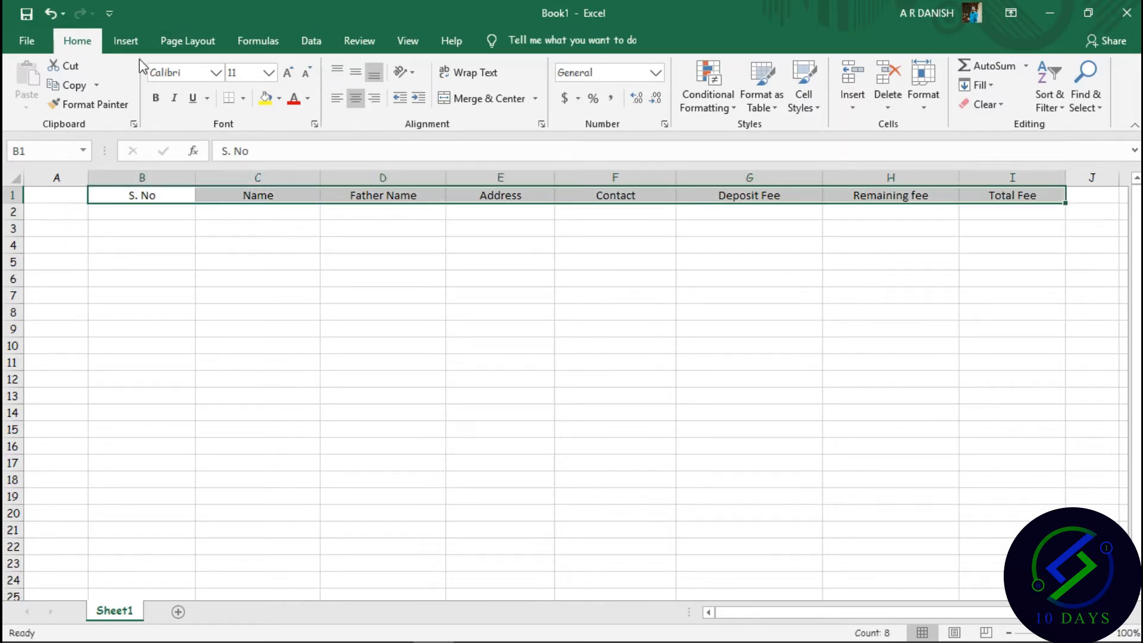
pyautogui.click(243, 98)
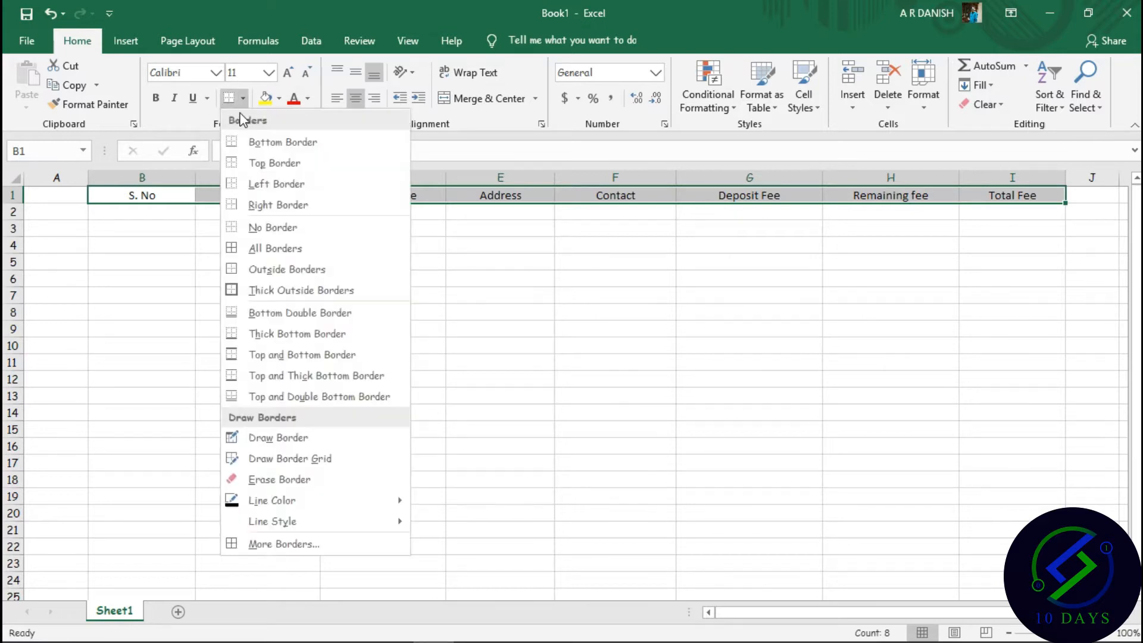
pyautogui.click(245, 248)
pyautogui.click(137, 215)
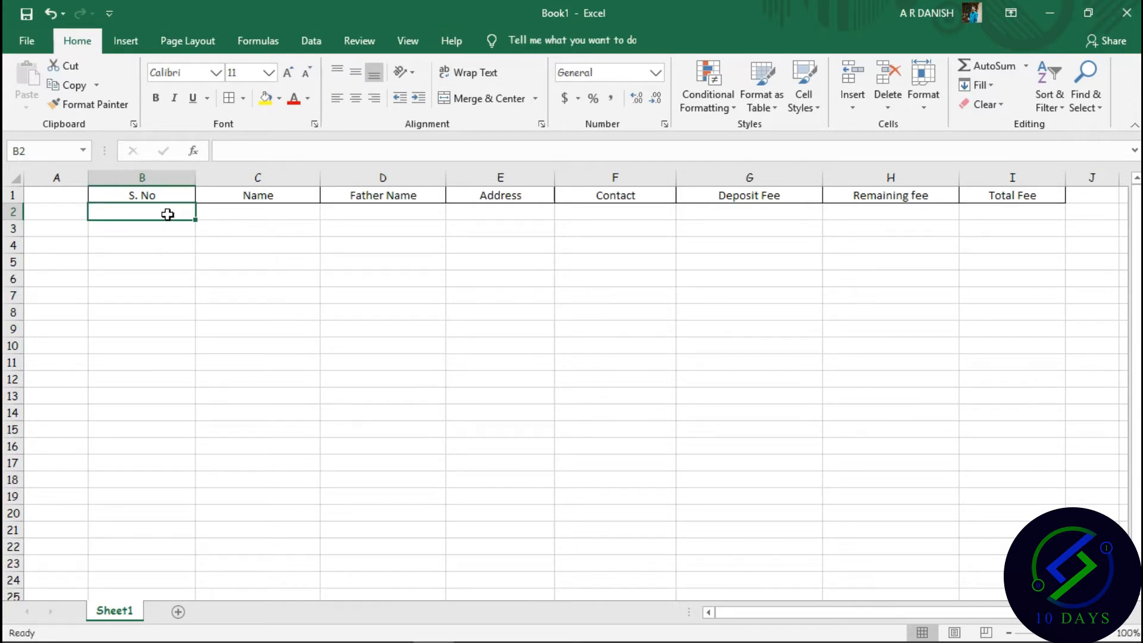
# Enter 1 and 2 in B2:B3 and fill the series down to row 22.
pyautogui.write('1')
pyautogui.click(161, 230)
pyautogui.write('2')
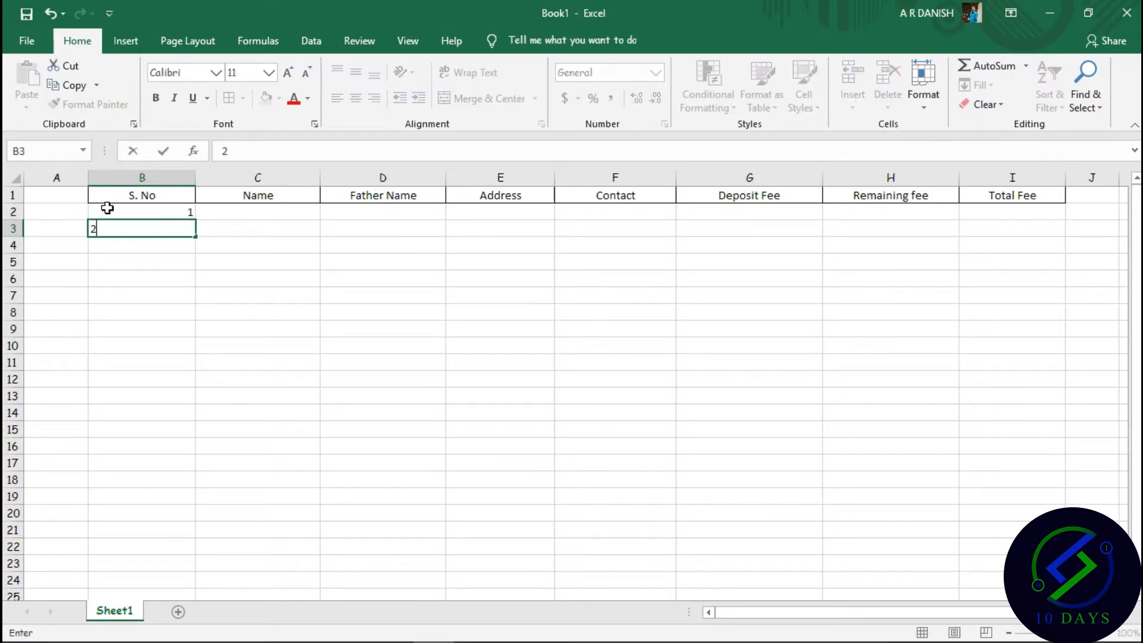
pyautogui.click(172, 252)
pyautogui.moveTo(130, 212); pyautogui.dragTo(202, 368)
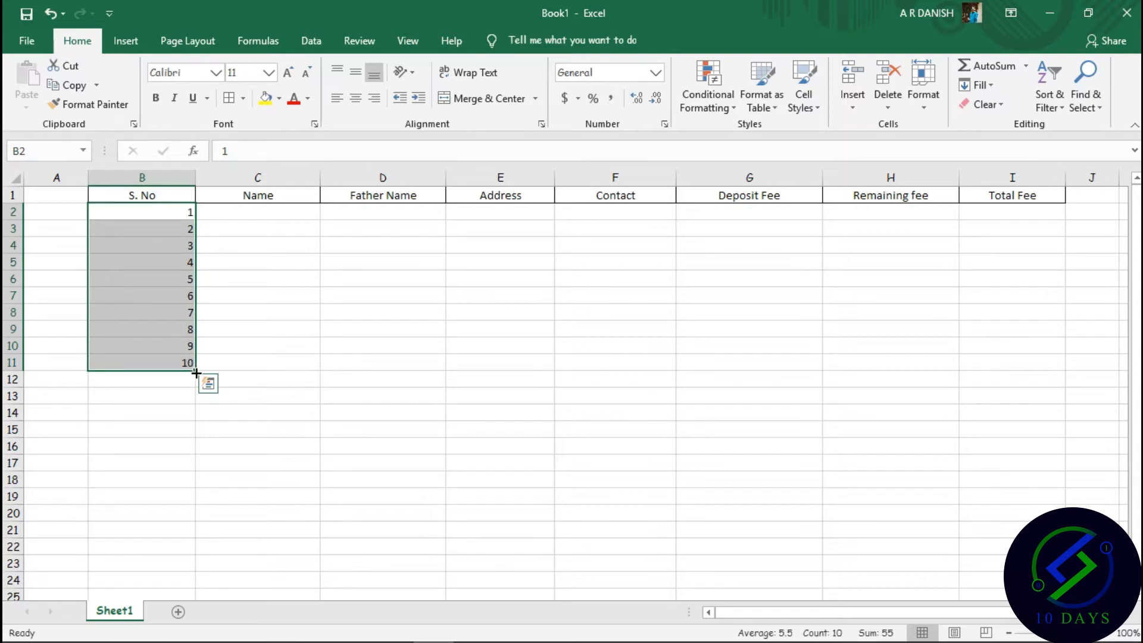
pyautogui.moveTo(196, 370); pyautogui.dragTo(188, 592)
# Undo a stray change and extend the serial numbers down to 50 in row 51.
pyautogui.scroll(-20, 189, 593)
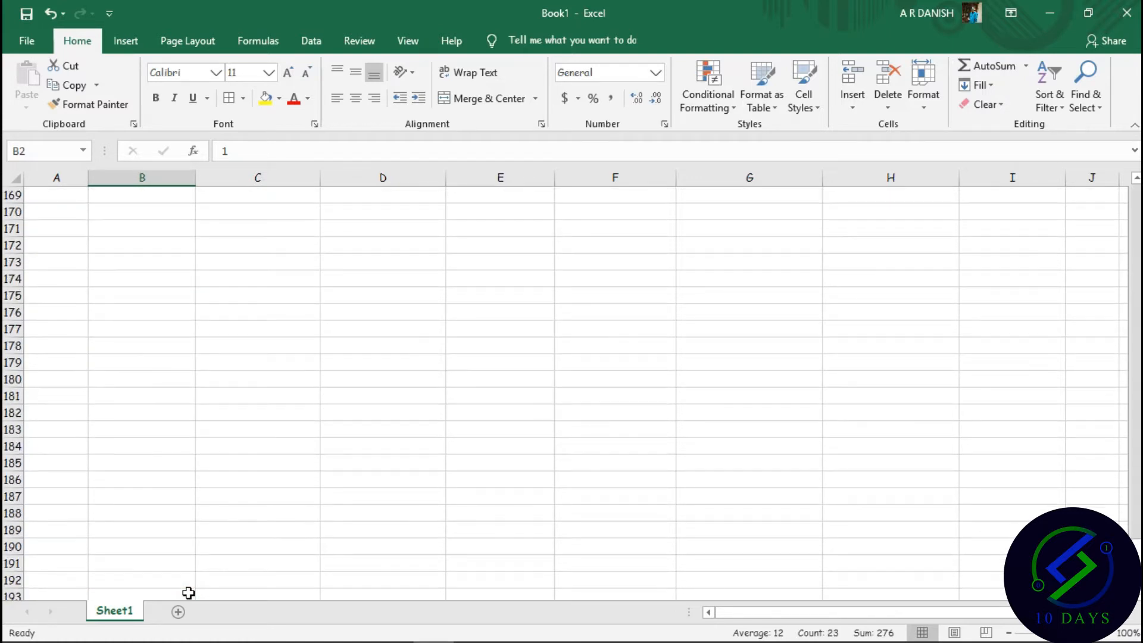
pyautogui.scroll(8, 189, 593)
pyautogui.click(189, 592)
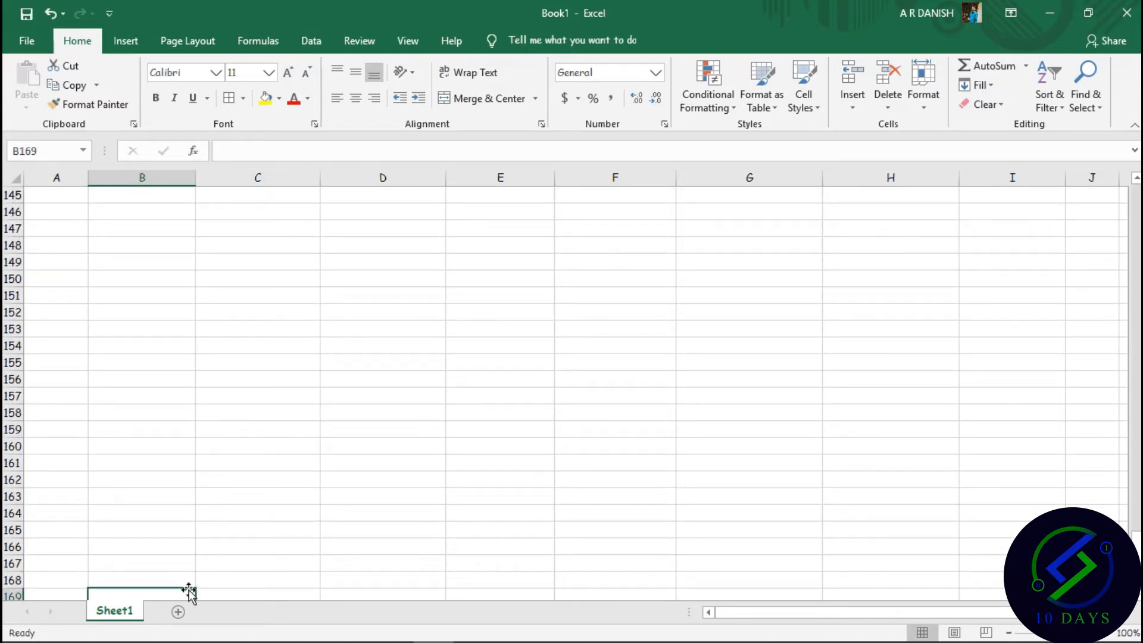
pyautogui.hotkey('ctrl', 'z')
pyautogui.moveTo(186, 368); pyautogui.dragTo(185, 390)
pyautogui.moveTo(196, 405); pyautogui.dragTo(188, 469)
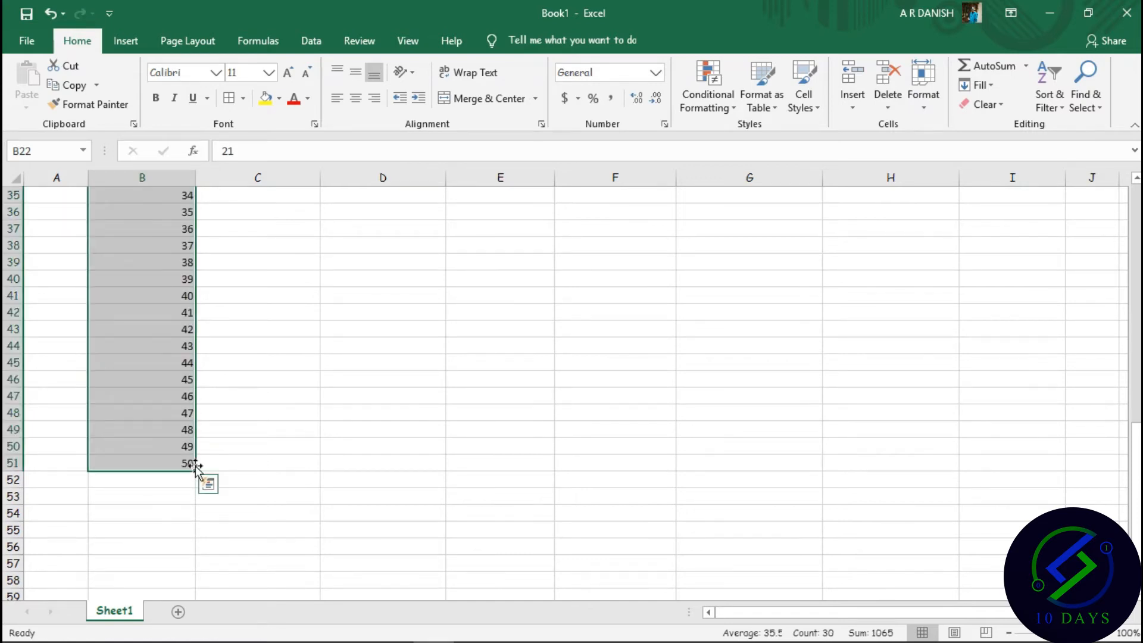
pyautogui.scroll(11, 339, 442)
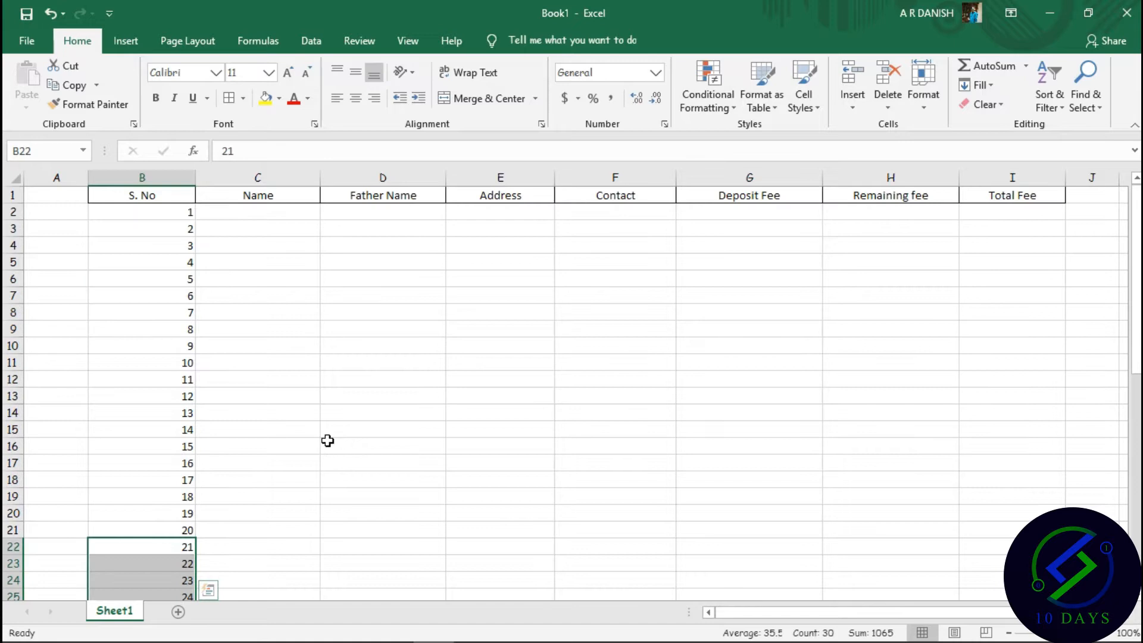
pyautogui.scroll(-20, 163, 410)
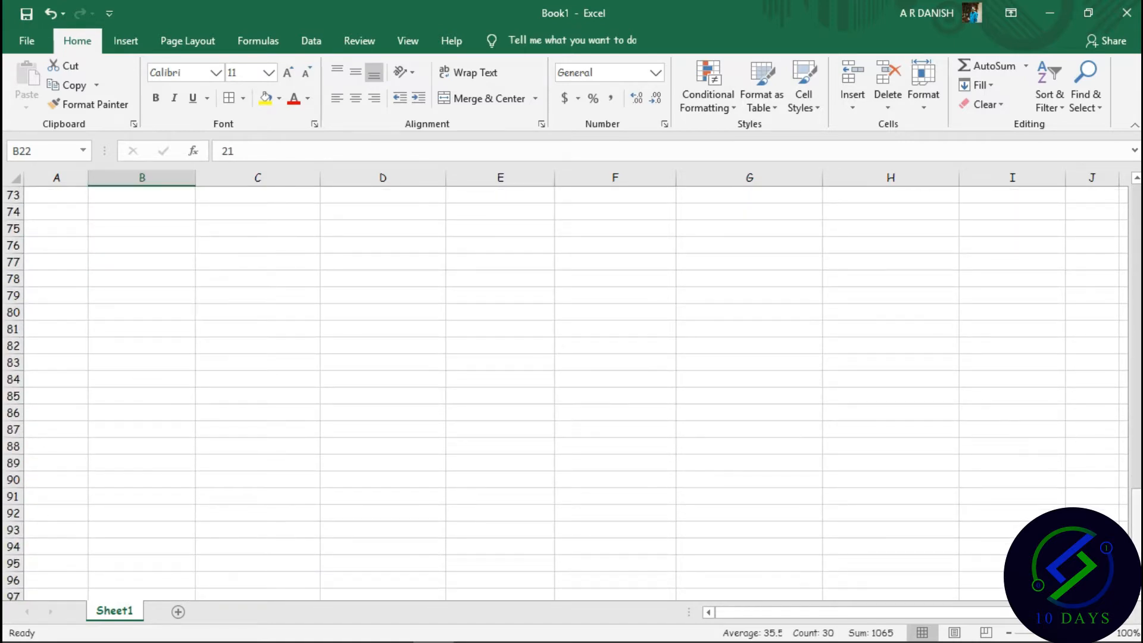
pyautogui.moveTo(1136, 556); pyautogui.dragTo(1105, 447)
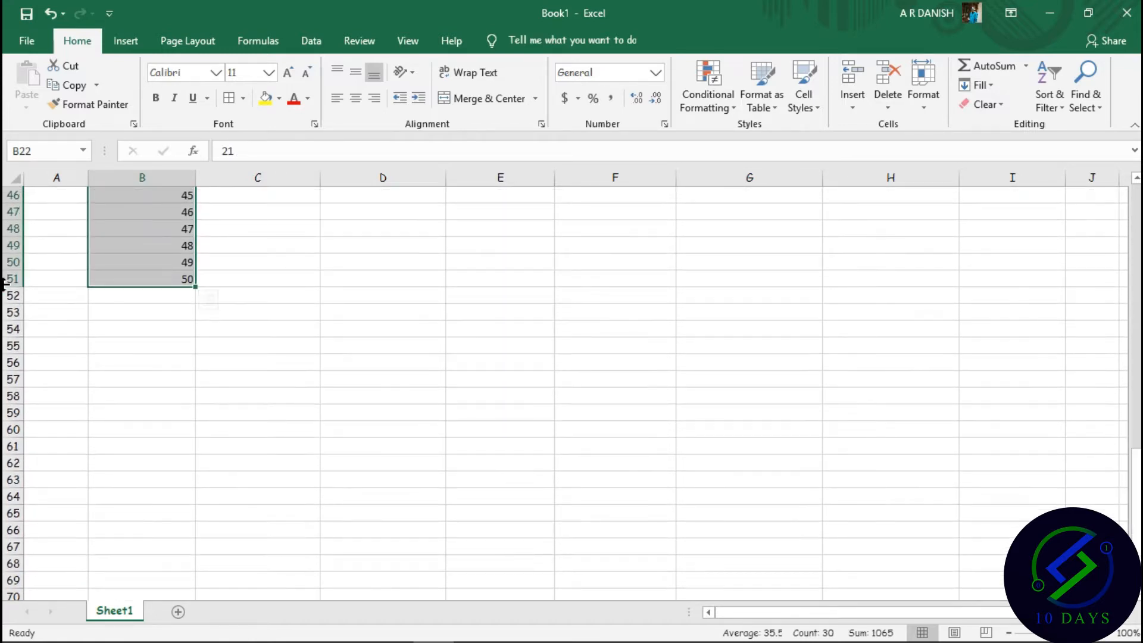
# Type a bold Total label in cell B53.
pyautogui.doubleClick(127, 317)
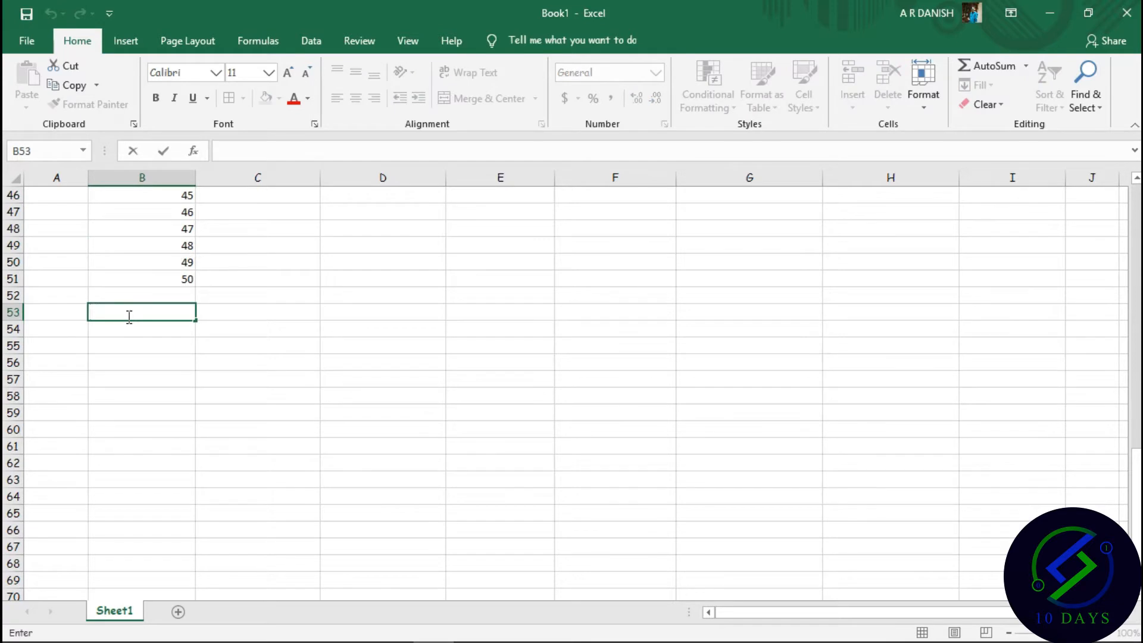
pyautogui.write('Total')
pyautogui.click(156, 97)
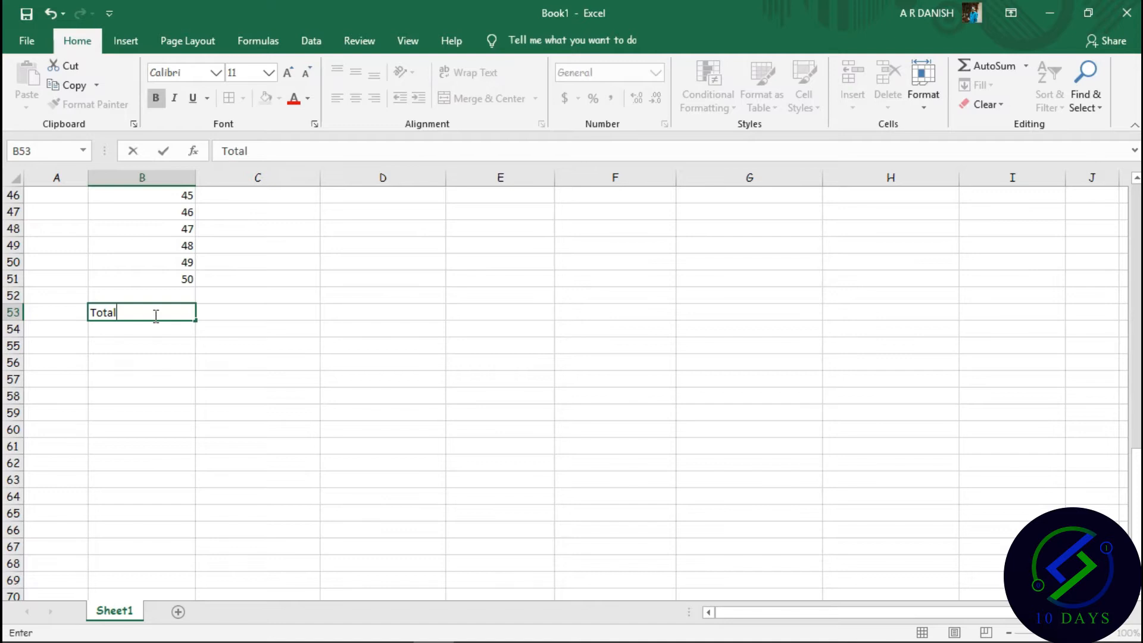
pyautogui.moveTo(89, 314); pyautogui.dragTo(116, 314)
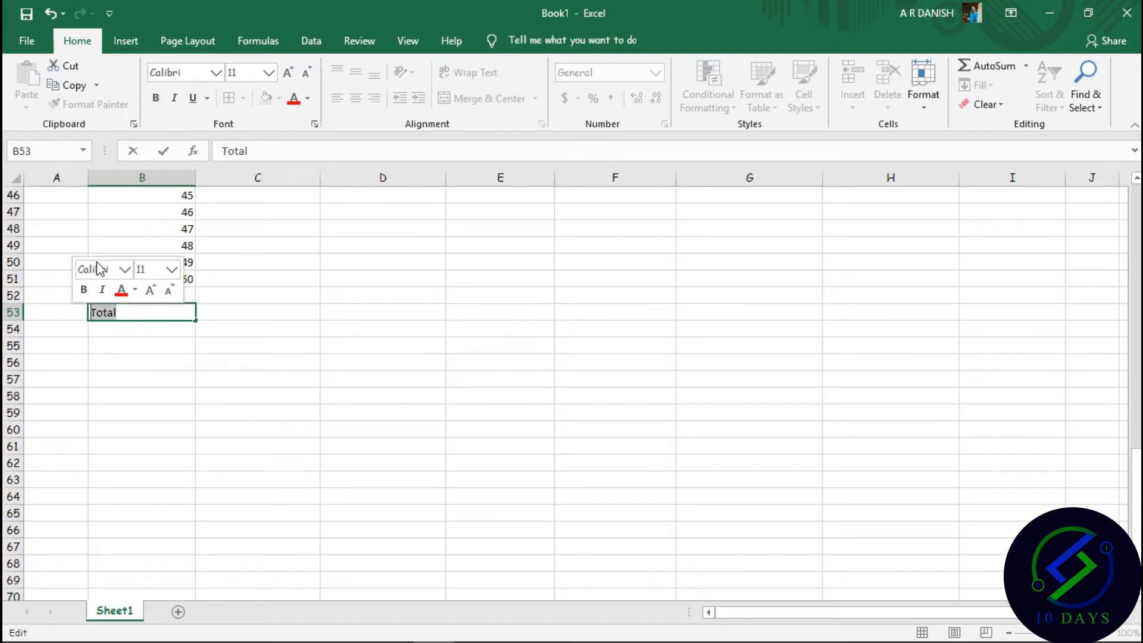
pyautogui.click(155, 99)
pyautogui.click(293, 211)
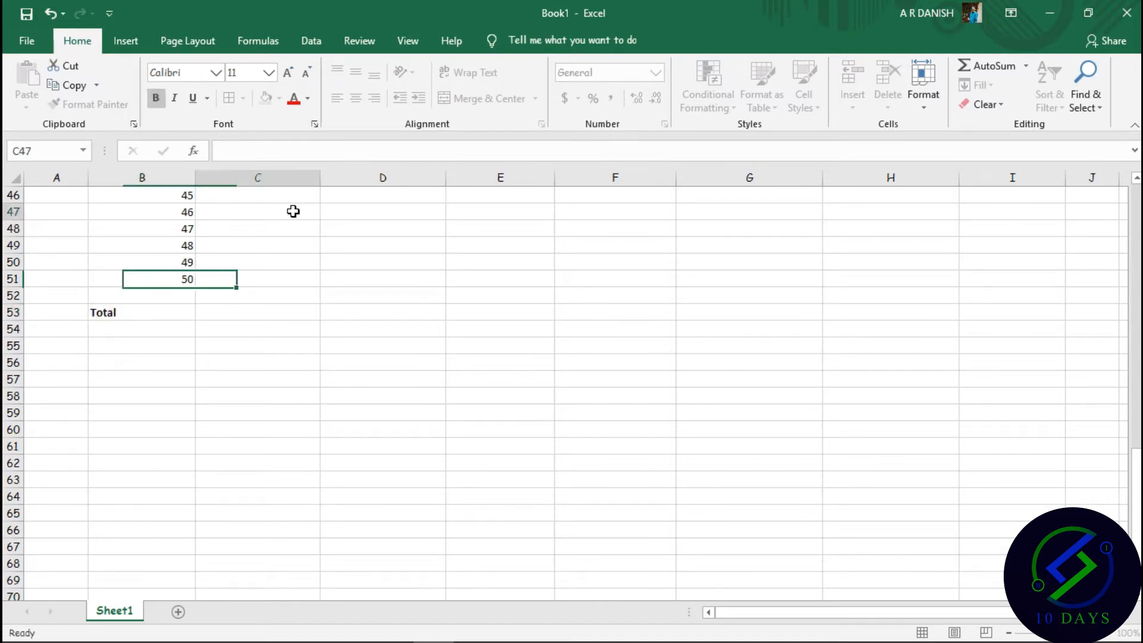
pyautogui.click(143, 311)
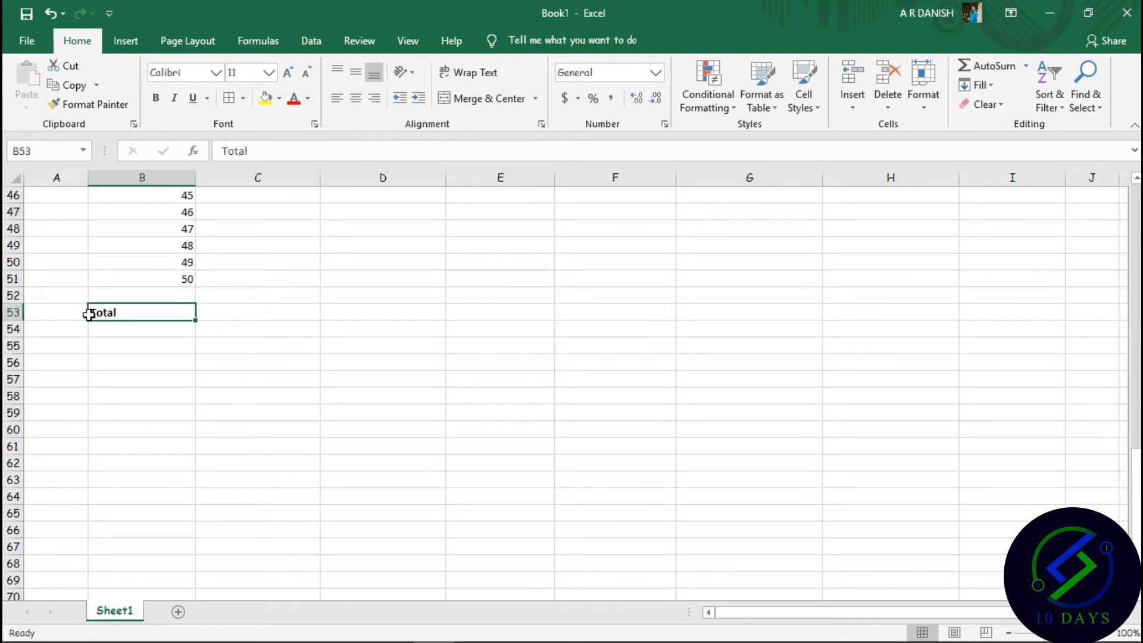
pyautogui.hotkey('shift', 'Left')
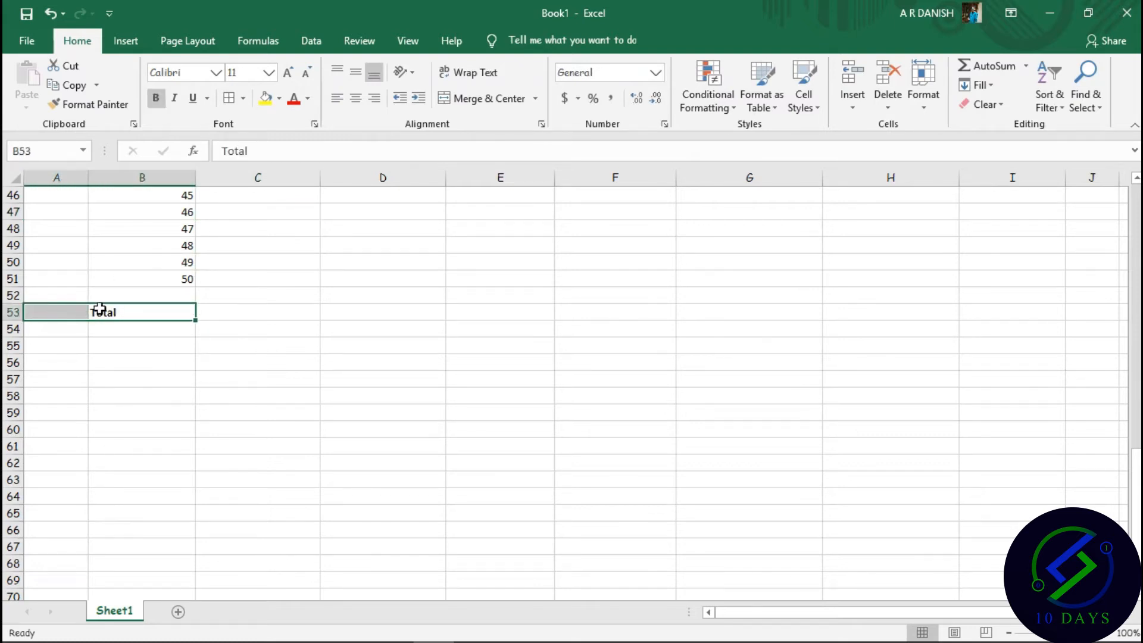
# Enlarge the Total label's font size to 18.
pyautogui.doubleClick(136, 316)
pyautogui.doubleClick(104, 313)
pyautogui.click(288, 73)
pyautogui.click(288, 73)
pyautogui.click(288, 73)
pyautogui.click(288, 73)
pyautogui.click(294, 278)
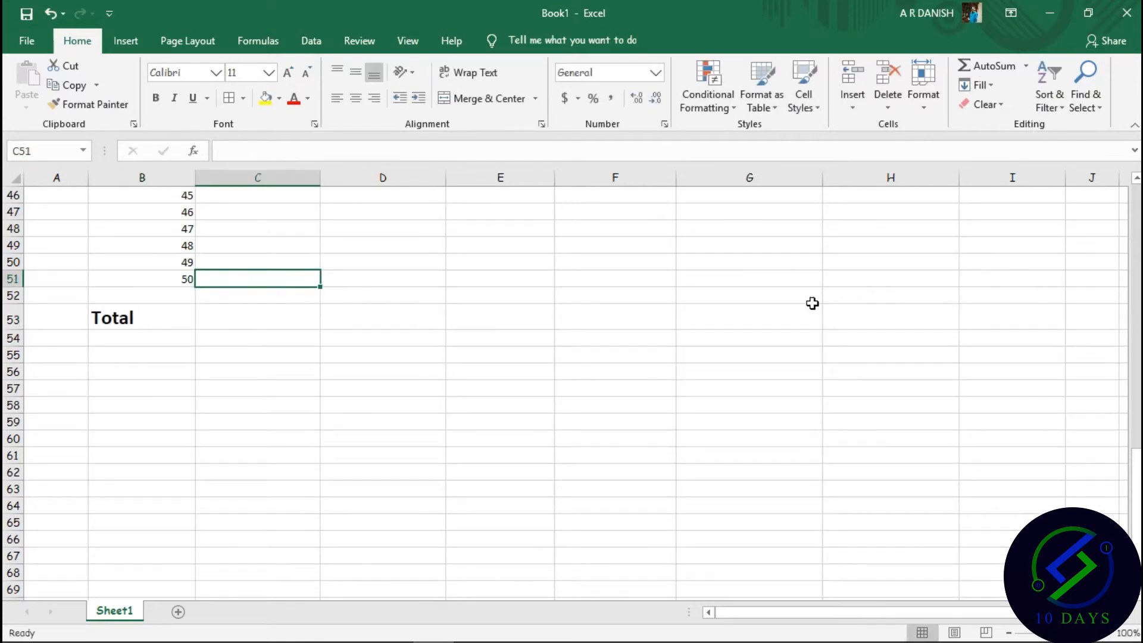
pyautogui.scroll(15, 804, 304)
# Type each of the five students' names into cells C2 through C6.
pyautogui.doubleClick(219, 210)
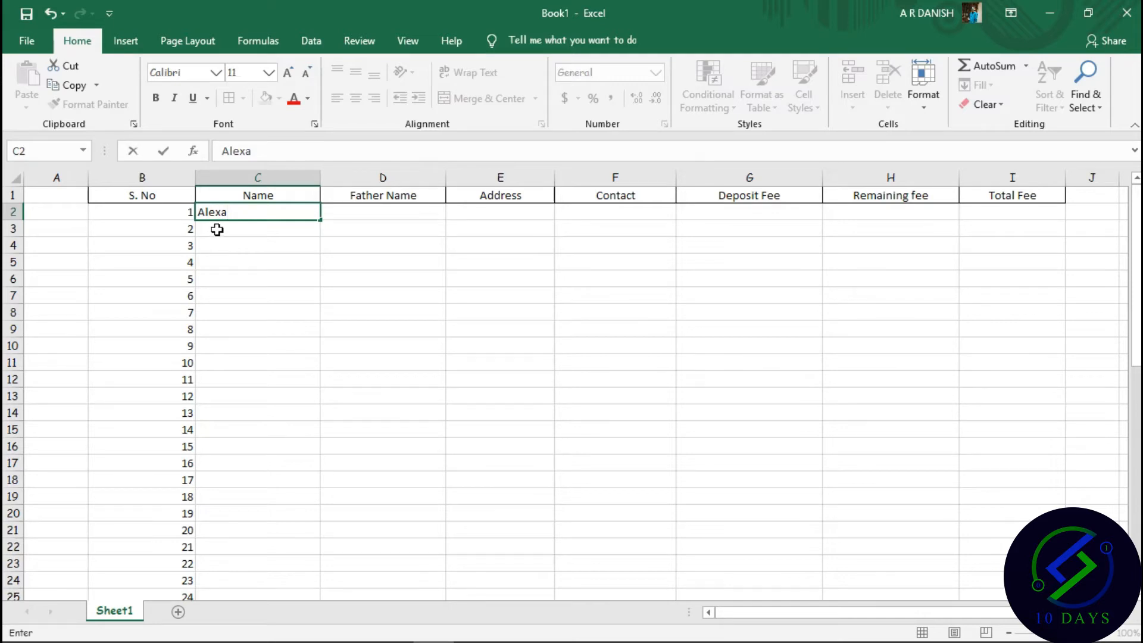
pyautogui.click(217, 230)
pyautogui.write('Sohrab')
pyautogui.click(221, 246)
pyautogui.write('Affan')
pyautogui.click(227, 265)
pyautogui.write('Rajesh')
pyautogui.click(223, 280)
pyautogui.write('Irsha')
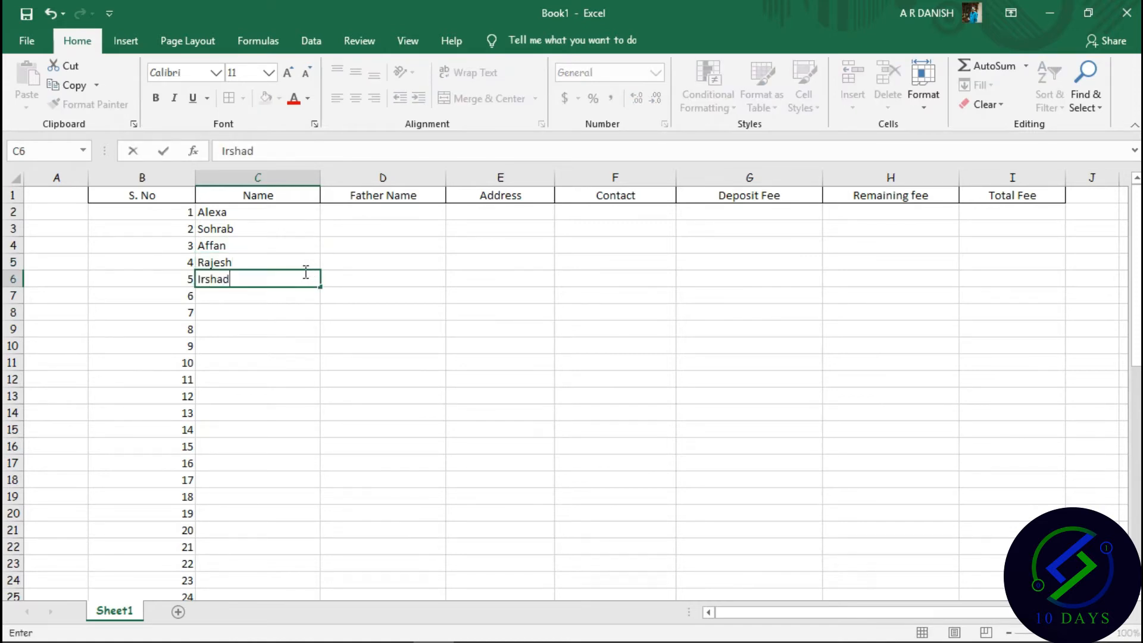
pyautogui.write('d')
pyautogui.click(365, 217)
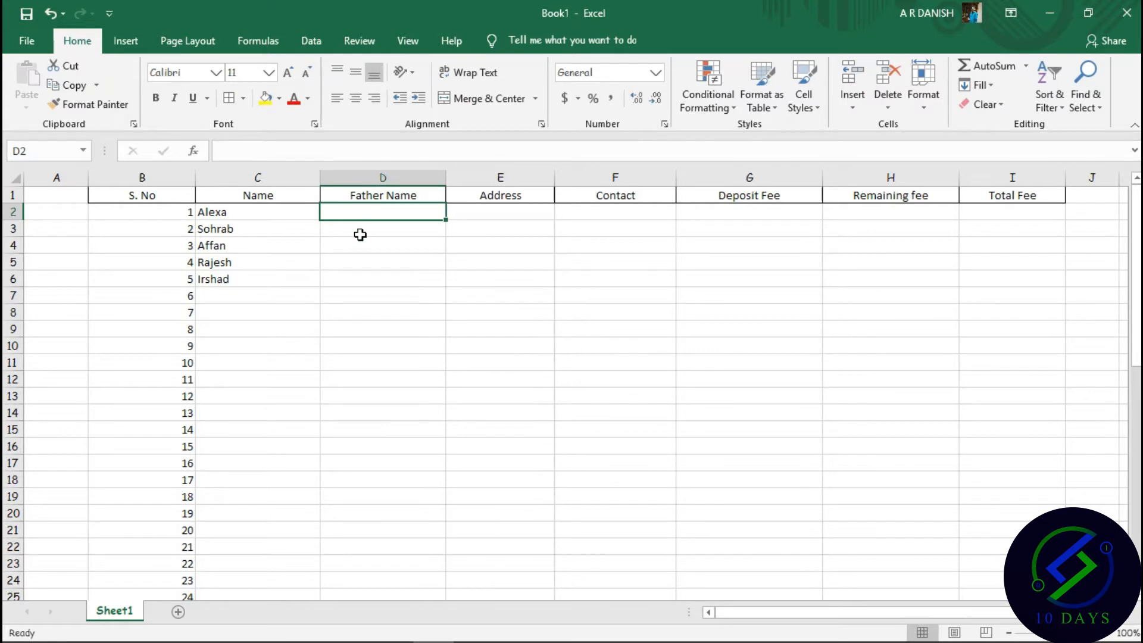
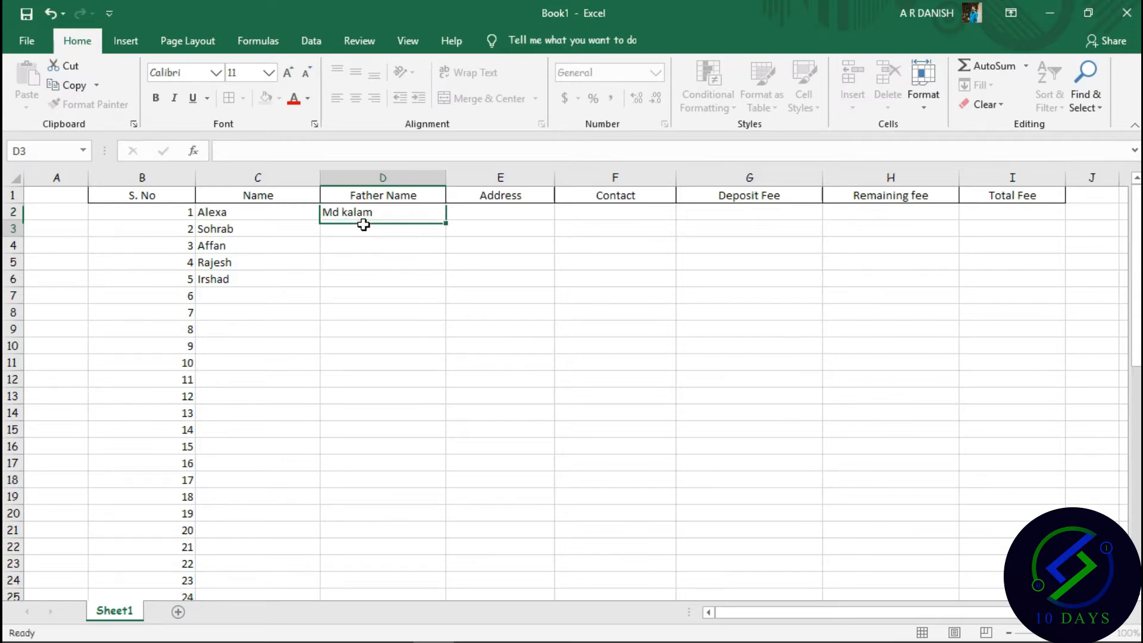
# Enter the first three fathers' names in D2 to D4, correcting a typo.
pyautogui.press('Return')
pyautogui.doubleClick(365, 226)
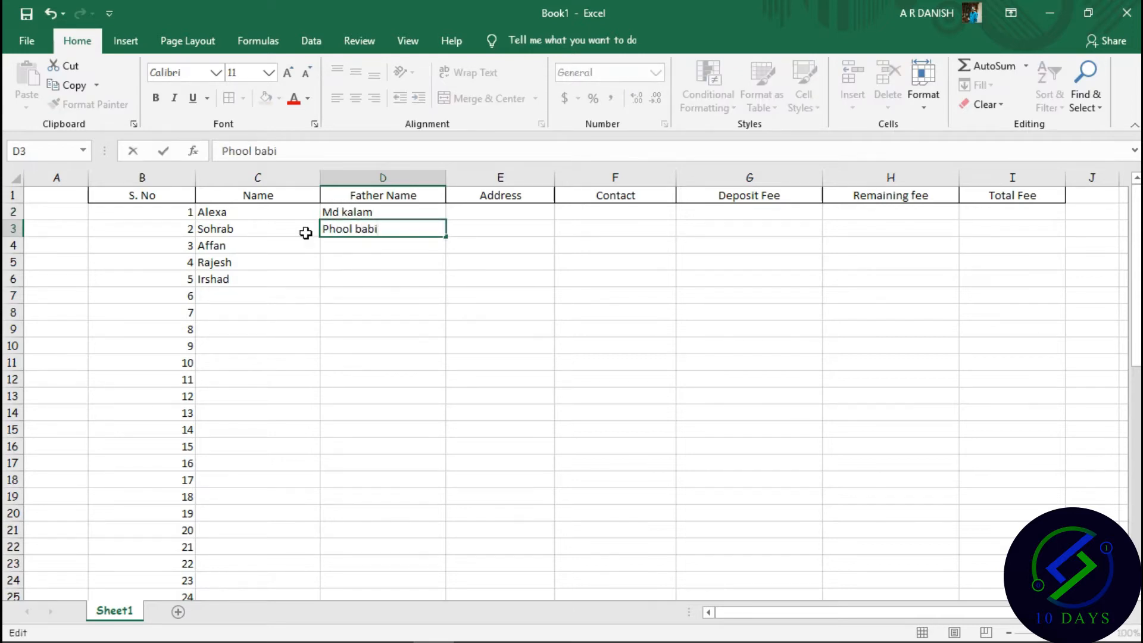
pyautogui.click(341, 249)
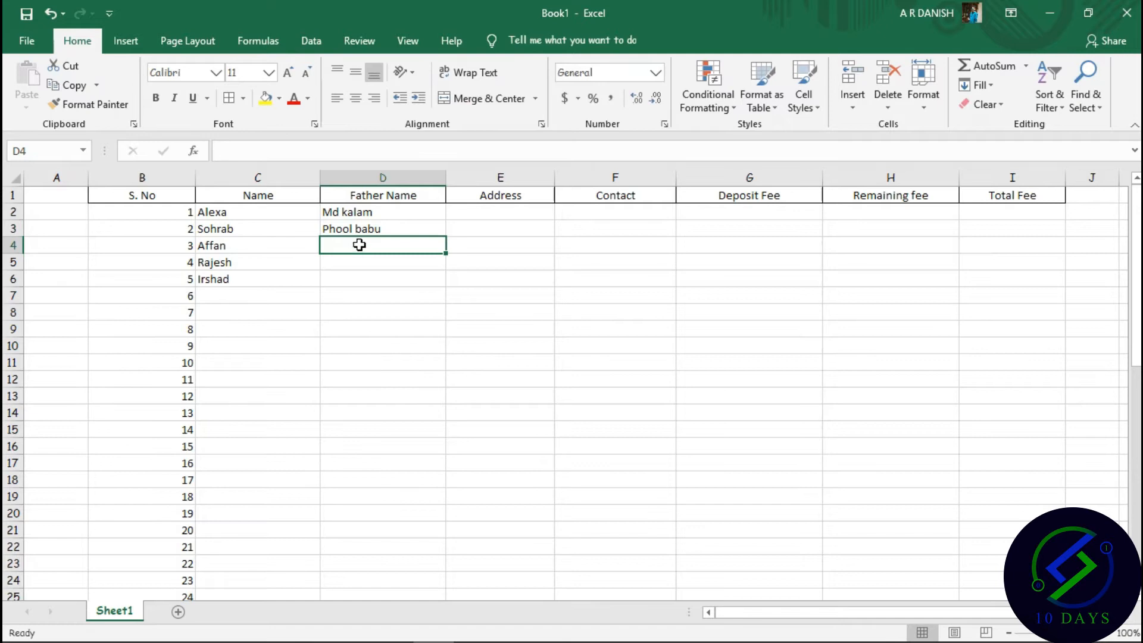
pyautogui.write('Kalia')
pyautogui.press('BackSpace')
pyautogui.press('BackSpace')
pyautogui.write('imullah')
pyautogui.click(354, 253)
# Enter the fourth and fifth fathers' names in D5 and D6, fixing capitalisation.
pyautogui.click(355, 259)
pyautogui.click(356, 261)
pyautogui.press('Delete')
pyautogui.write('T')
pyautogui.click(391, 277)
pyautogui.write('Md ab')
pyautogui.press('BackSpace')
pyautogui.press('BackSpace')
pyautogui.write('Abdu;')
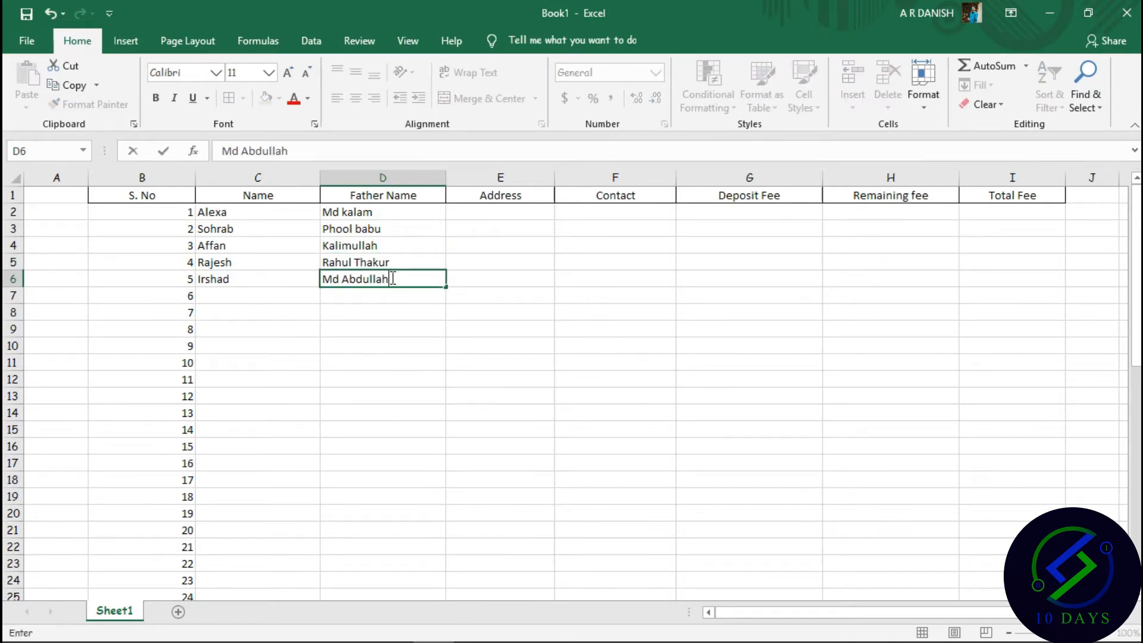
pyautogui.click(493, 216)
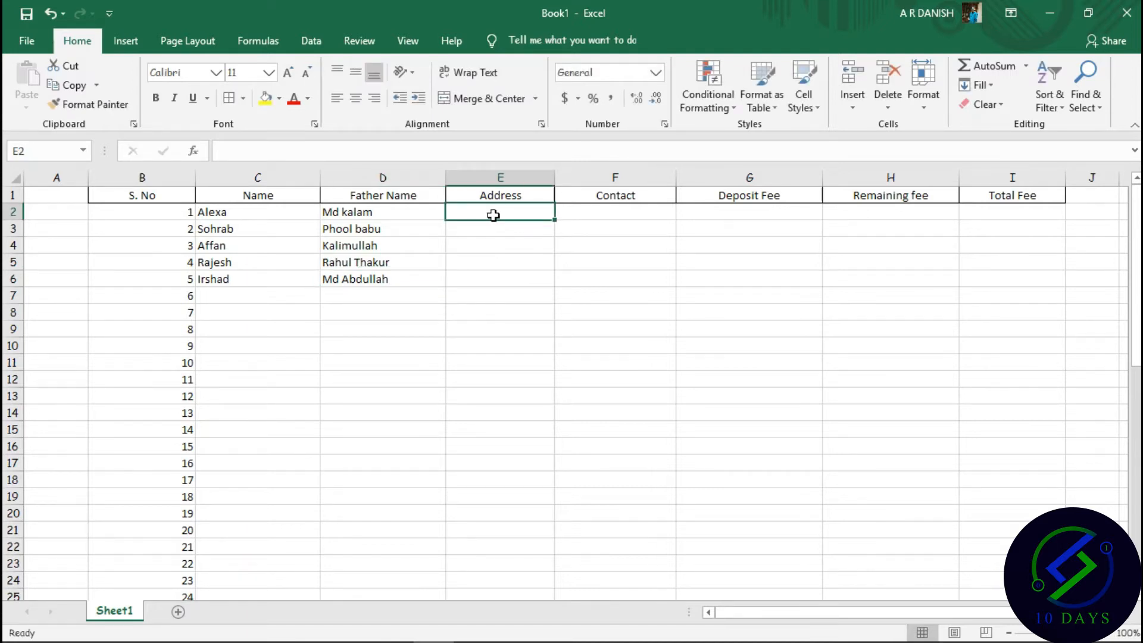
# Fill Address E2:E6 with Darbhanga, Madhubani, Delhi, Bombay and Agra.
pyautogui.write('Loam')
pyautogui.press('BackSpace')
pyautogui.press('BackSpace')
pyautogui.press('BackSpace')
pyautogui.press('BackSpace')
pyautogui.write('darb')
pyautogui.press('BackSpace')
pyautogui.press('BackSpace')
pyautogui.press('BackSpace')
pyautogui.press('BackSpace')
pyautogui.write('Darbhanga')
pyautogui.click(483, 237)
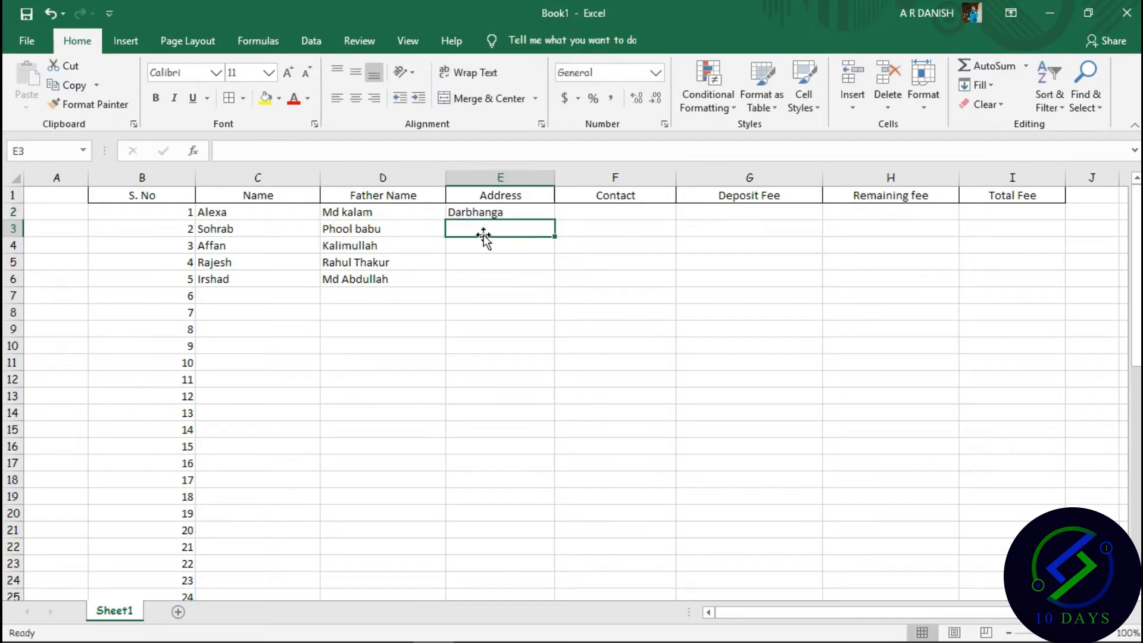
pyautogui.write('Madhubani')
pyautogui.click(483, 245)
pyautogui.write('Delhi')
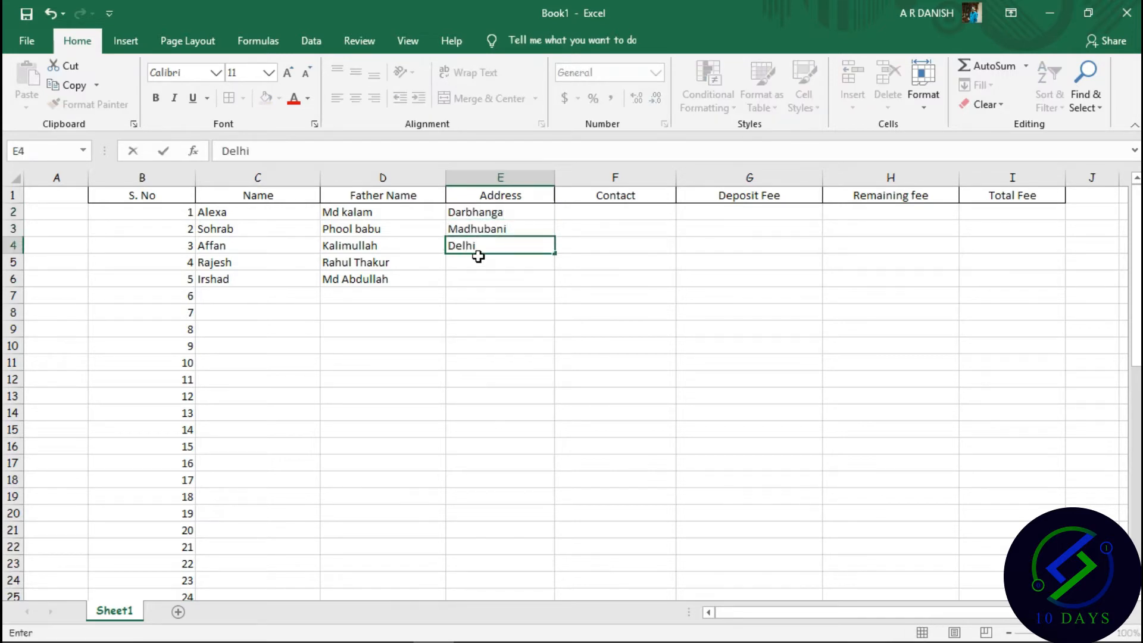
pyautogui.click(480, 262)
pyautogui.write('Bombay')
pyautogui.press('BackSpace')
pyautogui.write('y')
pyautogui.click(480, 278)
pyautogui.write('Agra')
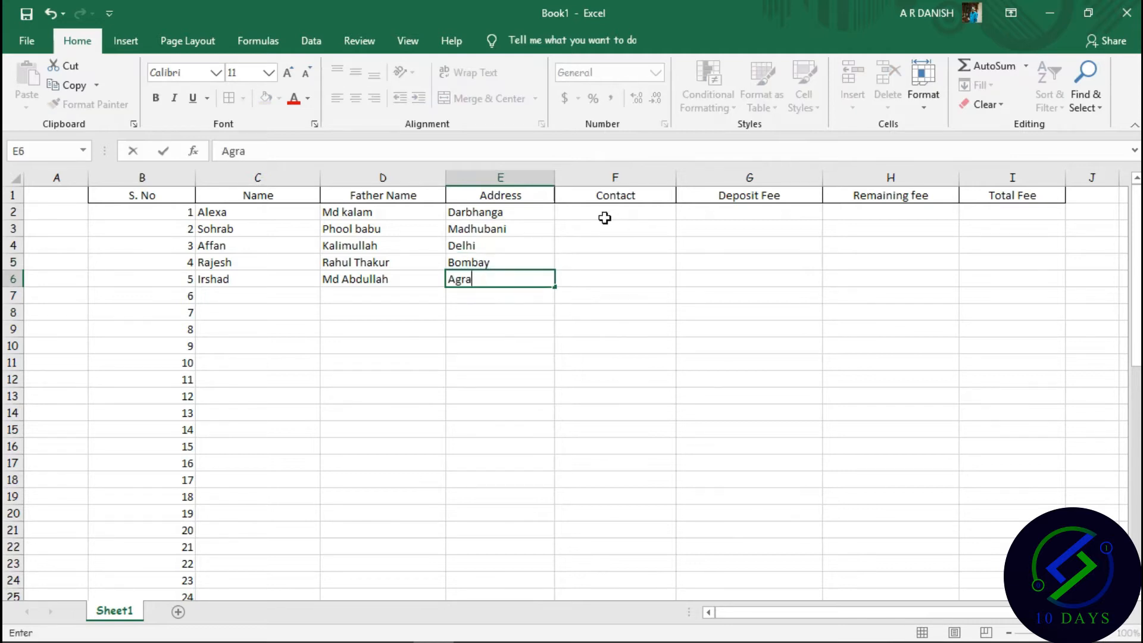
pyautogui.click(606, 217)
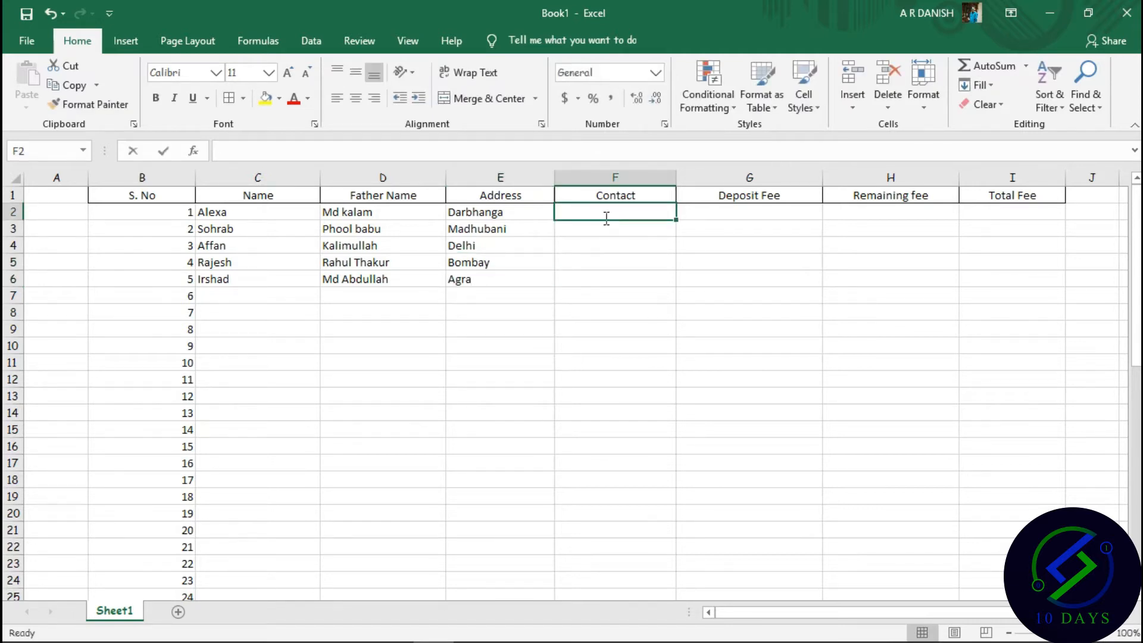
# Enter the contact number in F2 and fill it down through F6.
pyautogui.write('+12345')
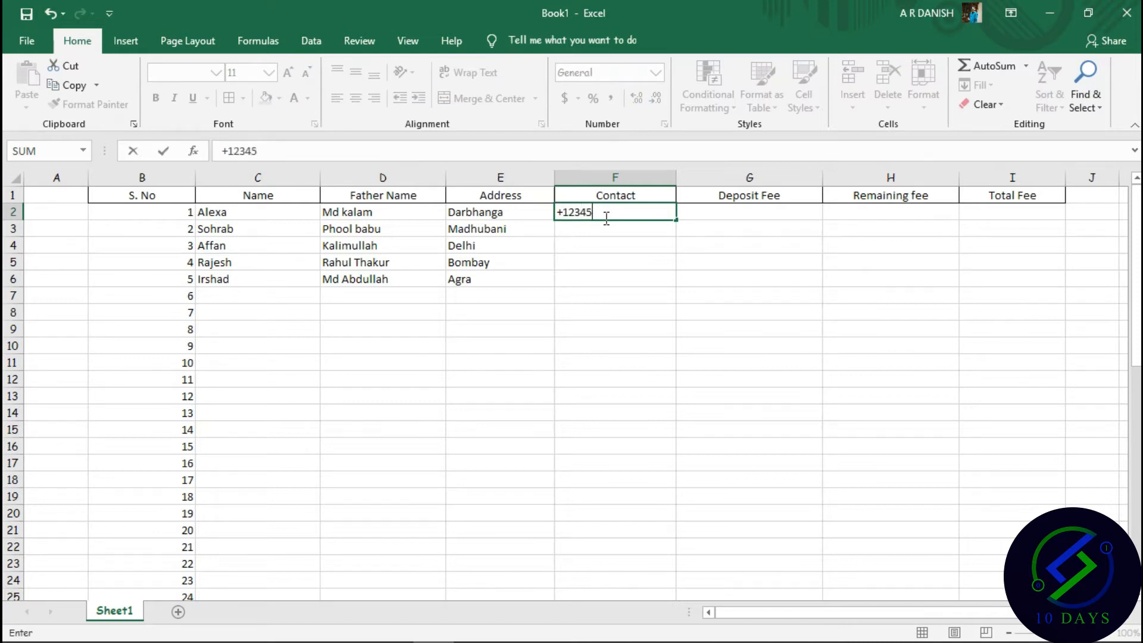
pyautogui.write('6789')
pyautogui.click(677, 220)
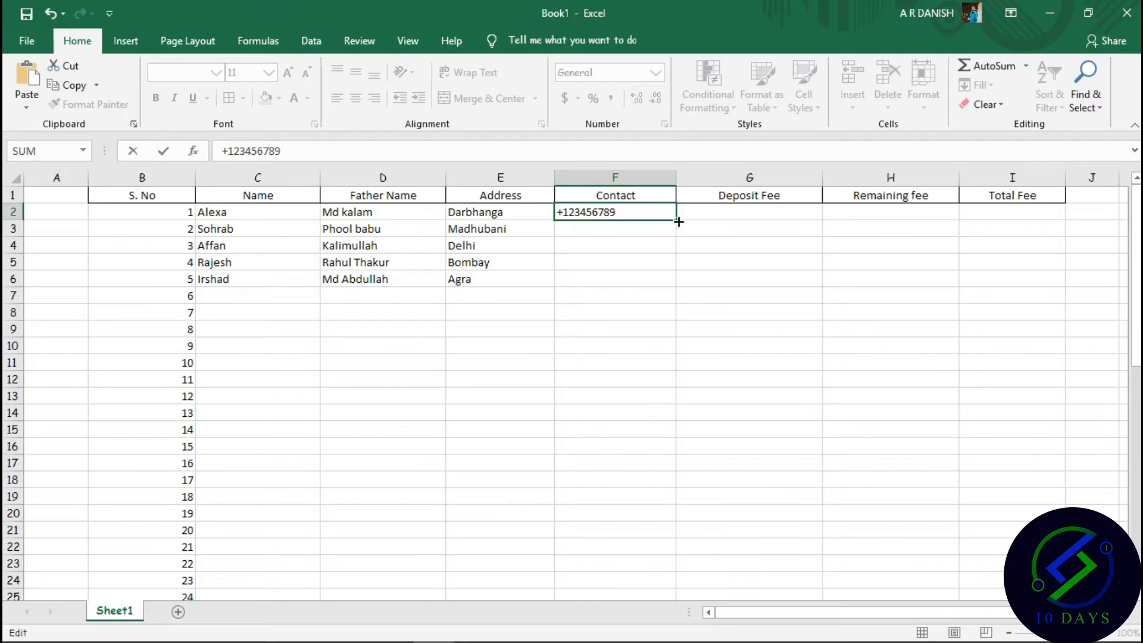
pyautogui.moveTo(679, 221); pyautogui.dragTo(684, 288)
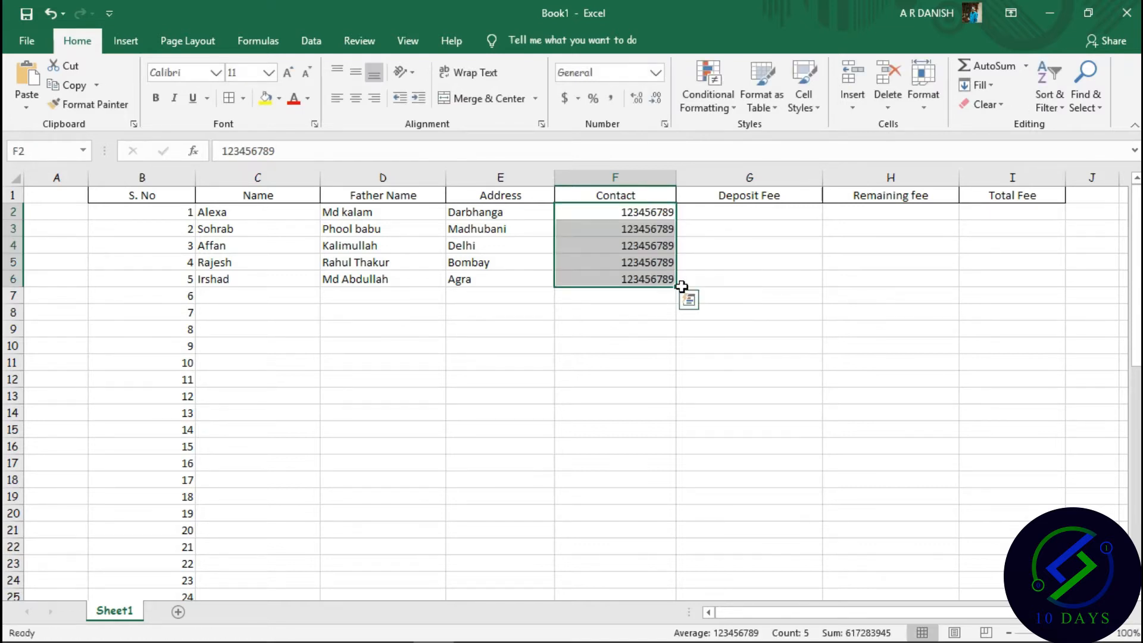
pyautogui.click(744, 225)
pyautogui.click(781, 211)
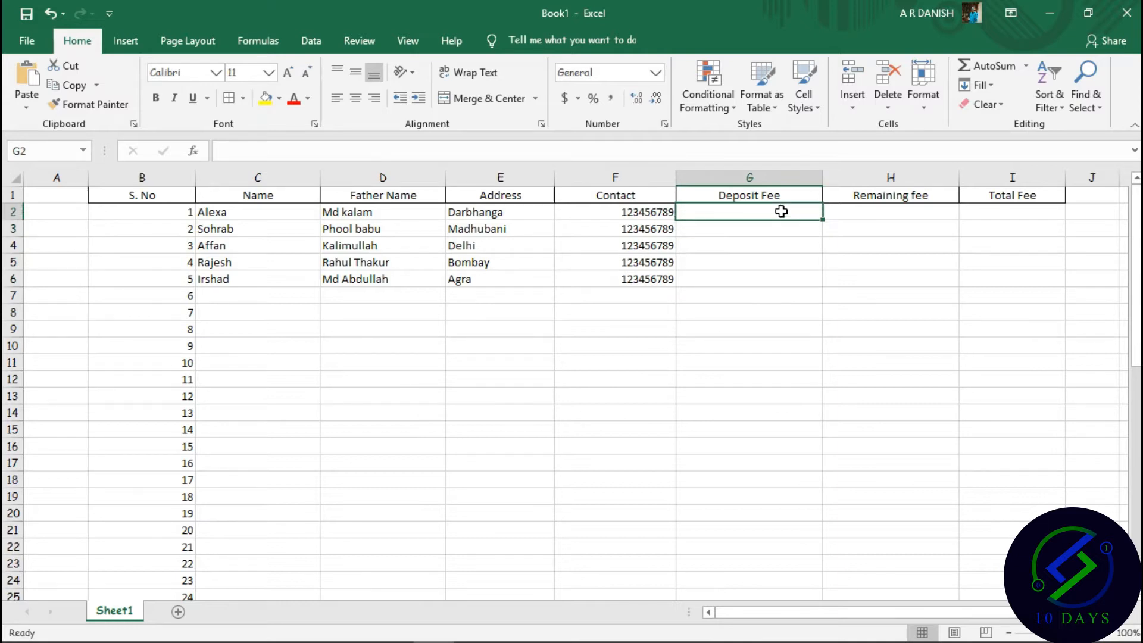
# Enter 40000 as the first student's Total Fee in I2 and 20000 as Deposit Fee in G2.
pyautogui.click(1015, 212)
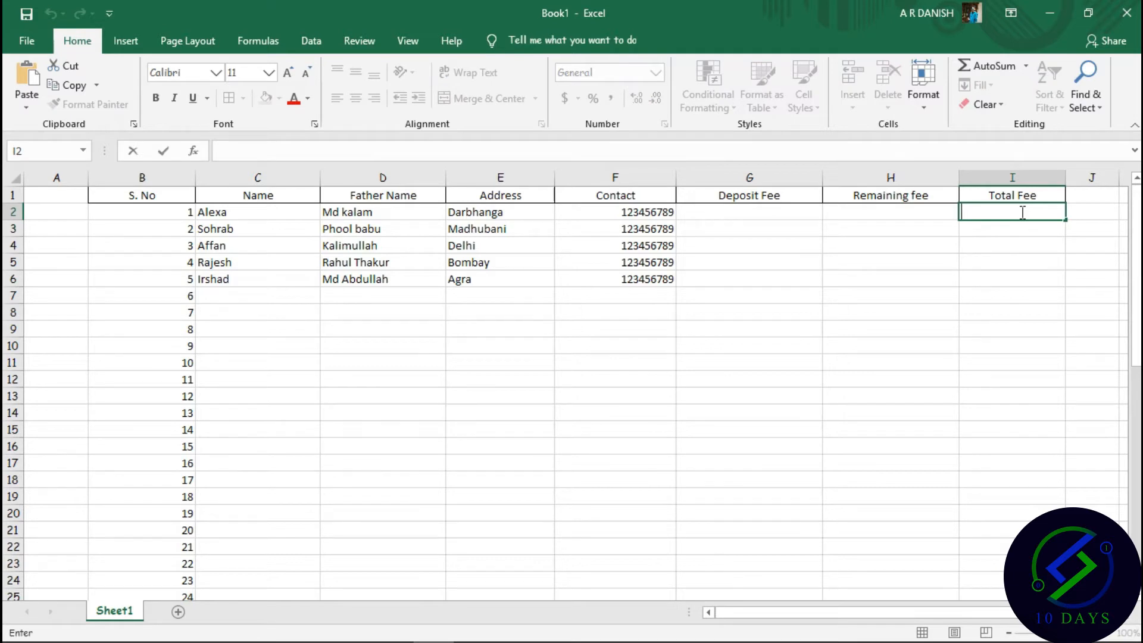
pyautogui.write('40000')
pyautogui.click(784, 214)
pyautogui.doubleClick(740, 213)
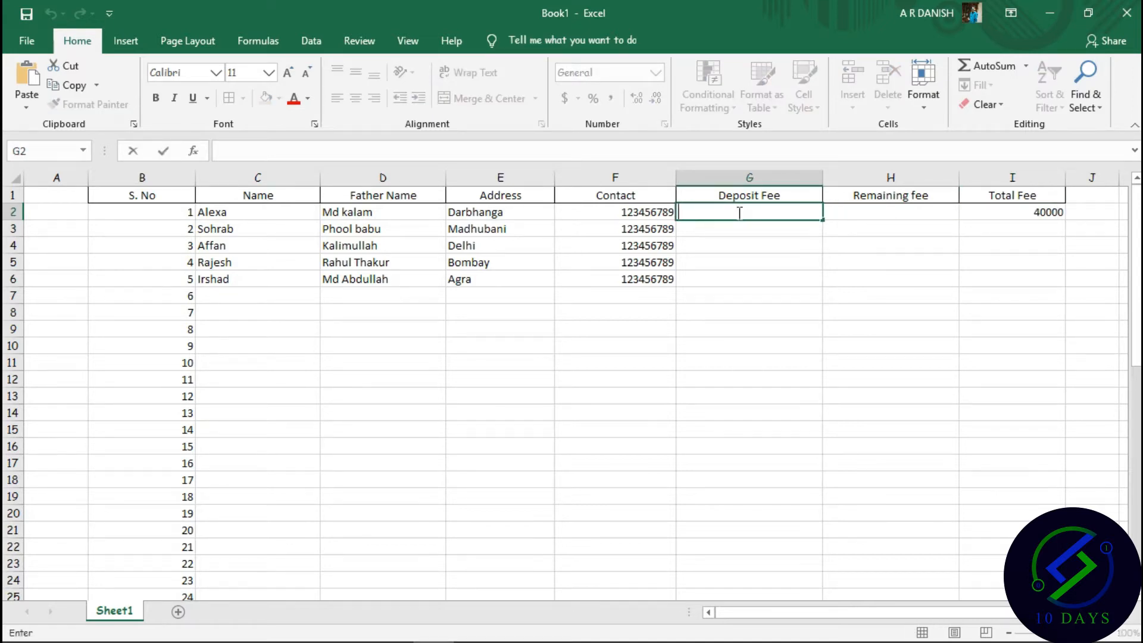
pyautogui.write('20000')
pyautogui.press('Return')
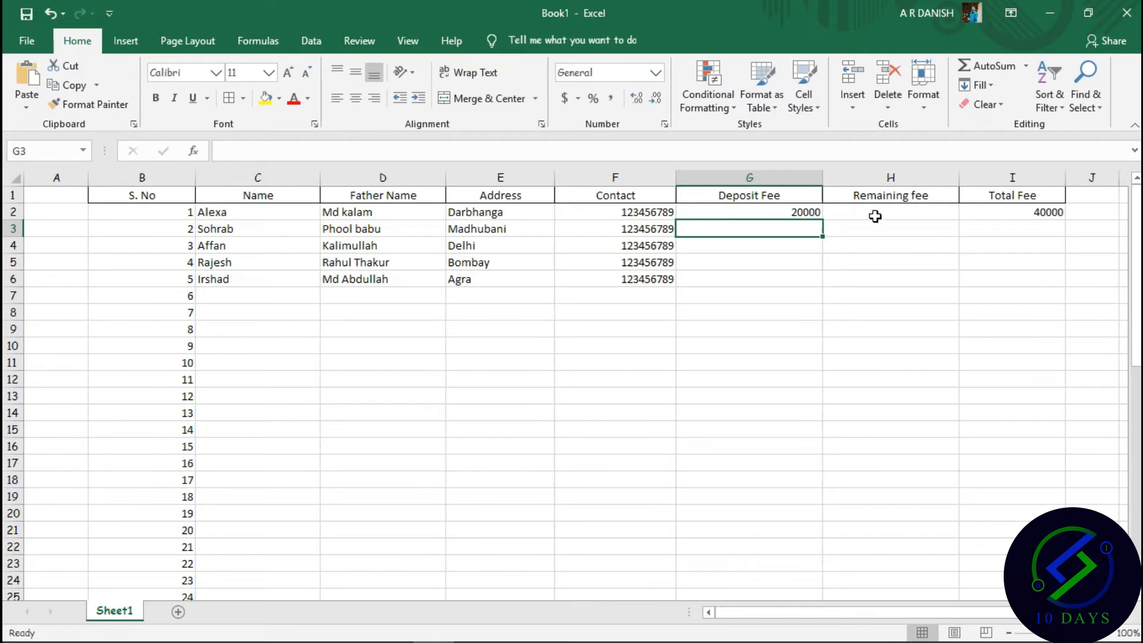
pyautogui.click(886, 211)
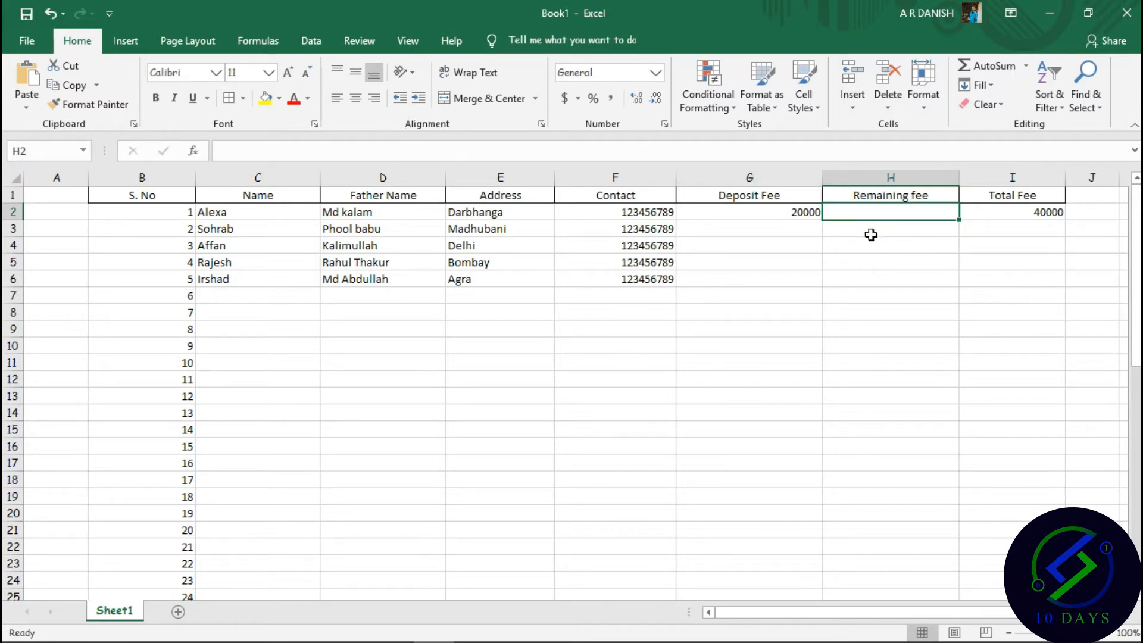
# Begin H2's formula in the formula bar, pointing at the Total Fee I2 and Deposit Fee G2 cells.
pyautogui.click(316, 146)
pyautogui.write('=')
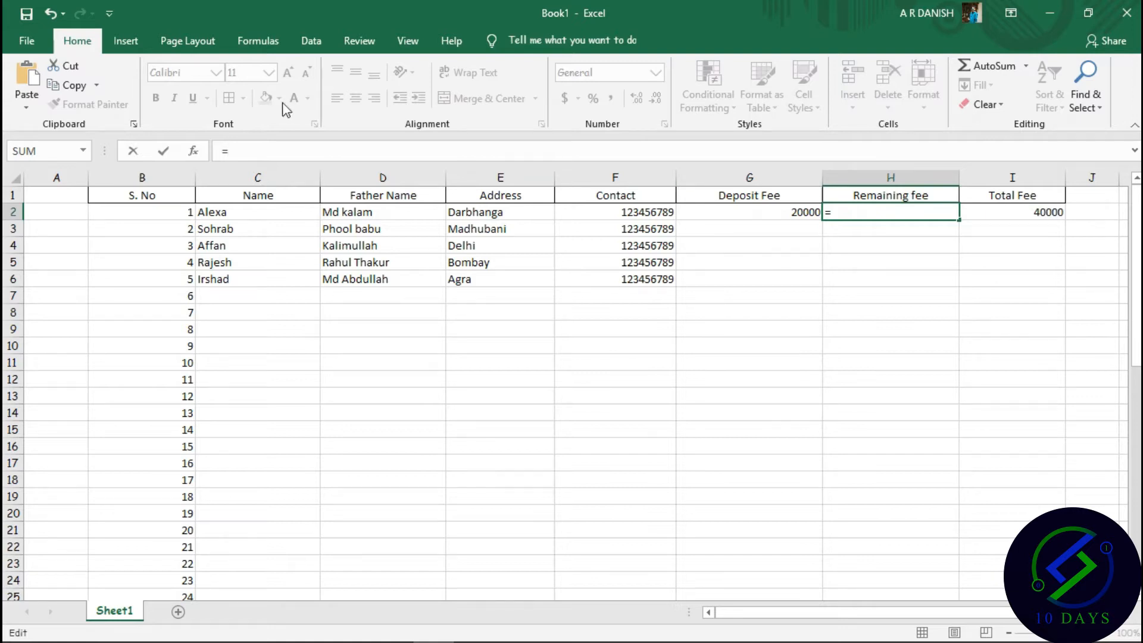
pyautogui.click(1036, 214)
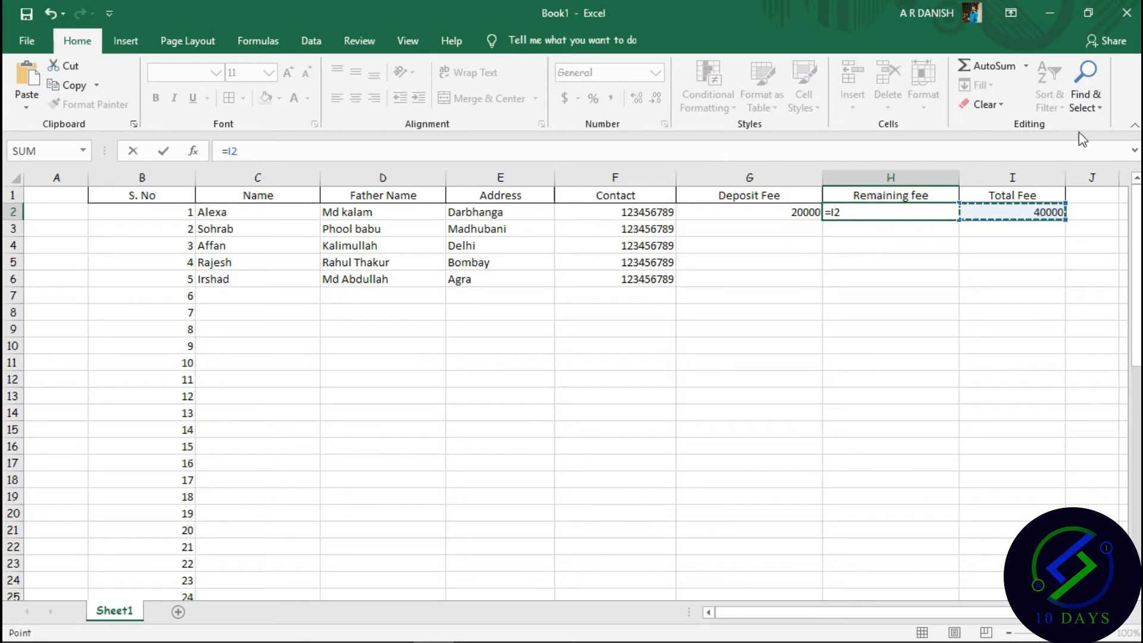
pyautogui.click(773, 212)
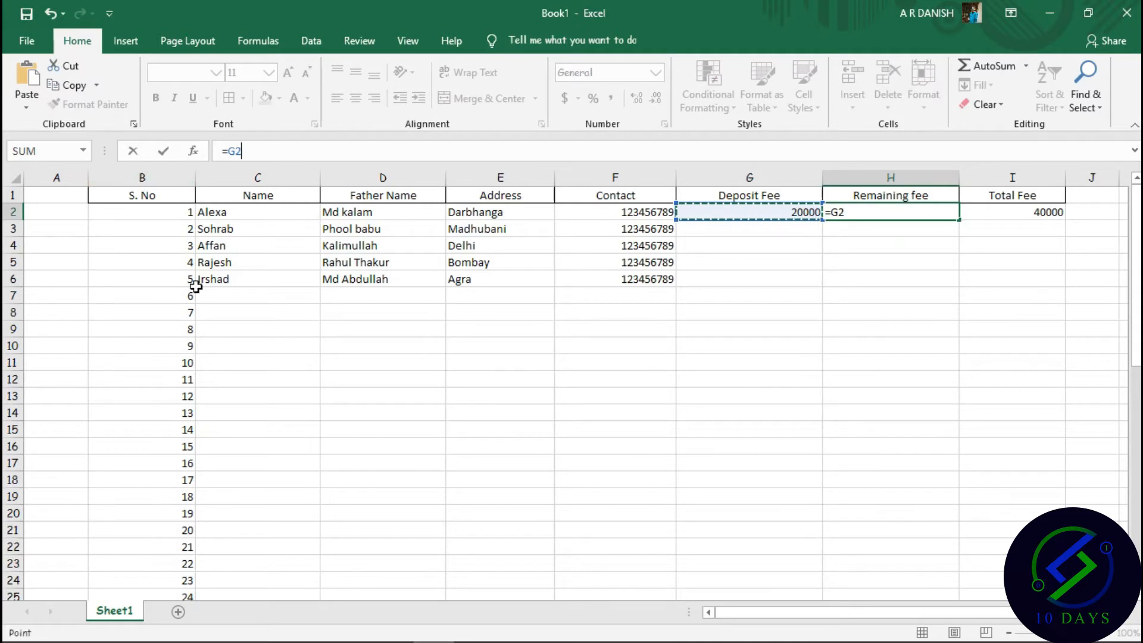
pyautogui.click(1003, 228)
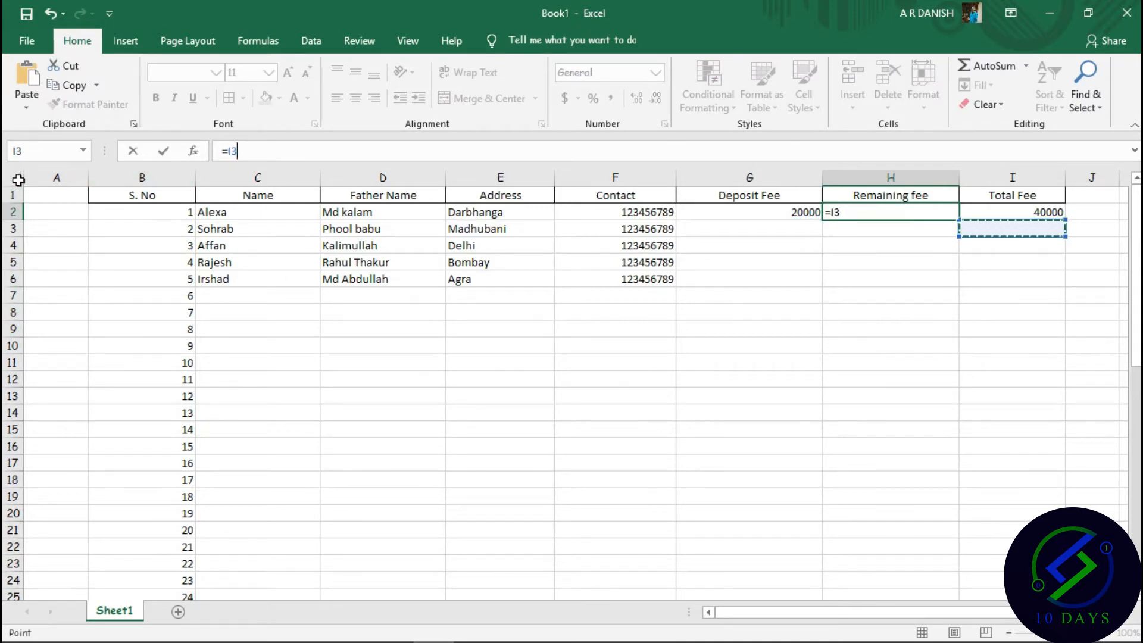
pyautogui.click(1033, 215)
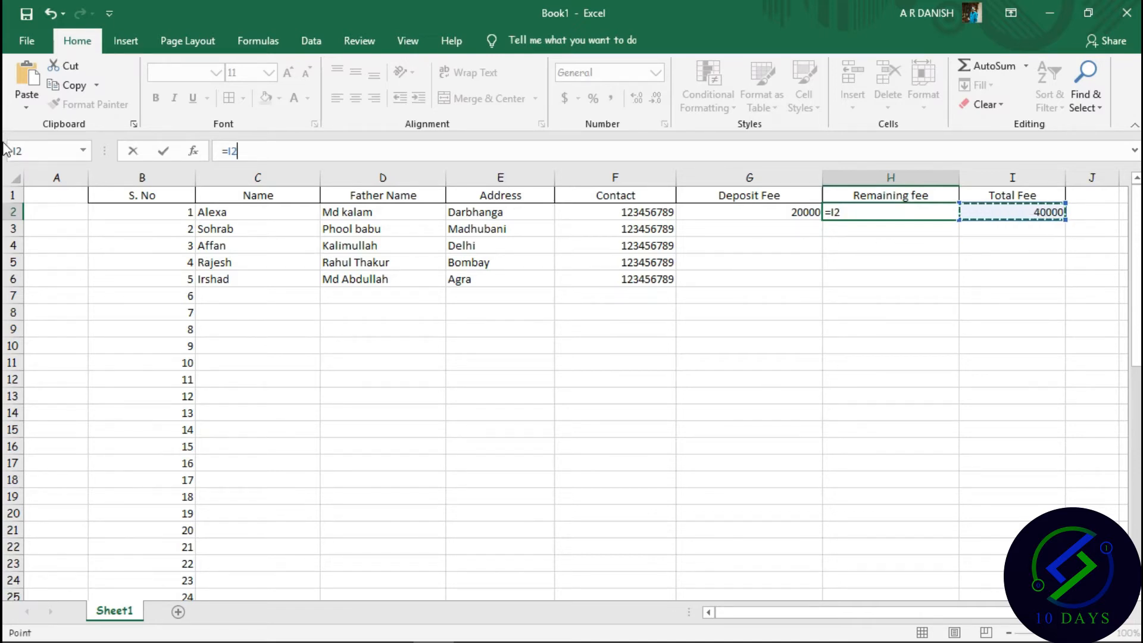
pyautogui.click(768, 223)
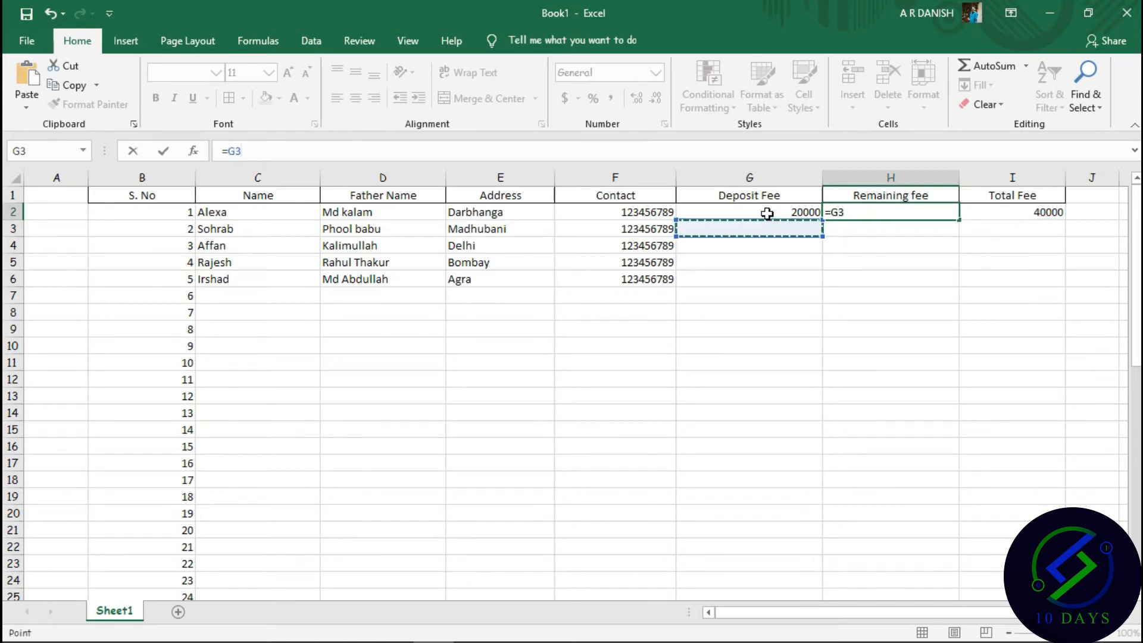
pyautogui.click(764, 213)
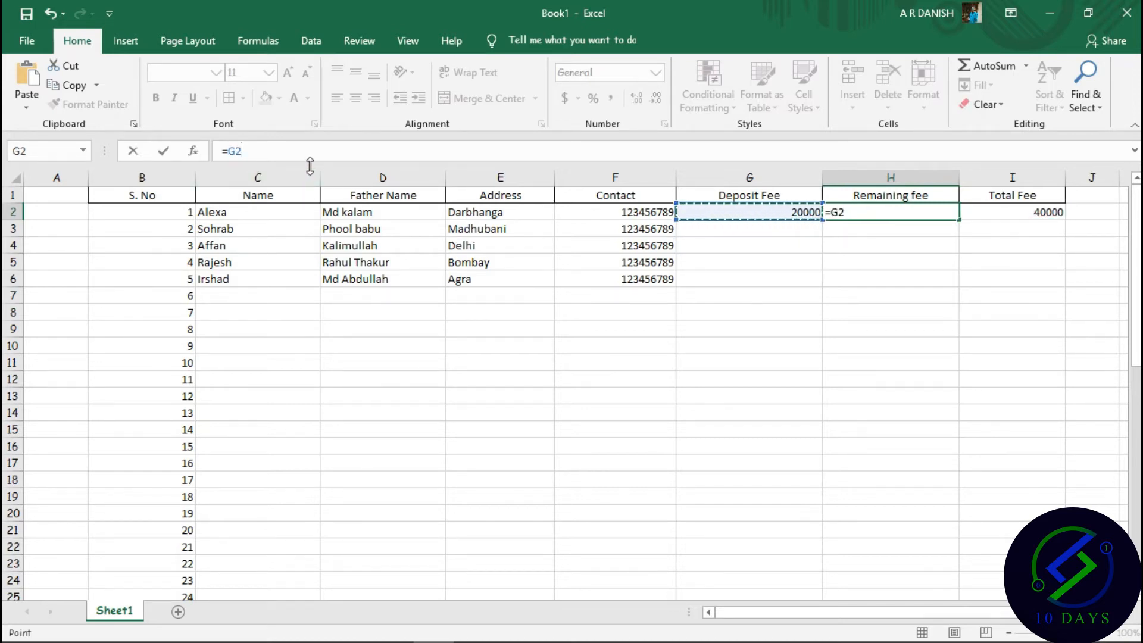
# Correct the references so H2 holds =I2-G2, showing 20000 remaining.
pyautogui.press('BackSpace')
pyautogui.press('BackSpace')
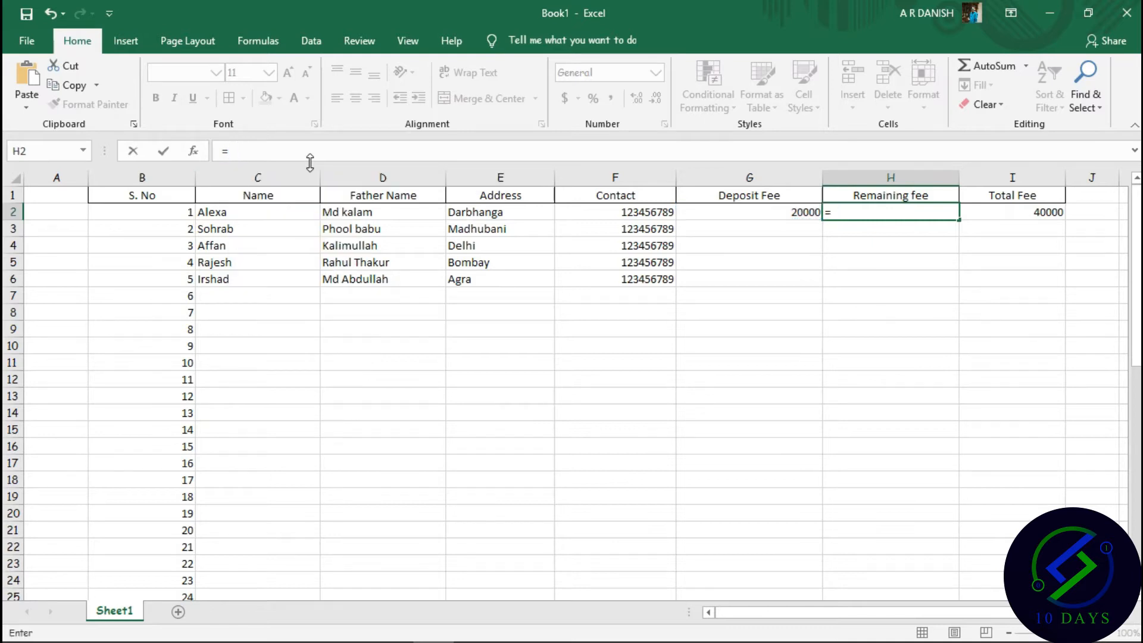
pyautogui.write('I2-')
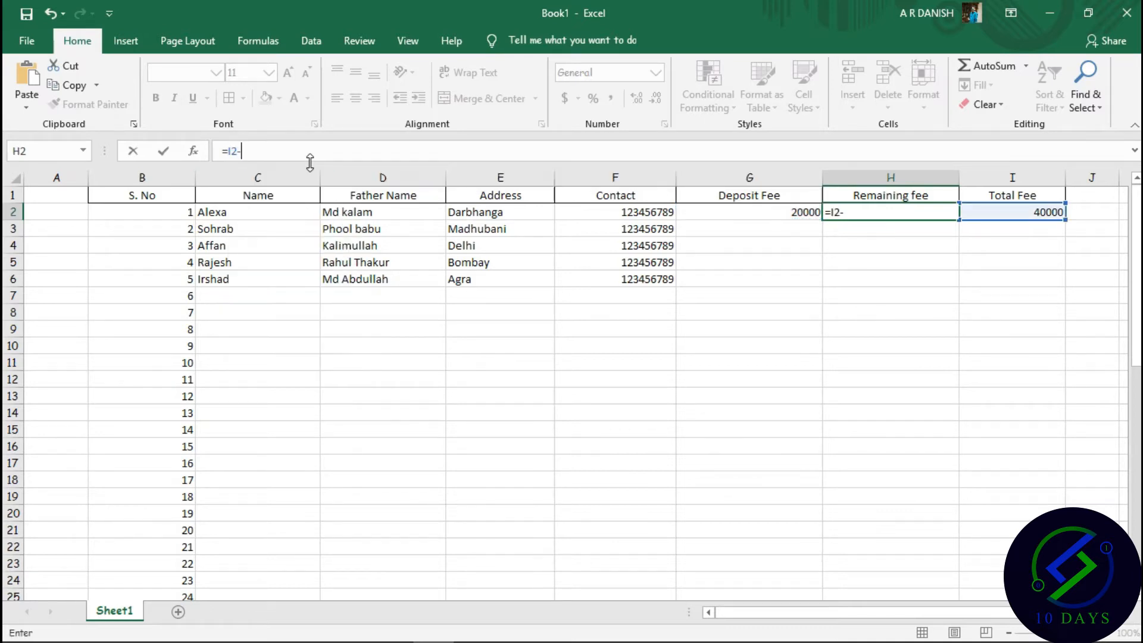
pyautogui.press('BackSpace')
pyautogui.press('BackSpace')
pyautogui.press('BackSpace')
pyautogui.write('I2')
pyautogui.press('BackSpace')
pyautogui.press('BackSpace')
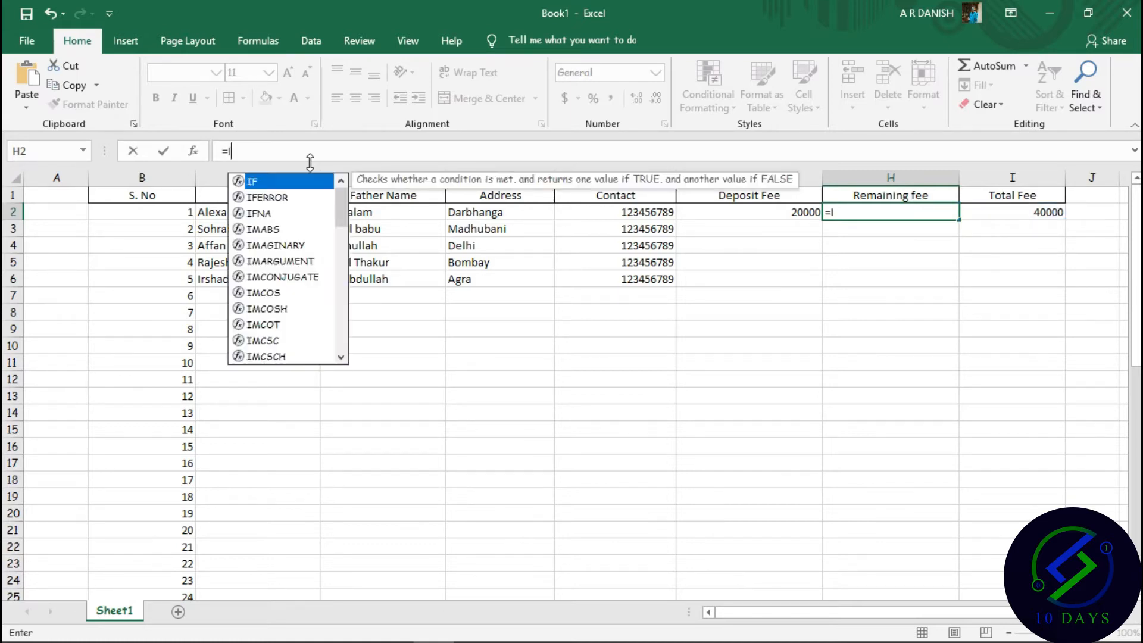
pyautogui.write('I2-')
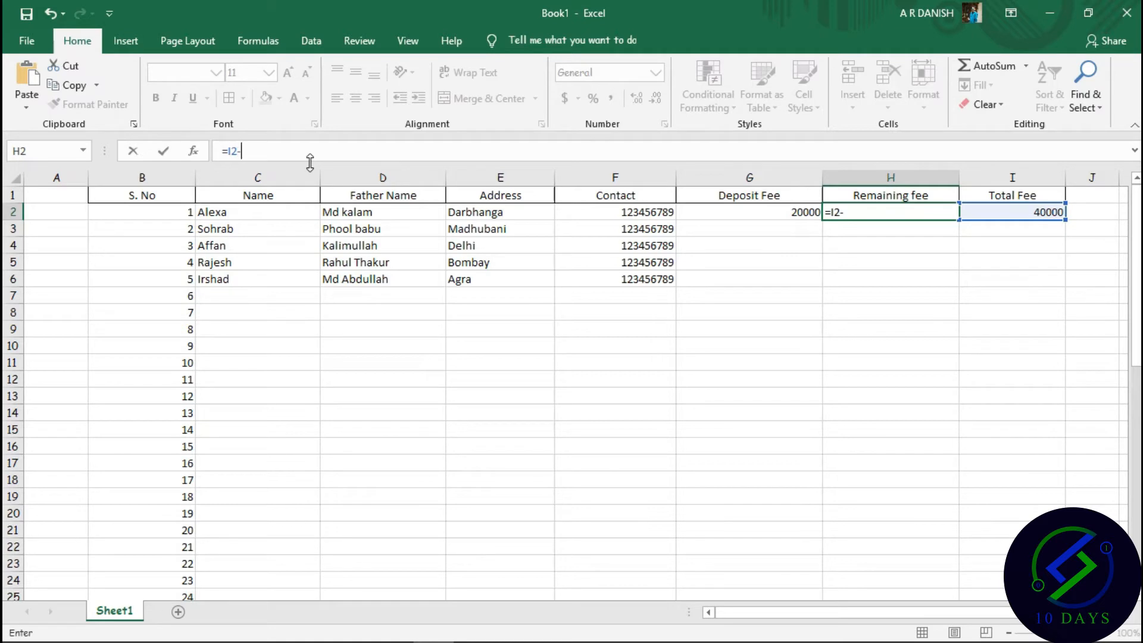
pyautogui.write('G@')
pyautogui.press('BackSpace')
pyautogui.write('2')
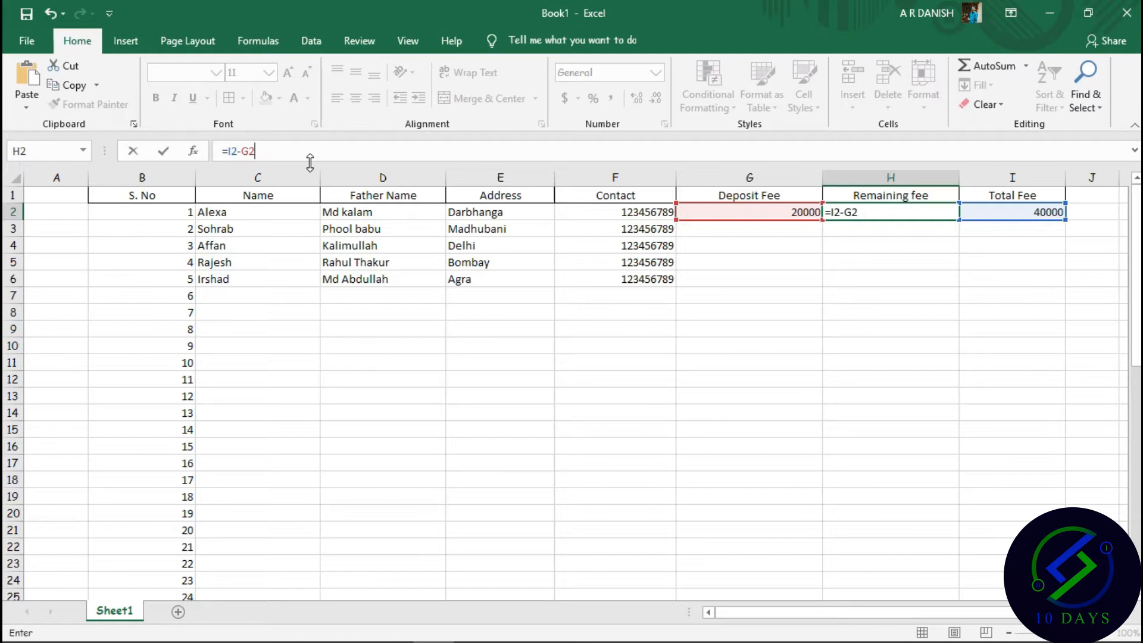
pyautogui.press('Return')
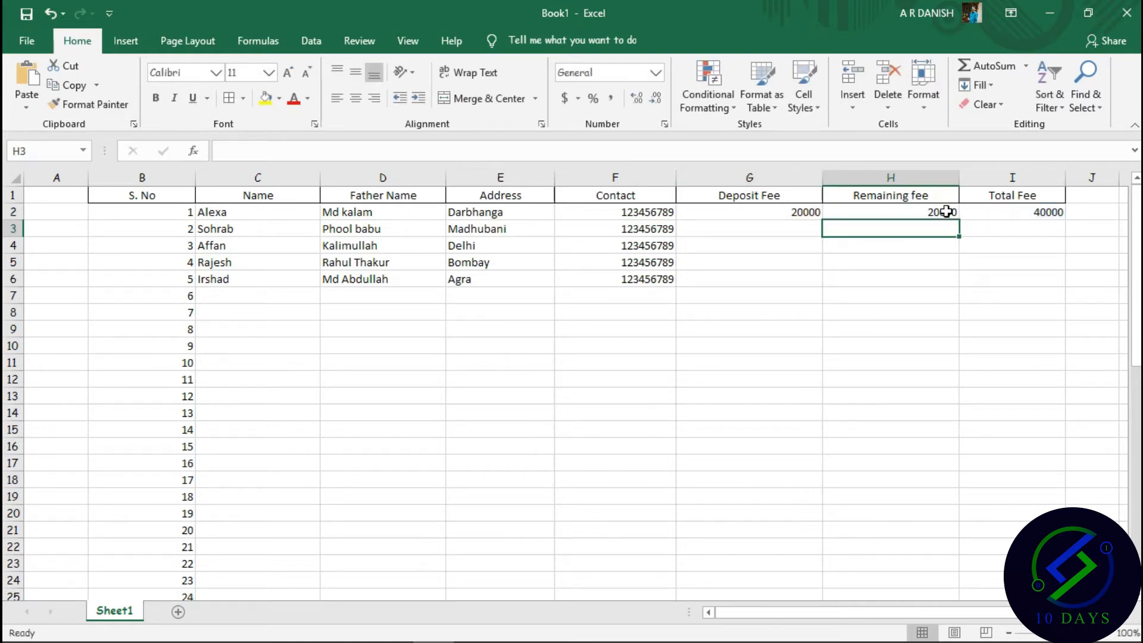
# Fill the Remaining fee formula from H2 down to H6.
pyautogui.click(786, 228)
pyautogui.click(876, 213)
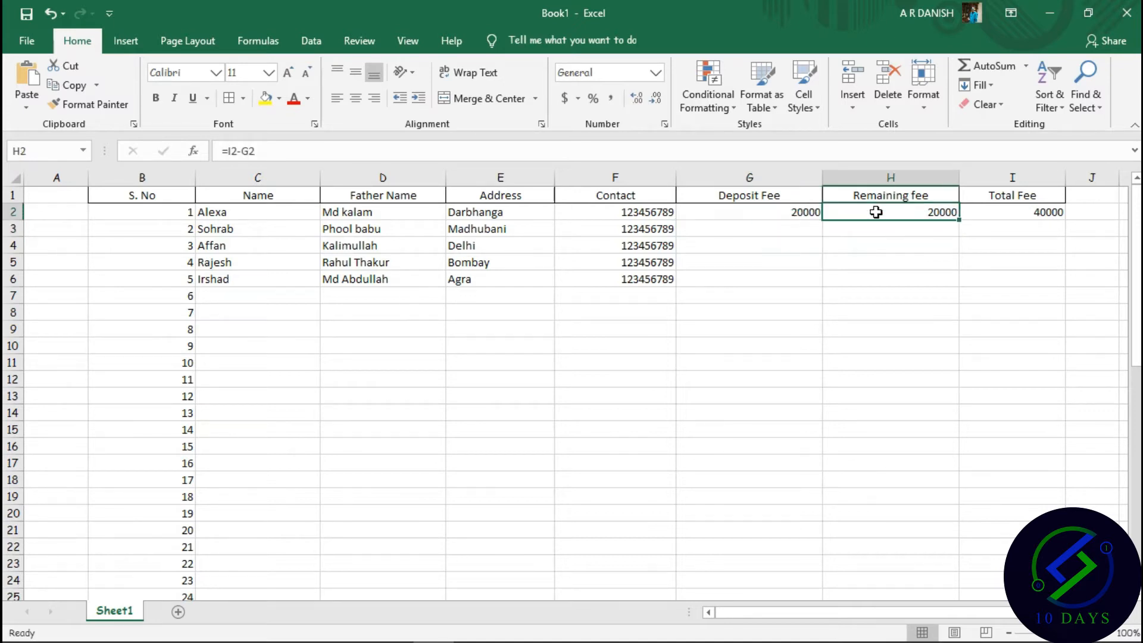
pyautogui.moveTo(959, 220); pyautogui.dragTo(956, 287)
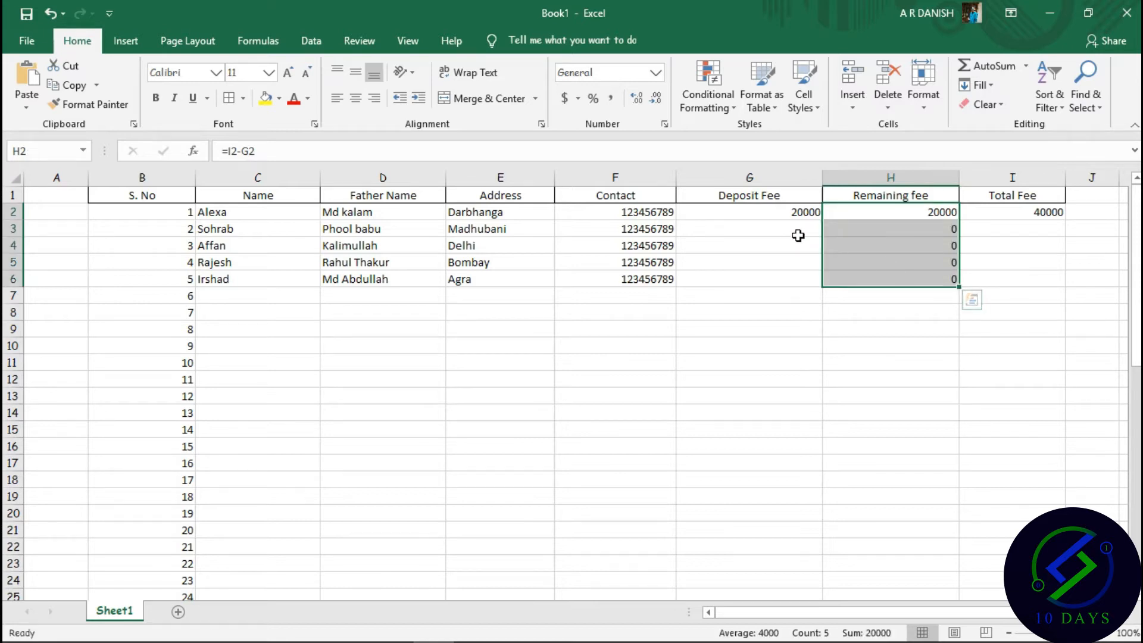
# Copy the 40000 Total Fee from I2 down through I6.
pyautogui.click(1014, 230)
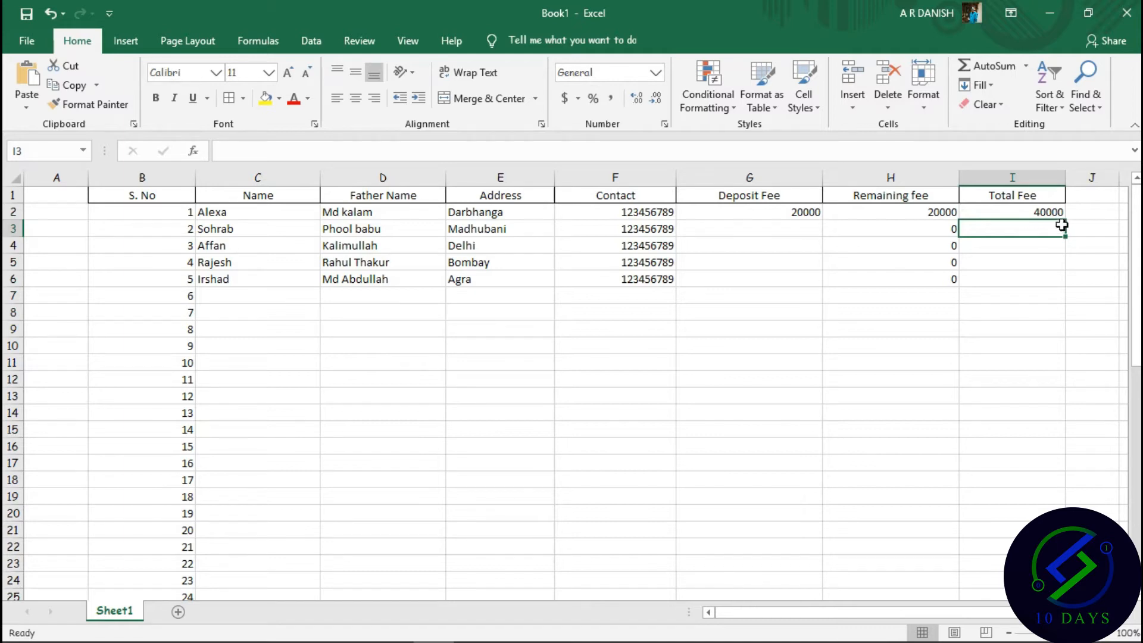
pyautogui.click(1043, 213)
pyautogui.moveTo(1066, 219); pyautogui.dragTo(1061, 287)
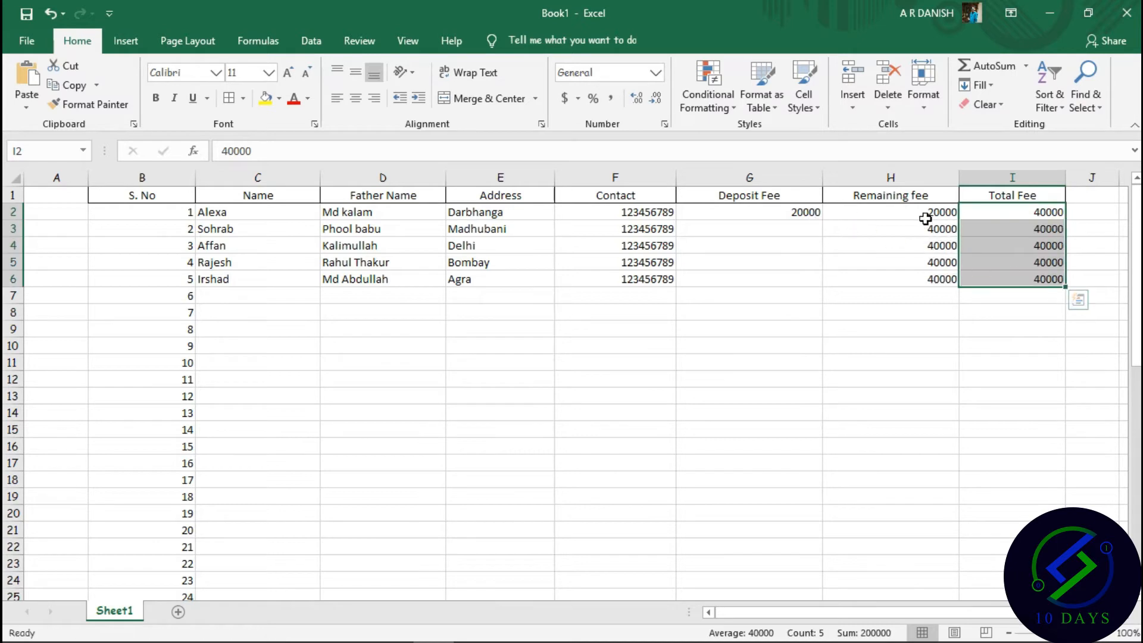
# Enter deposits of 25000, 32000, 18000 and 40000 in G3:G6 for students two to five.
pyautogui.doubleClick(774, 228)
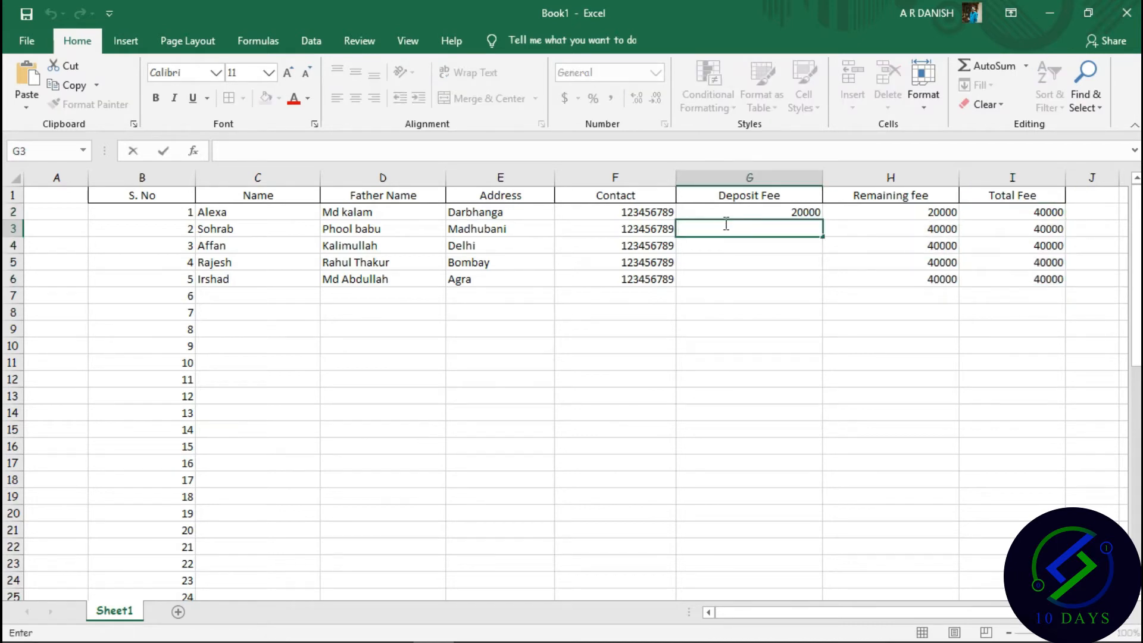
pyautogui.write('25000')
pyautogui.press('Return')
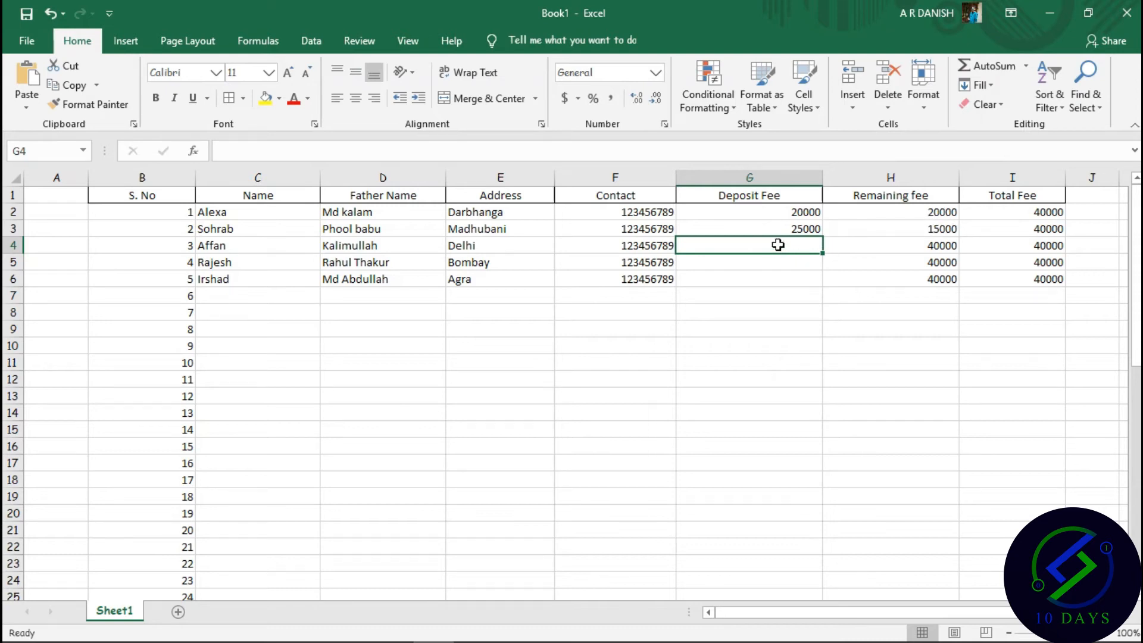
pyautogui.write('32000')
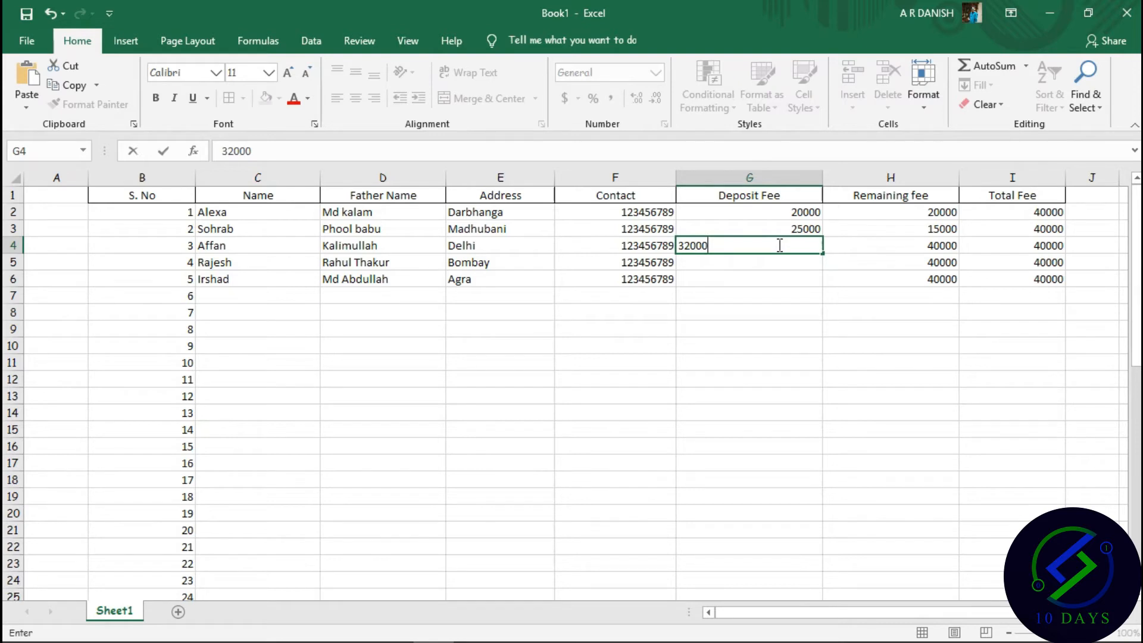
pyautogui.press('Return')
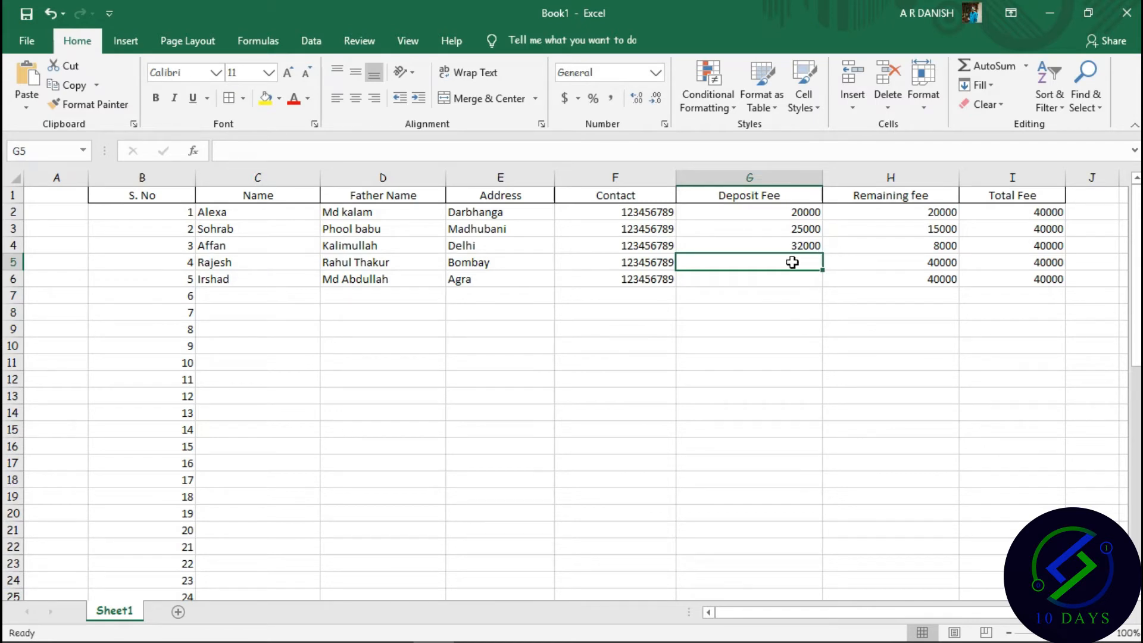
pyautogui.write('18000')
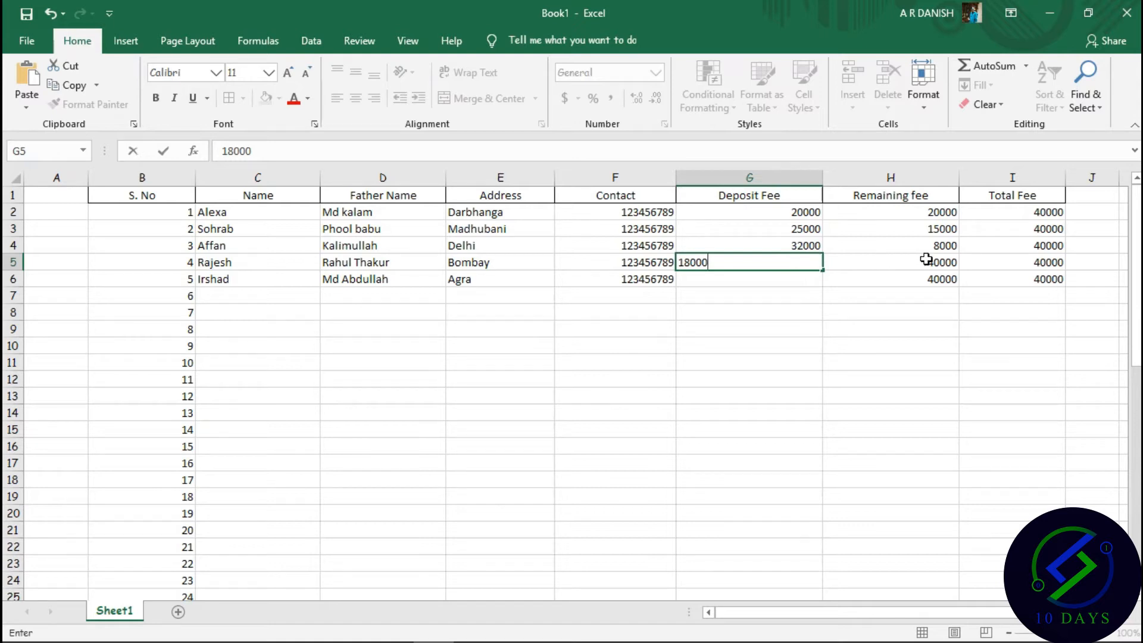
pyautogui.press('Return')
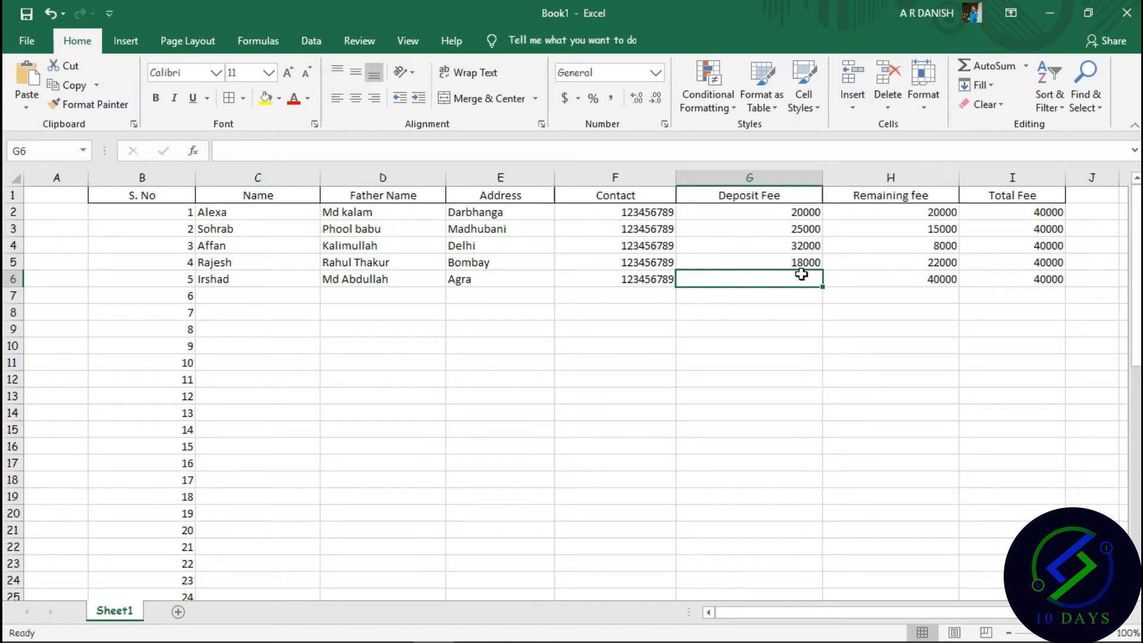
pyautogui.write('40000')
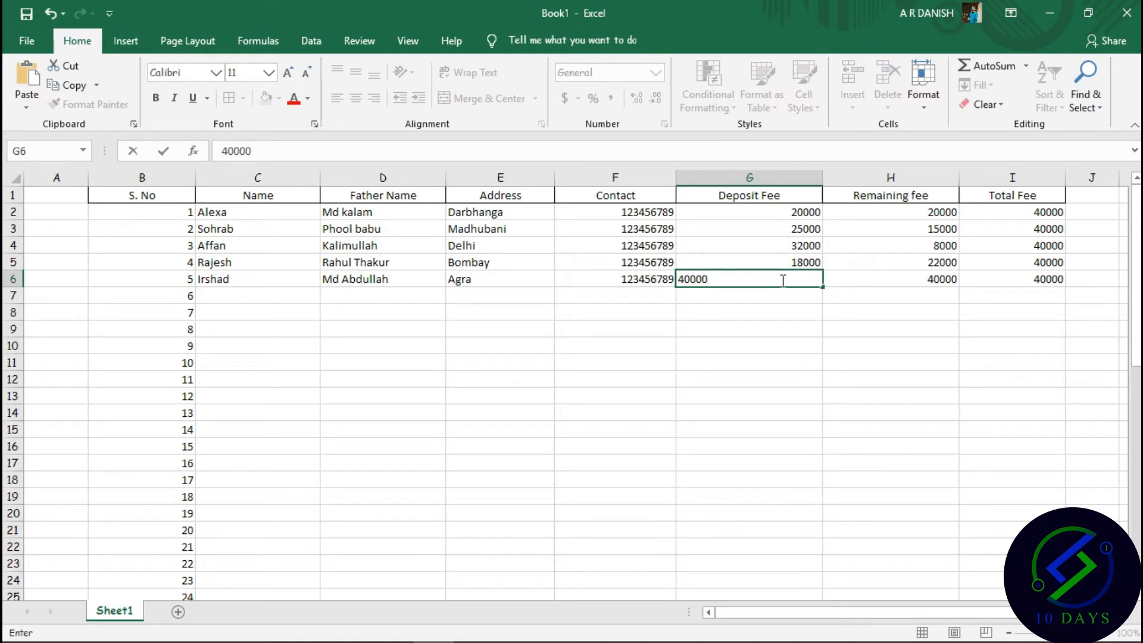
pyautogui.press('Return')
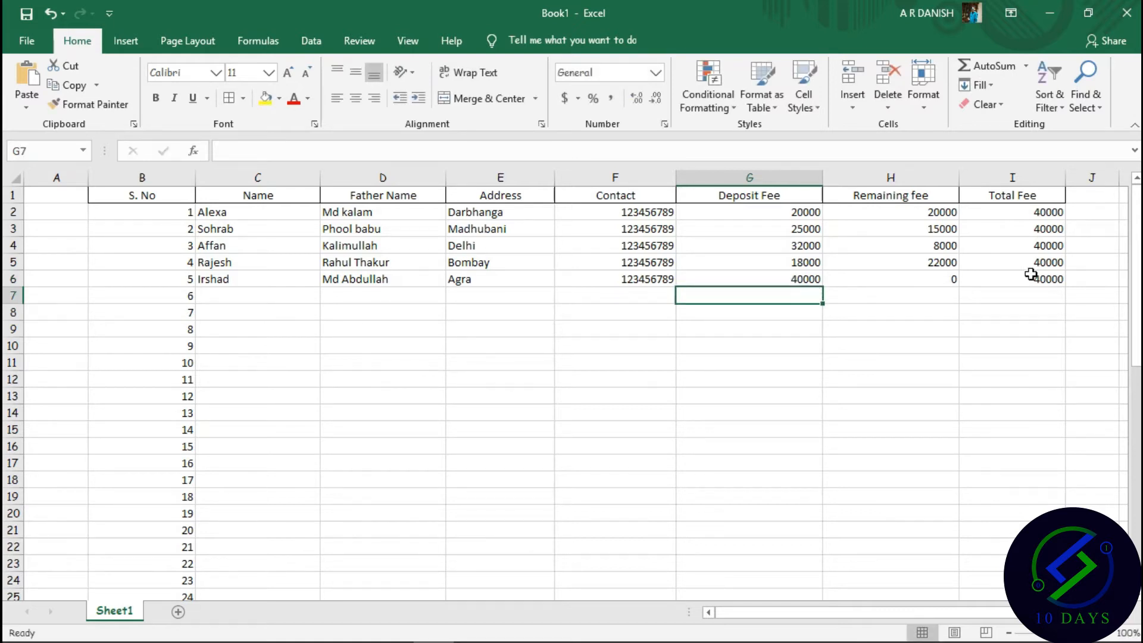
pyautogui.scroll(-16, 914, 280)
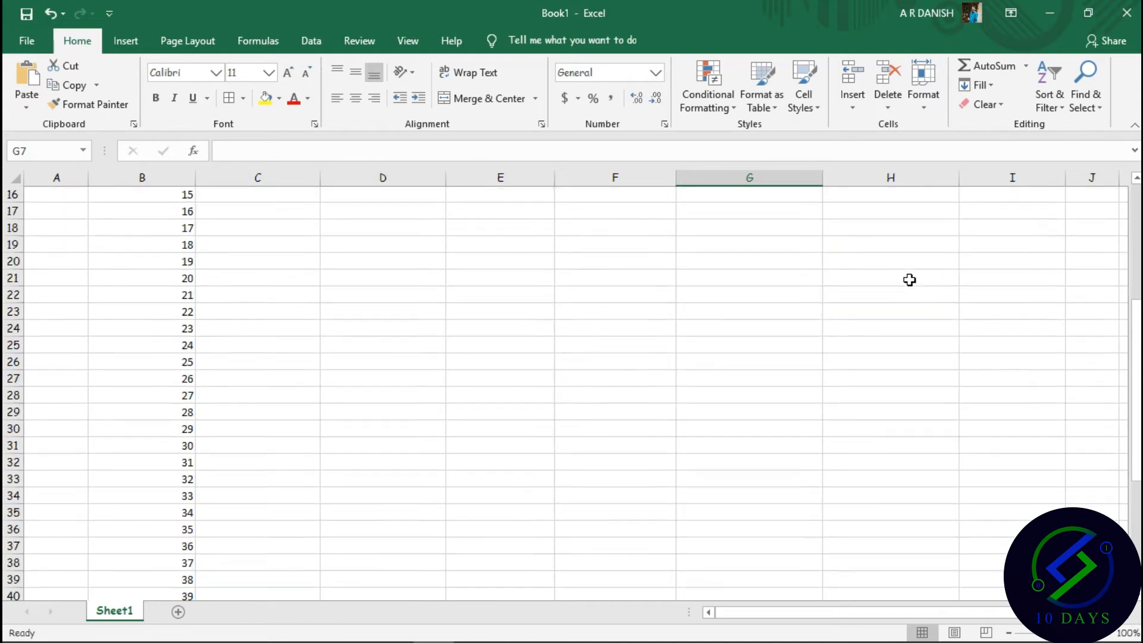
pyautogui.scroll(16, 910, 280)
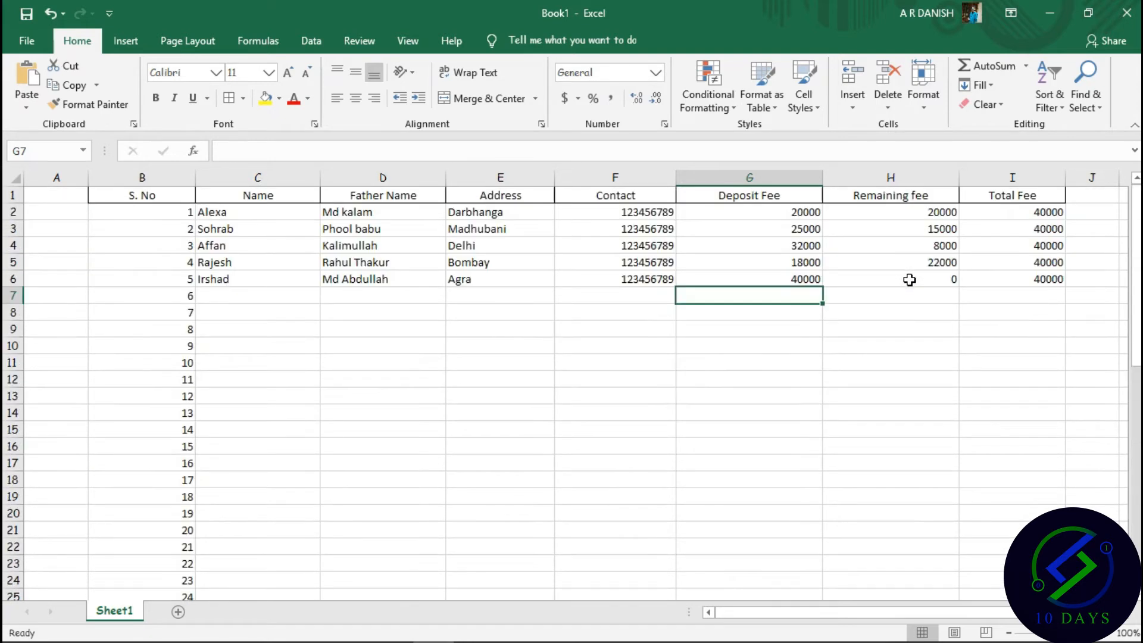
pyautogui.scroll(-16, 910, 280)
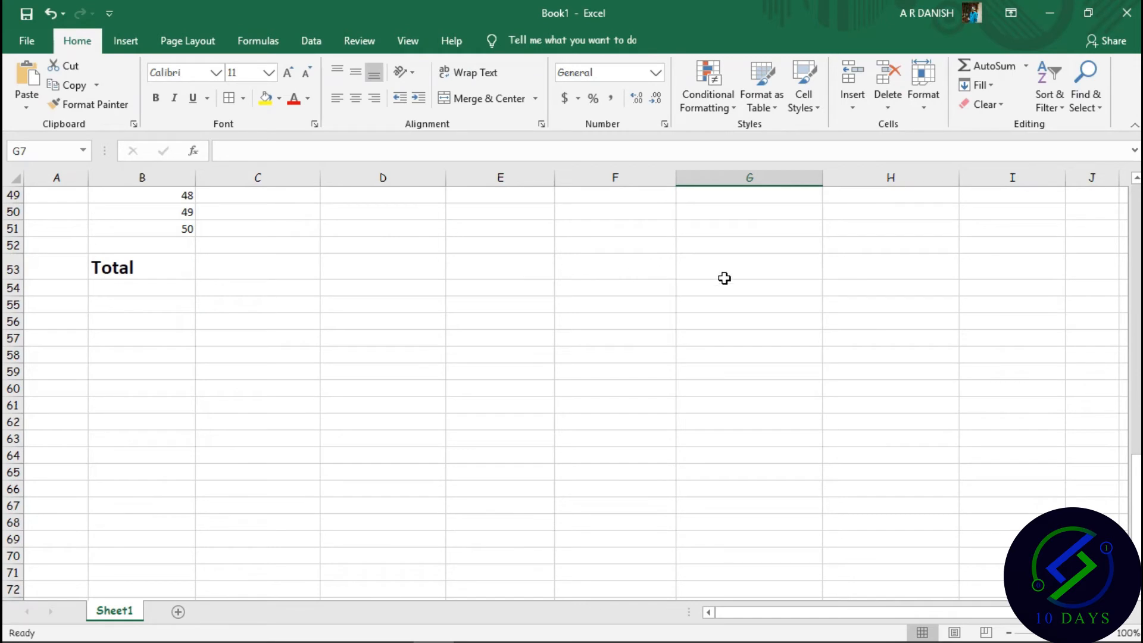
pyautogui.moveTo(1134, 476); pyautogui.dragTo(1001, 194)
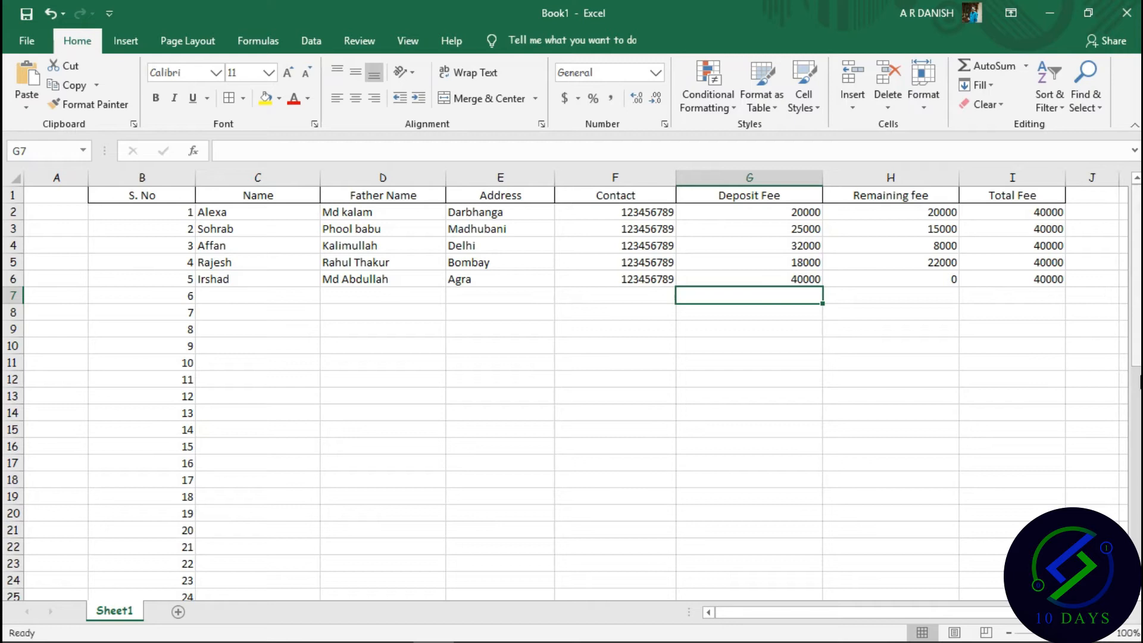
pyautogui.moveTo(1136, 345); pyautogui.dragTo(1137, 545)
pyautogui.click(725, 445)
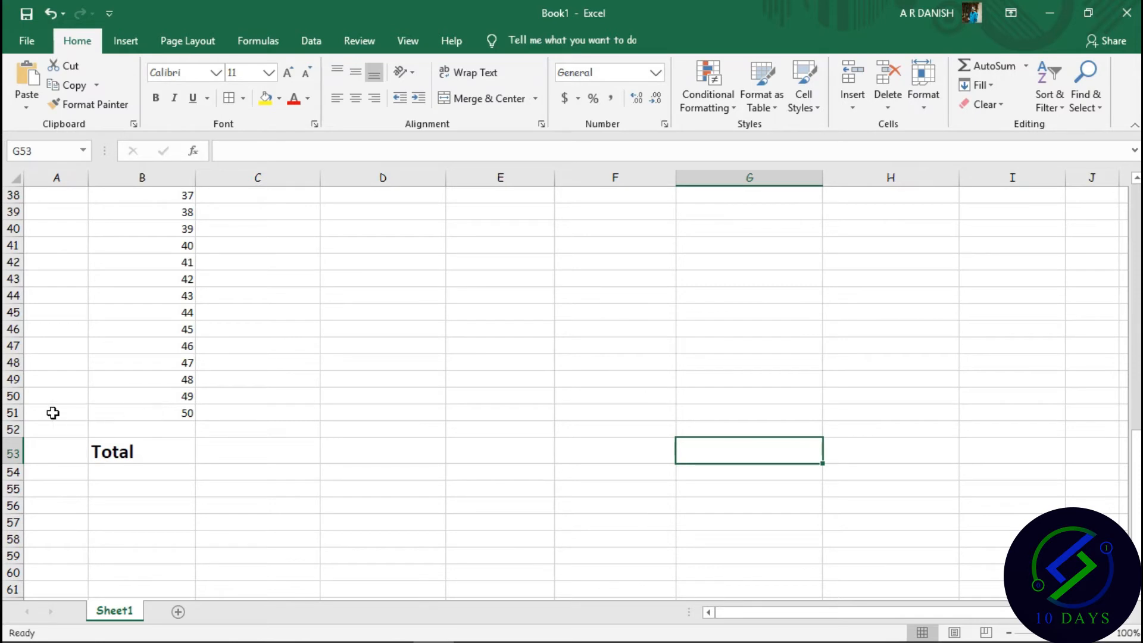
pyautogui.click(718, 412)
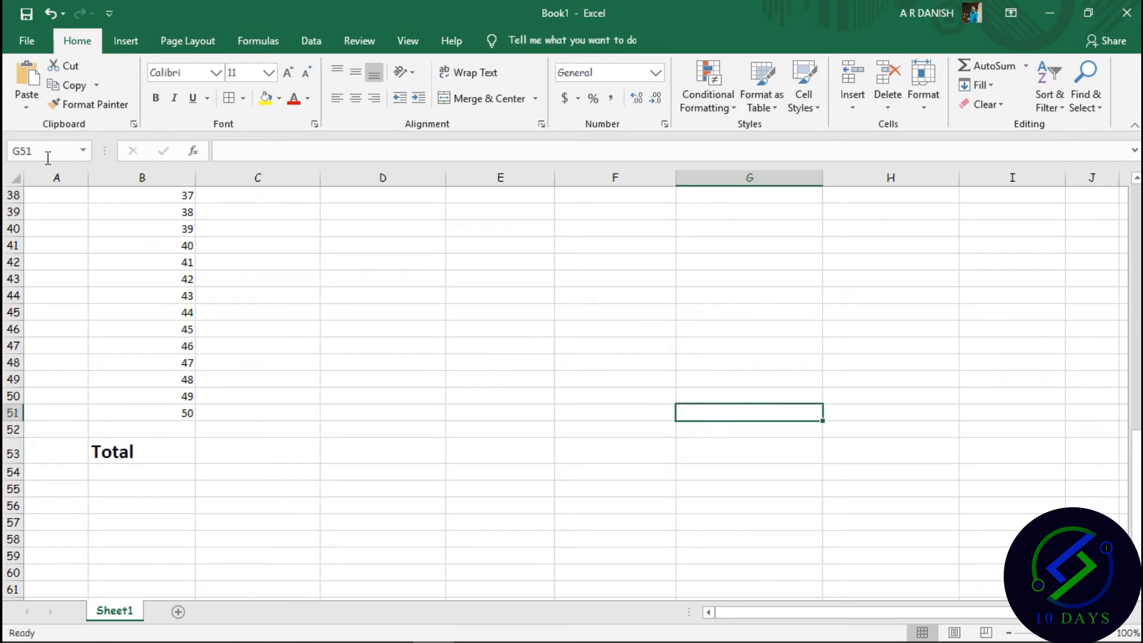
pyautogui.moveTo(1139, 419); pyautogui.dragTo(1139, 178)
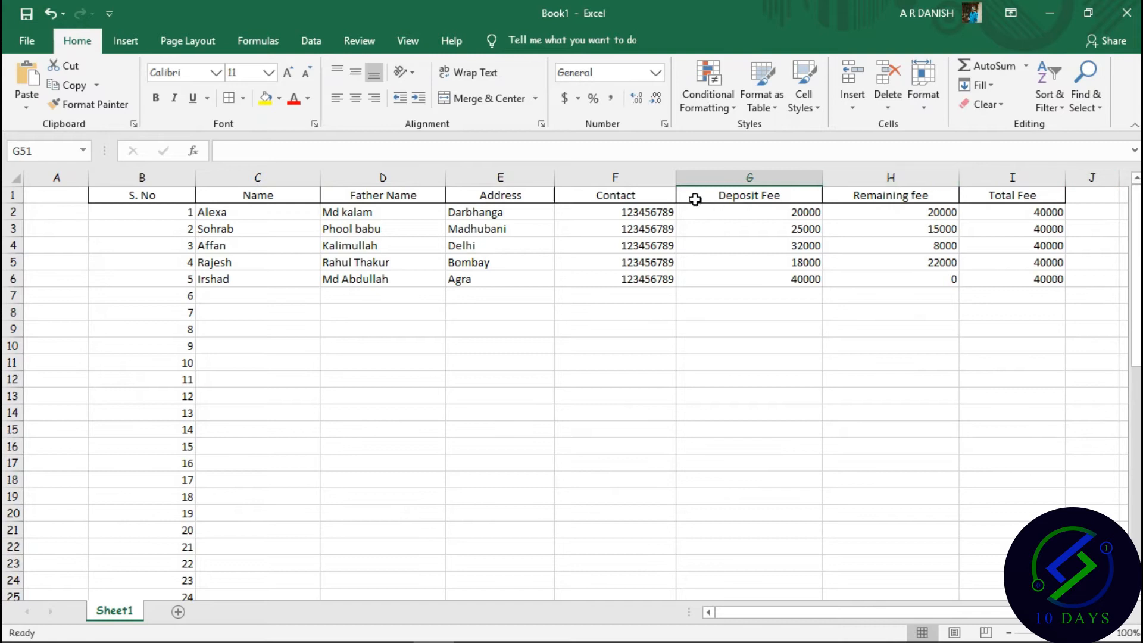
pyautogui.click(729, 224)
pyautogui.click(742, 207)
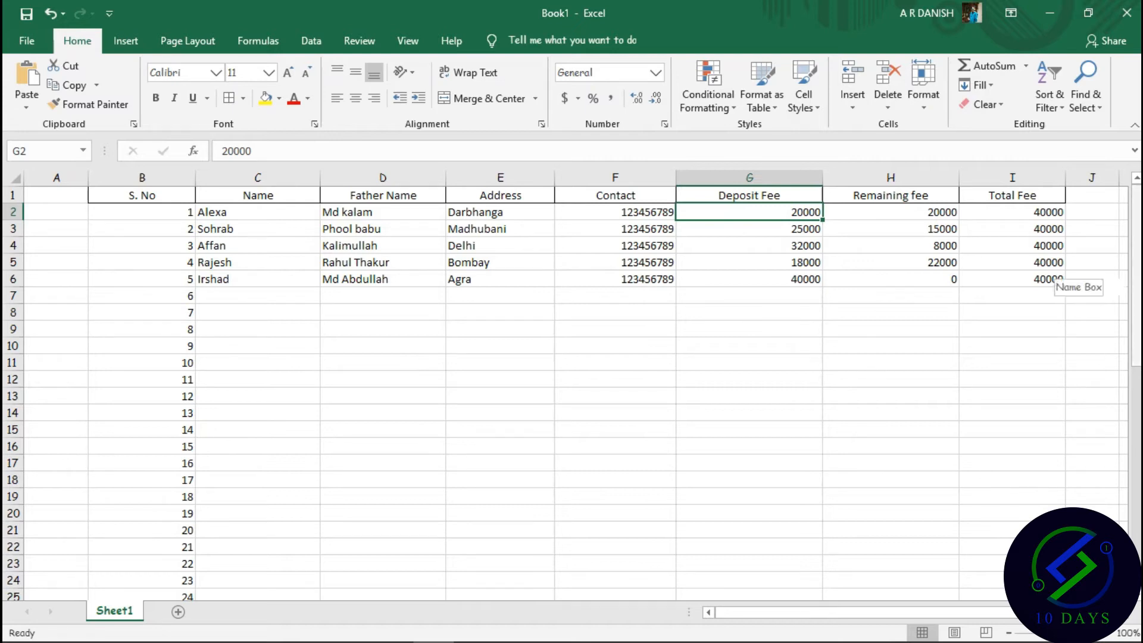
pyautogui.moveTo(1137, 373); pyautogui.dragTo(1139, 411)
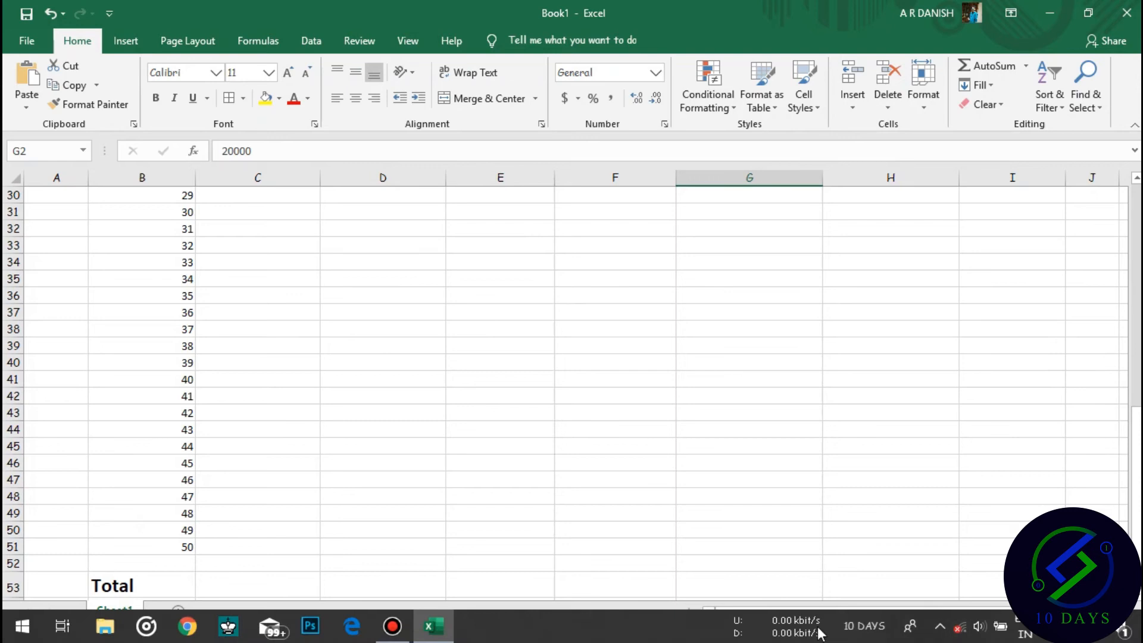
# Enter an incomplete SUM formula in G53, which shows #NAME?
pyautogui.click(763, 581)
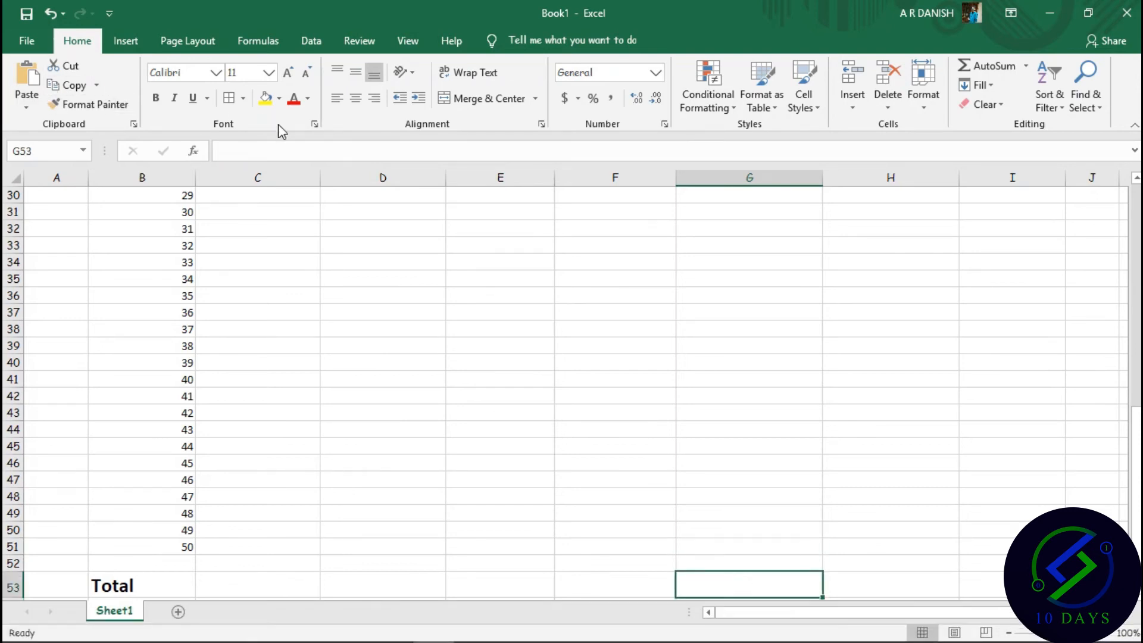
pyautogui.write('=')
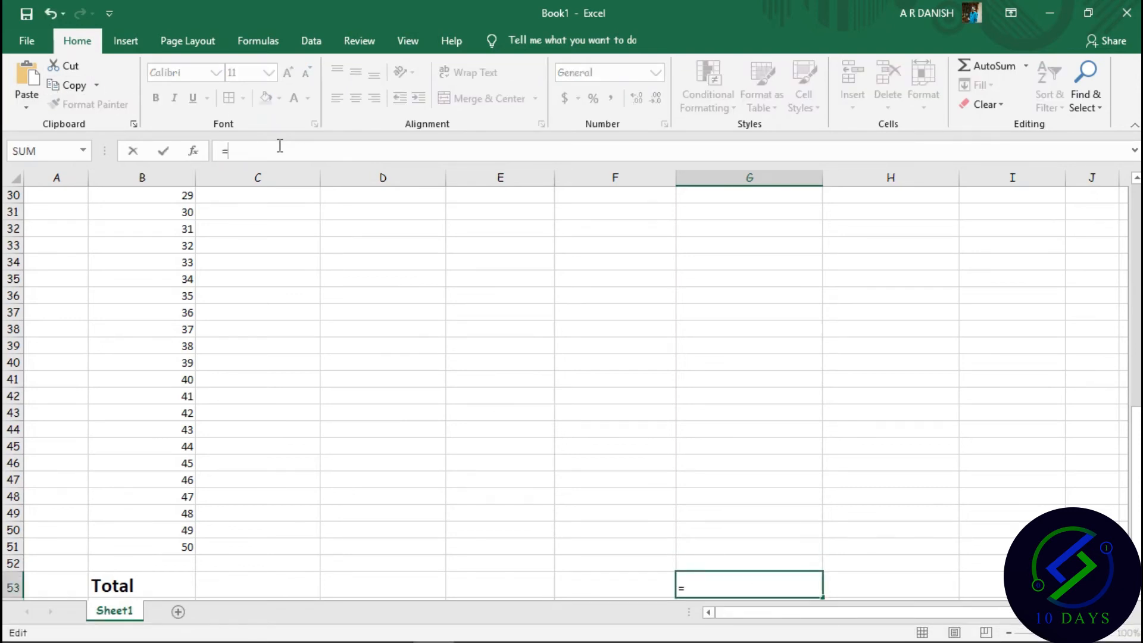
pyautogui.write('s')
pyautogui.press('BackSpace')
pyautogui.write('um')
pyautogui.press('Return')
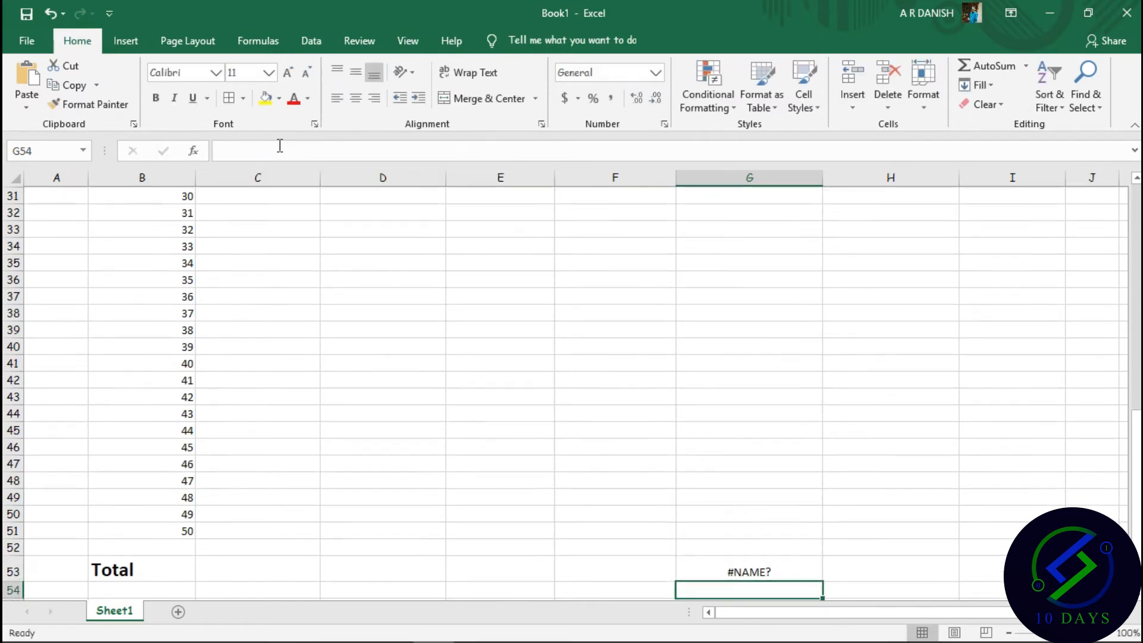
# Fix G53's formula to =SUM(G2:G51) for the Deposit Fee total.
pyautogui.click(730, 569)
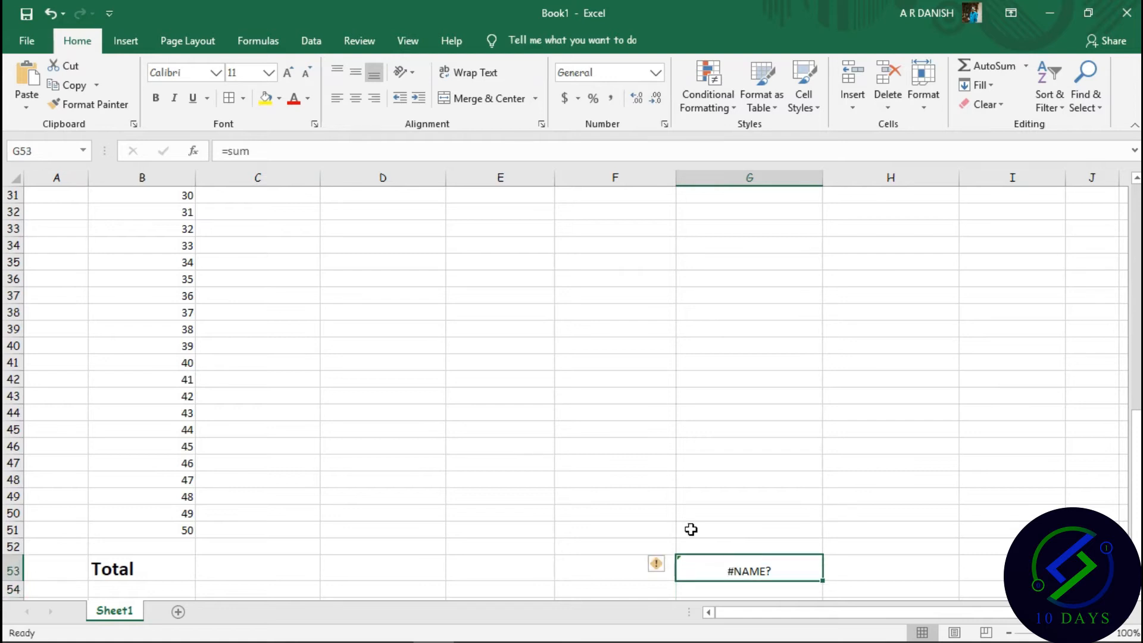
pyautogui.click(269, 145)
pyautogui.press('BackSpace')
pyautogui.press('BackSpace')
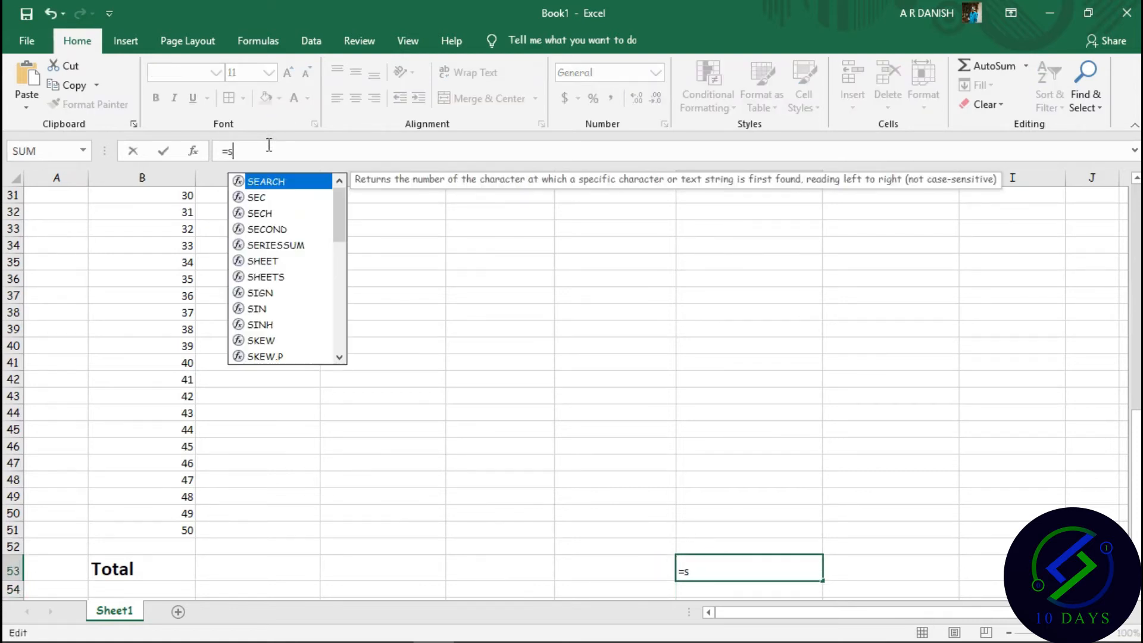
pyautogui.write('SU')
pyautogui.press('BackSpace')
pyautogui.press('BackSpace')
pyautogui.press('BackSpace')
pyautogui.write('SUM')
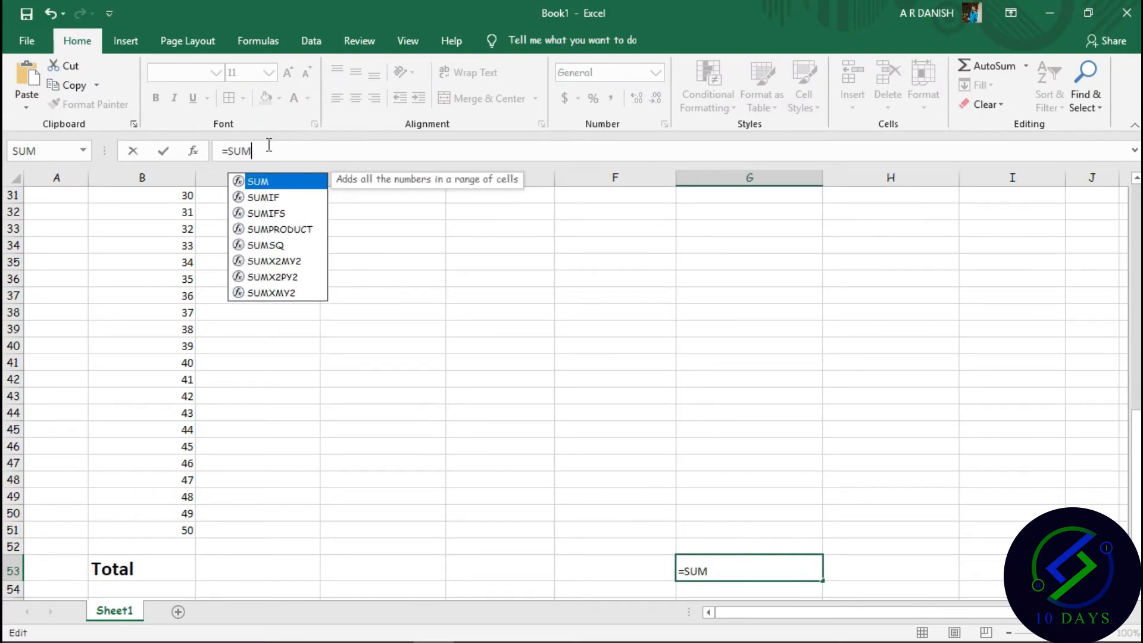
pyautogui.write('(')
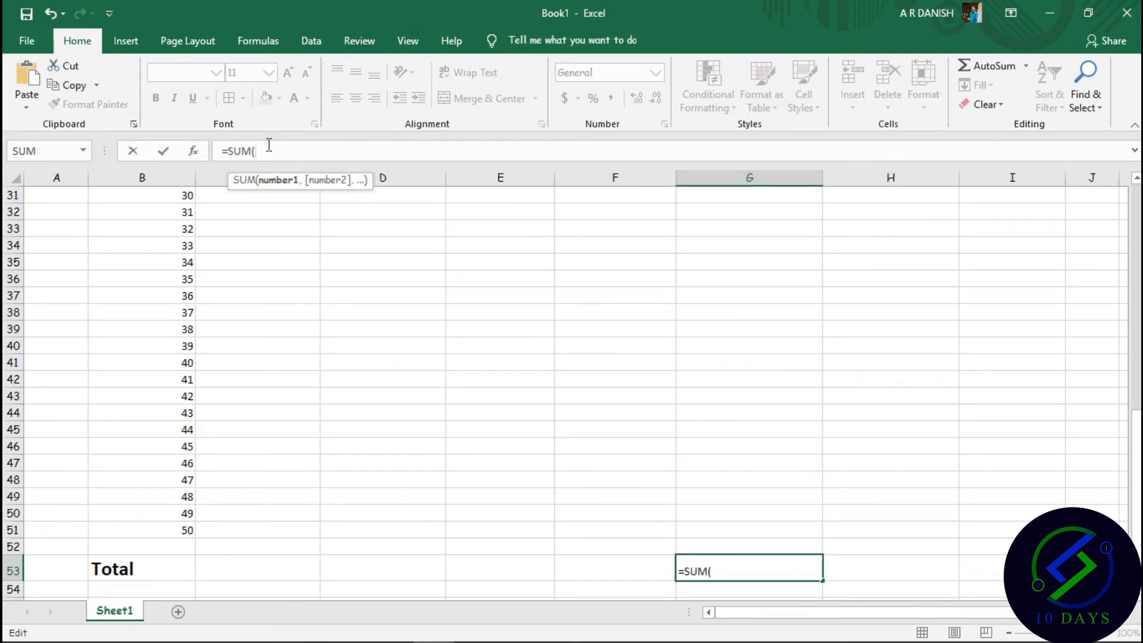
pyautogui.write(')')
pyautogui.press('Left')
pyautogui.write('G2:G51')
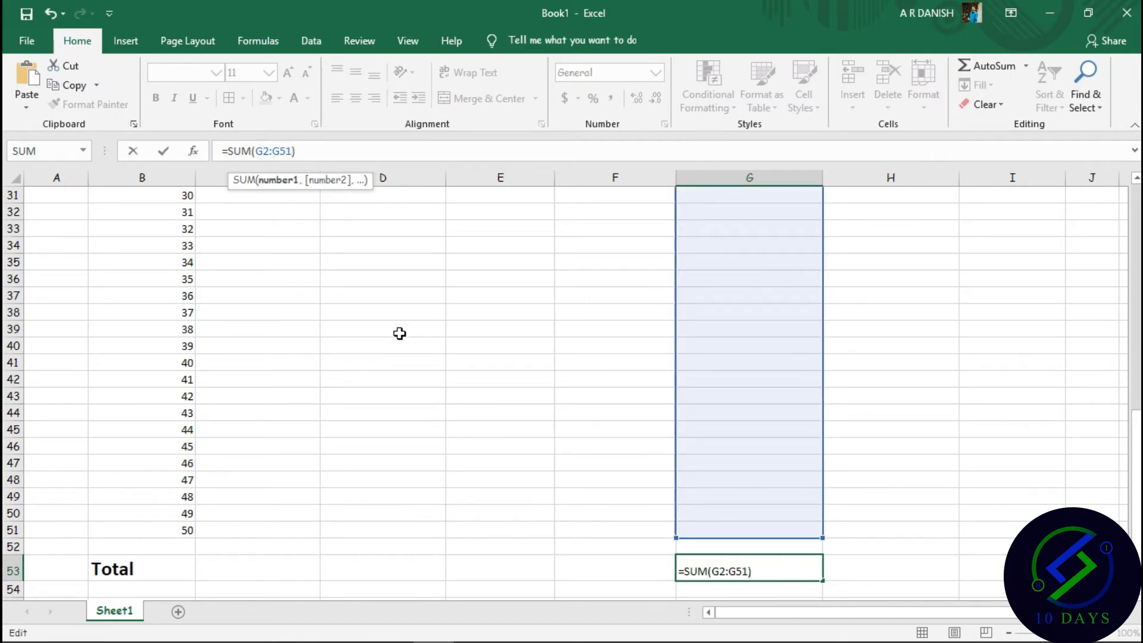
pyautogui.press('Return')
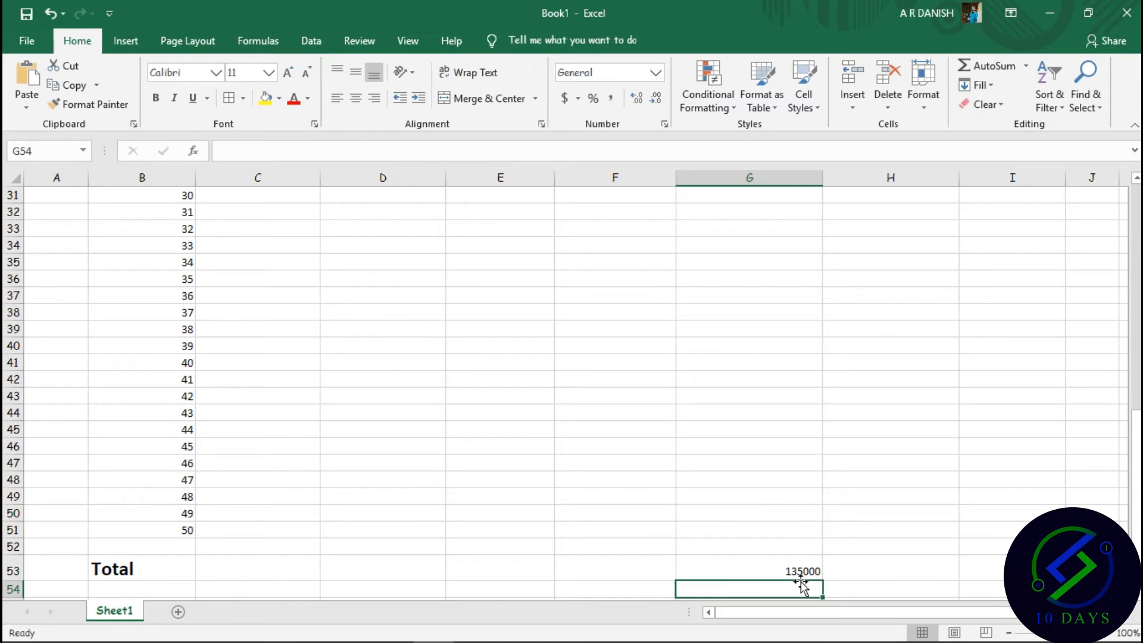
# Total the Remaining fee column in H53 with =SUM(H2:H51), giving 65000.
pyautogui.click(856, 566)
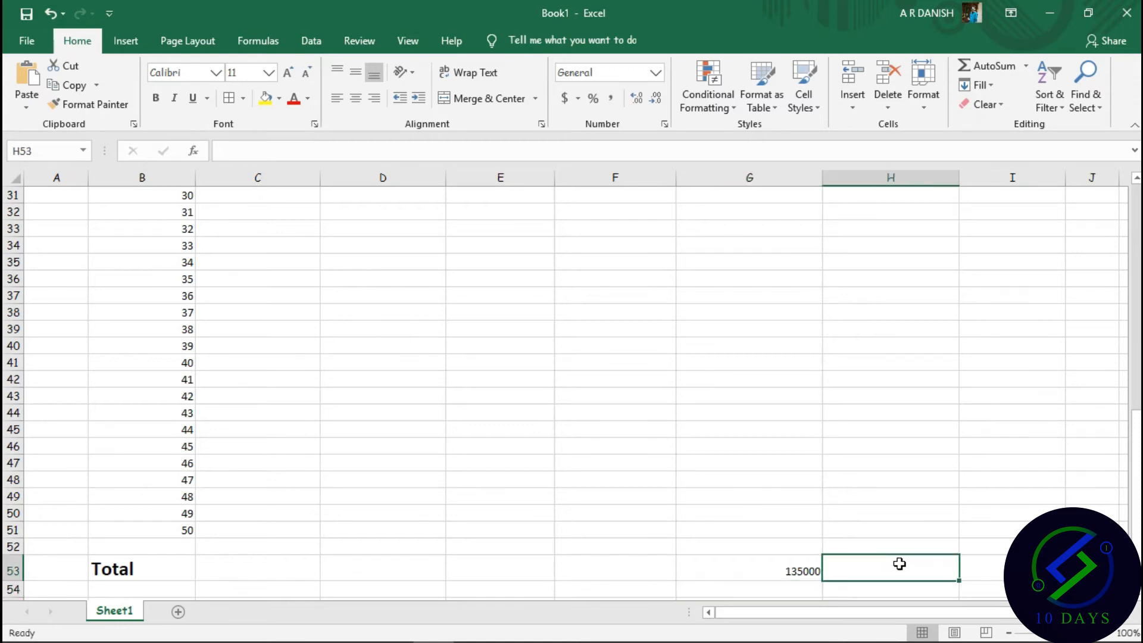
pyautogui.click(293, 156)
pyautogui.write('=')
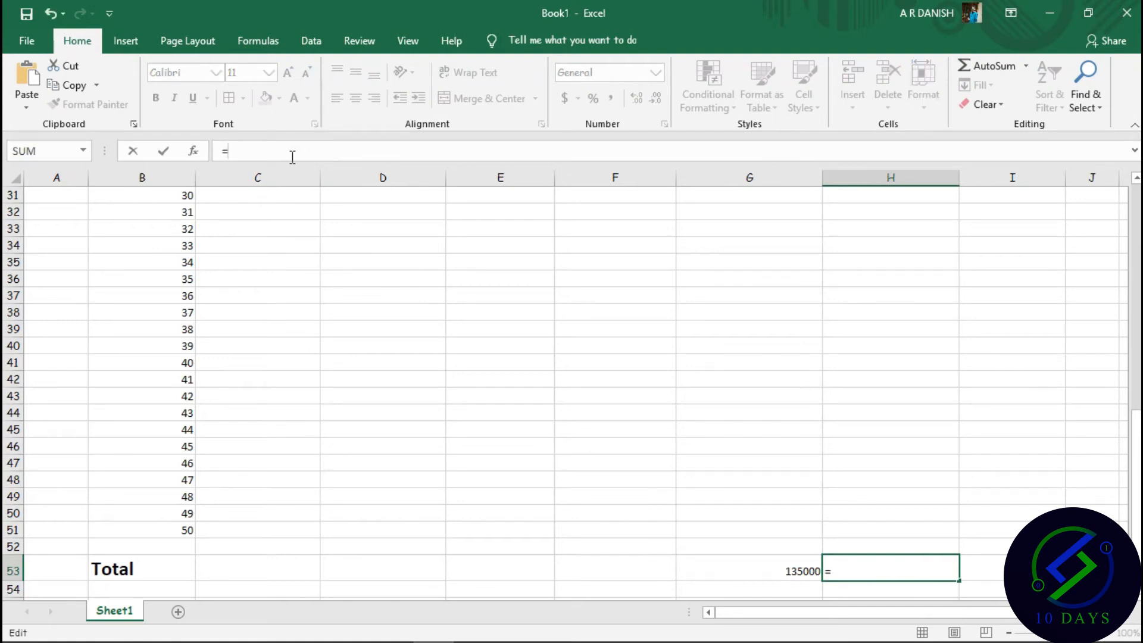
pyautogui.write('SUM()')
pyautogui.press('Left')
pyautogui.write('H@')
pyautogui.press('BackSpace')
pyautogui.write('2:H51')
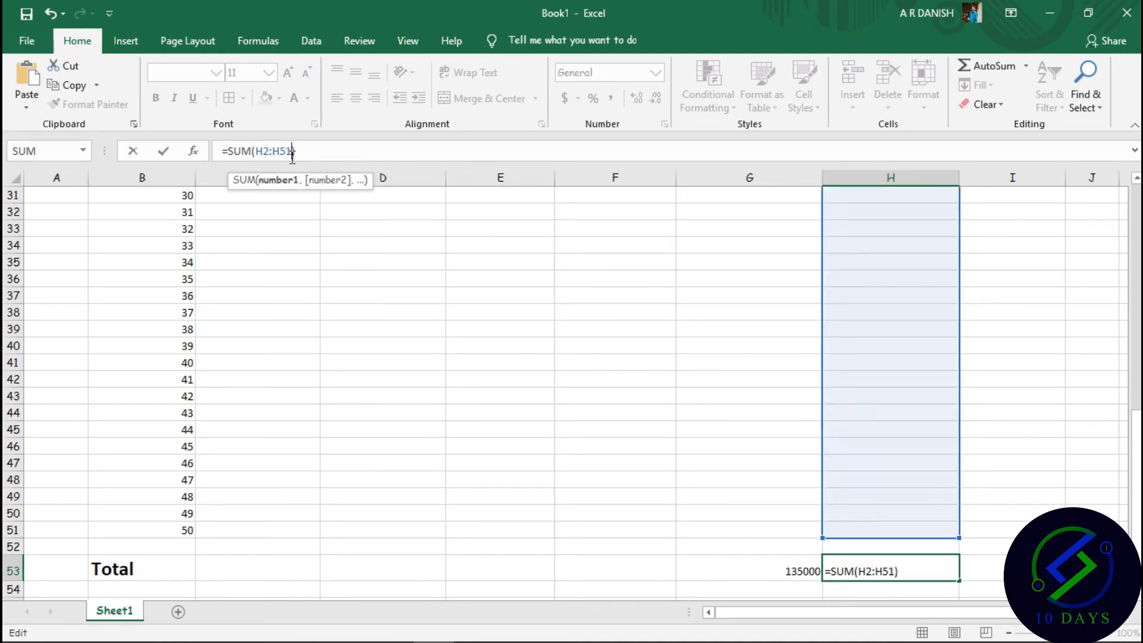
pyautogui.press('Return')
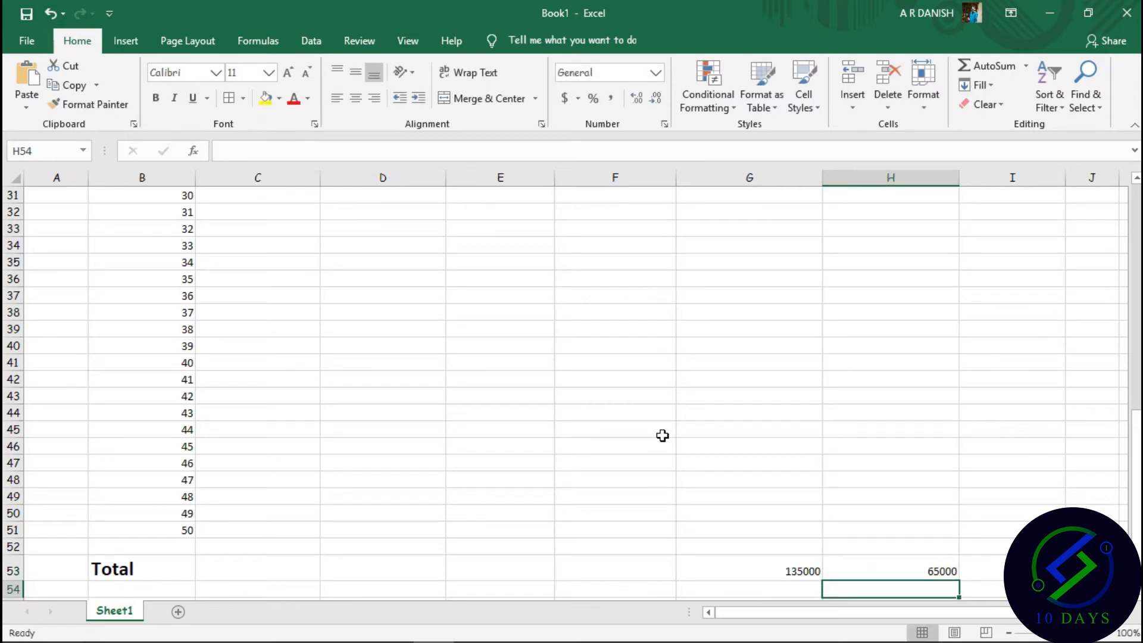
# Enter =SUM(I2:I51) in I53 to total the Total Fee column.
pyautogui.click(1004, 567)
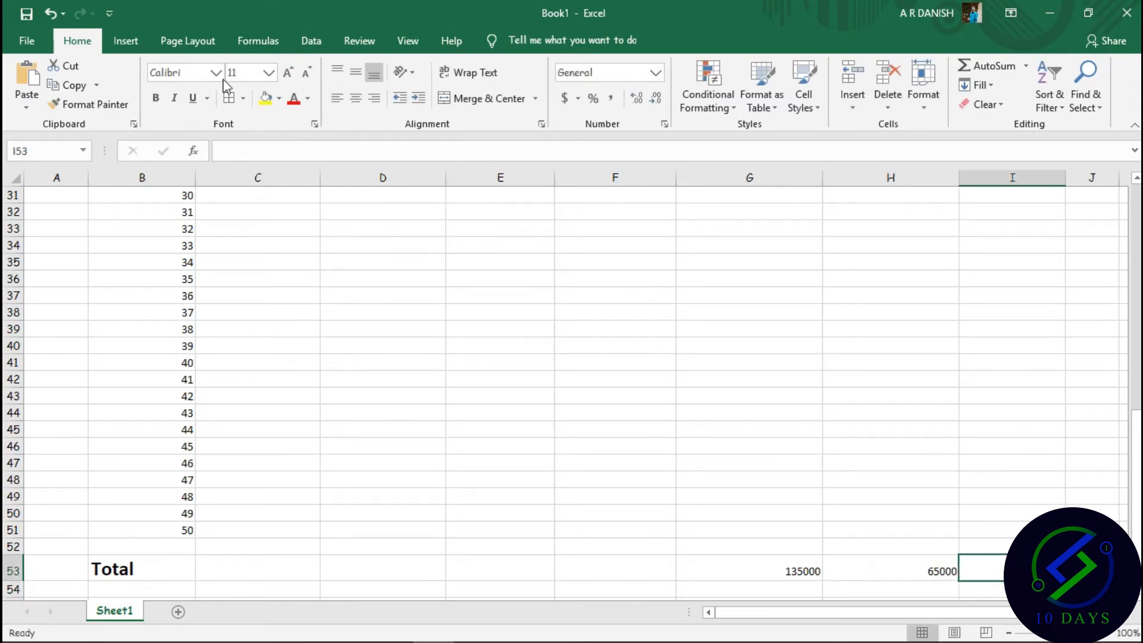
pyautogui.click(284, 158)
pyautogui.write('=I')
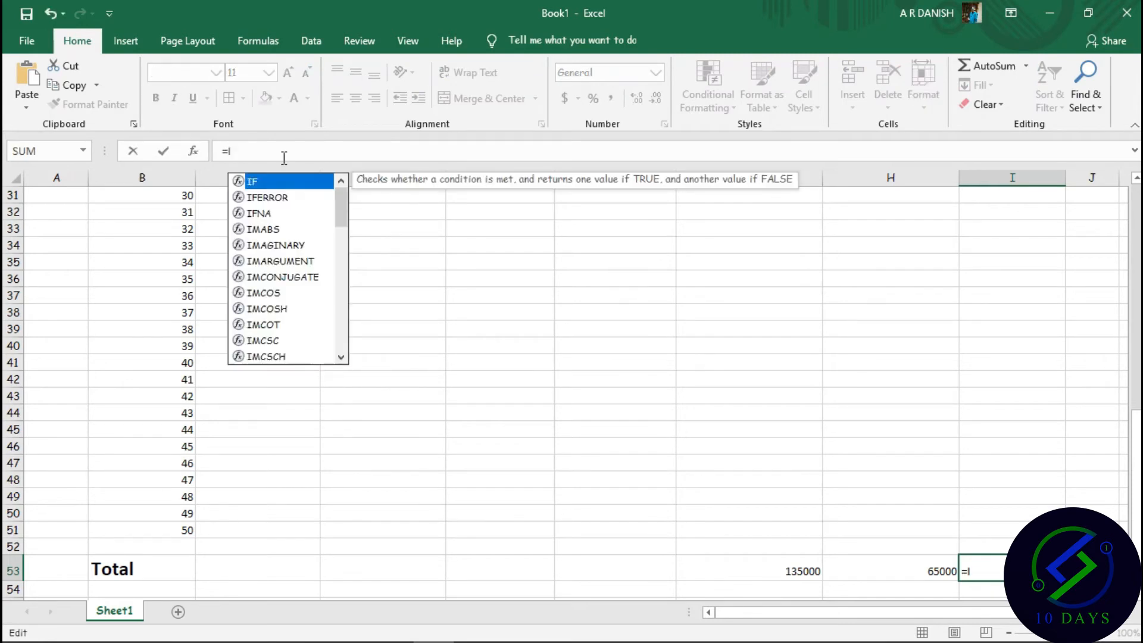
pyautogui.write('@')
pyautogui.press('BackSpace')
pyautogui.write('2:I5')
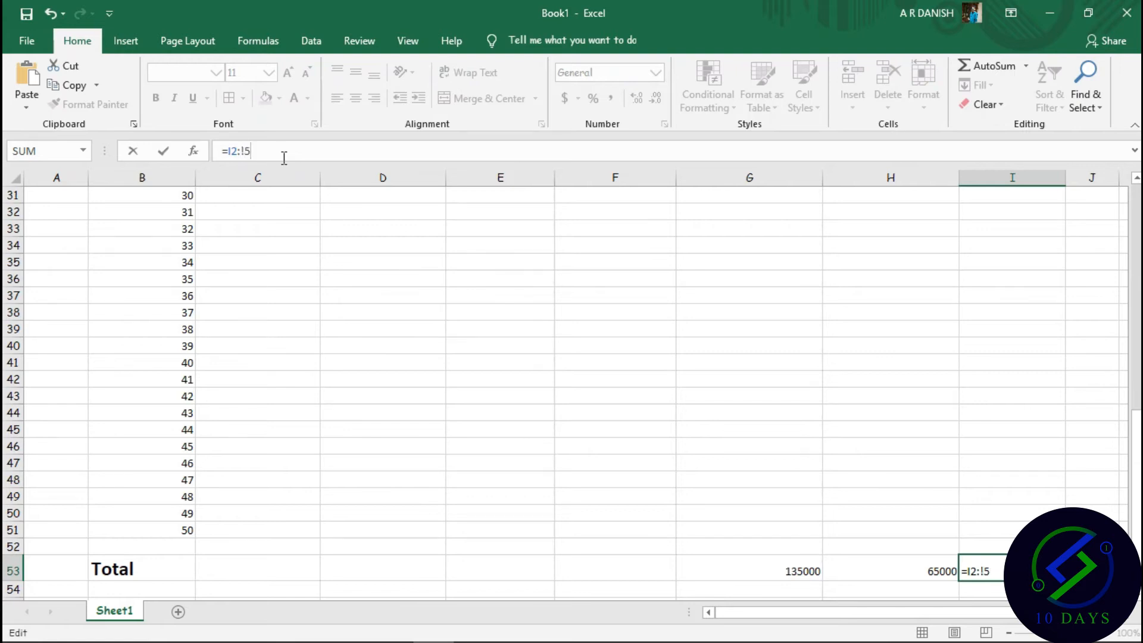
pyautogui.write('I')
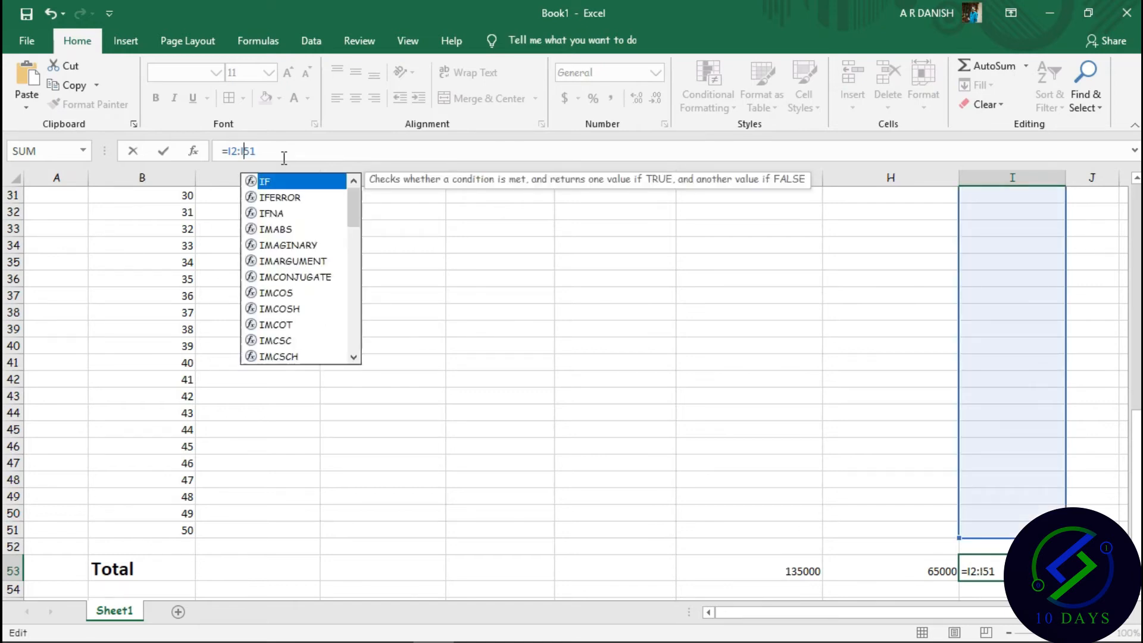
pyautogui.press('Left')
pyautogui.press('Left')
pyautogui.press('Left')
pyautogui.press('Left')
pyautogui.write('SUM(')
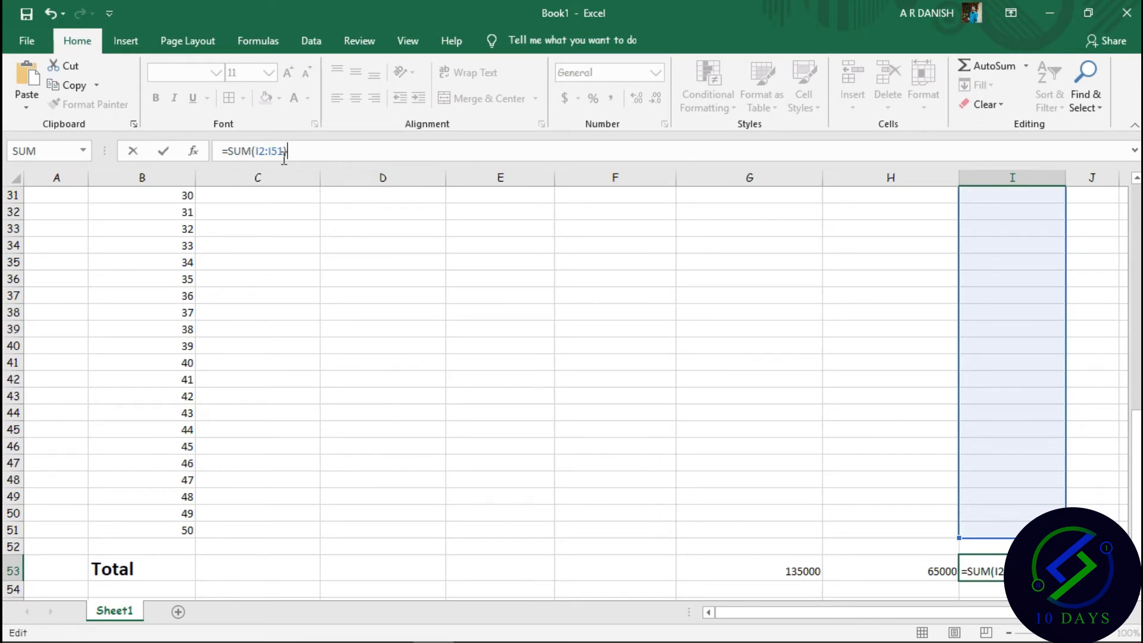
pyautogui.press('Return')
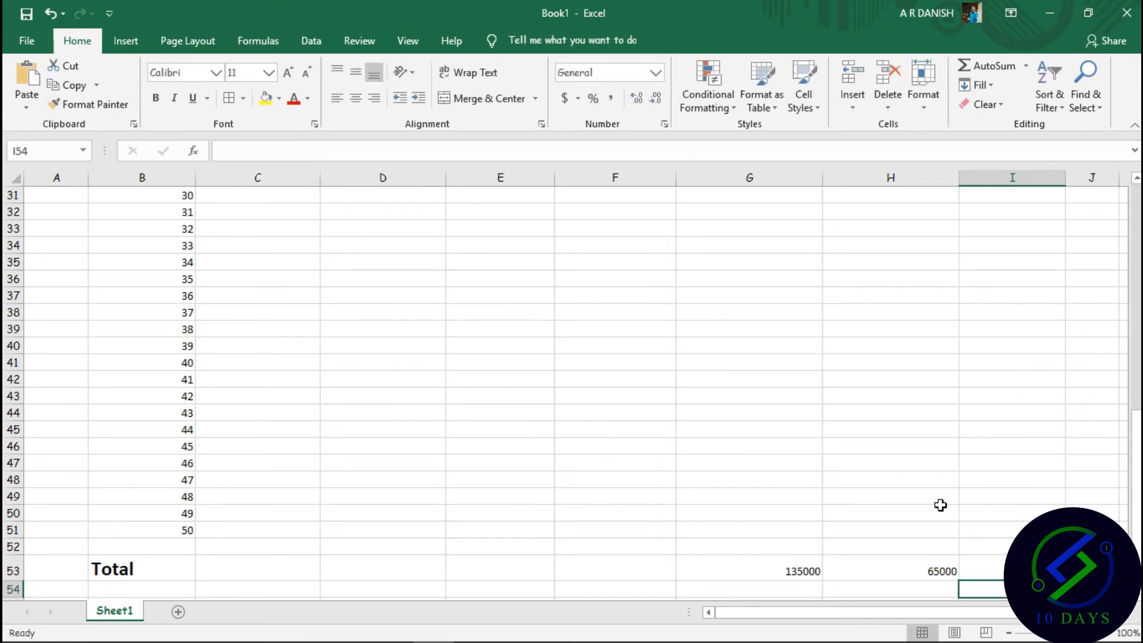
# Enter a test deposit of 100 in G51 to confirm the Deposit Fee total updates.
pyautogui.doubleClick(782, 532)
pyautogui.write('100')
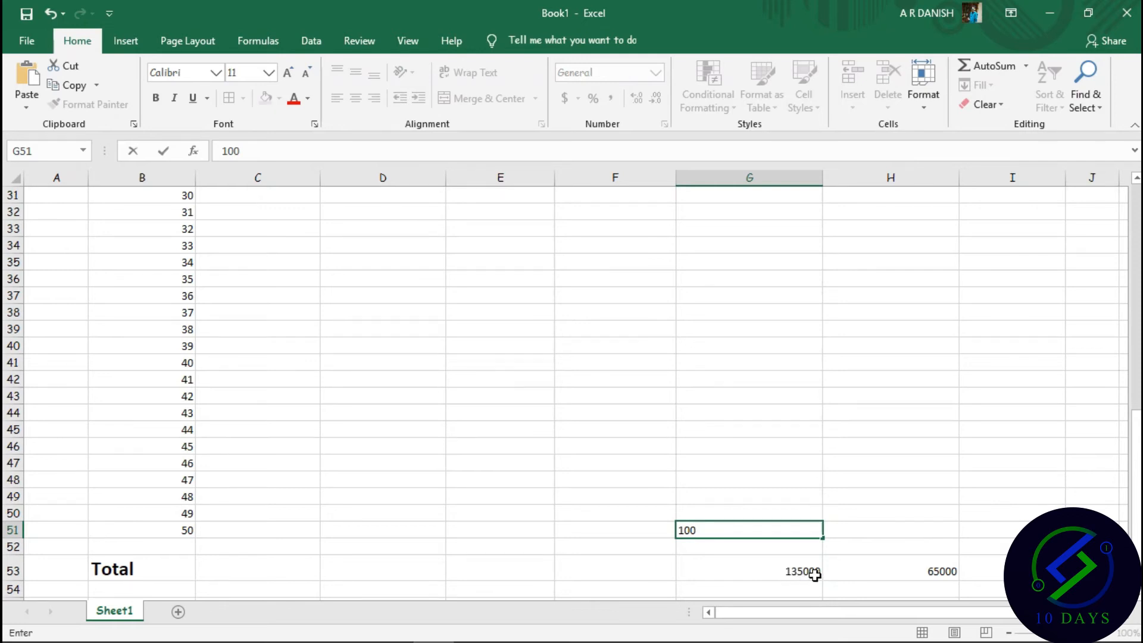
pyautogui.press('Return')
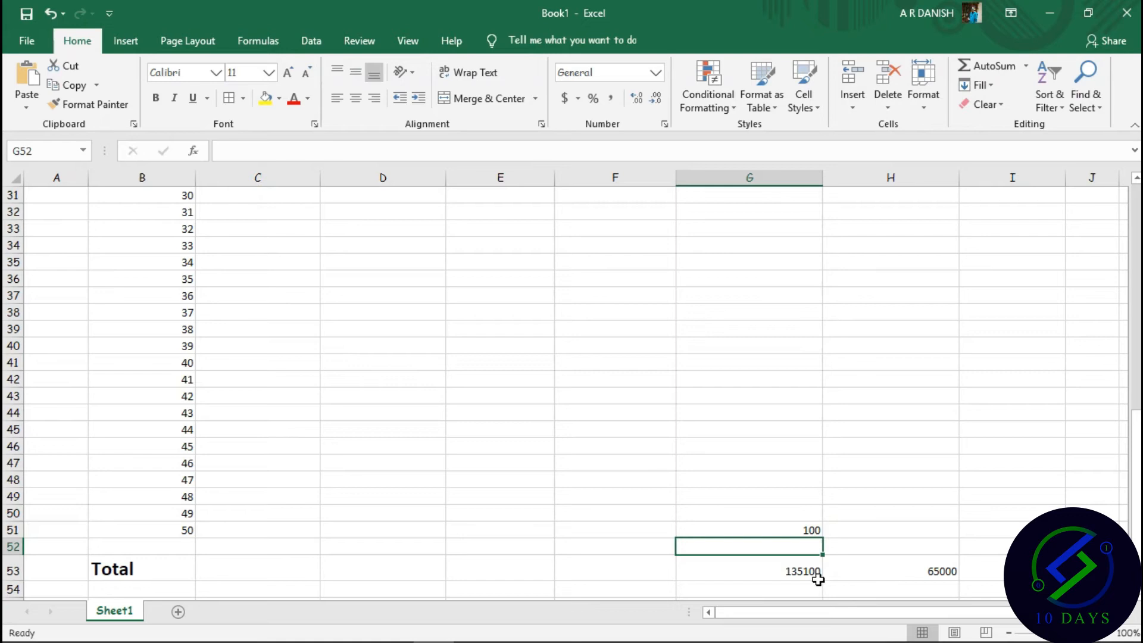
pyautogui.click(803, 531)
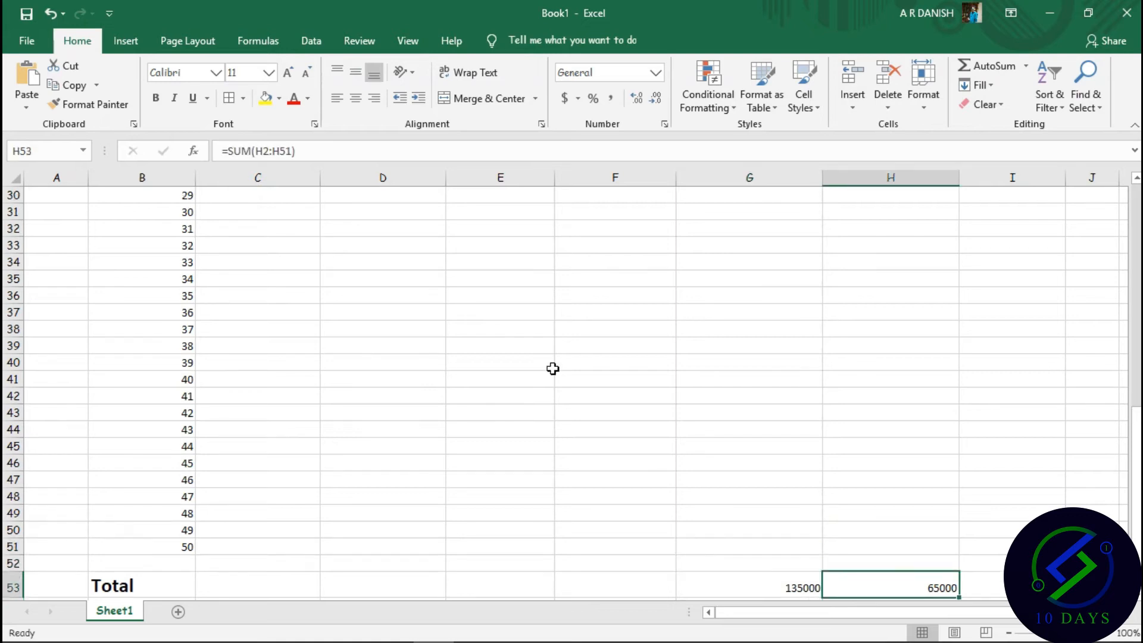
# Select C7 and bring up the workbook's save prompt with Ctrl+S.
pyautogui.scroll(10, 531, 256)
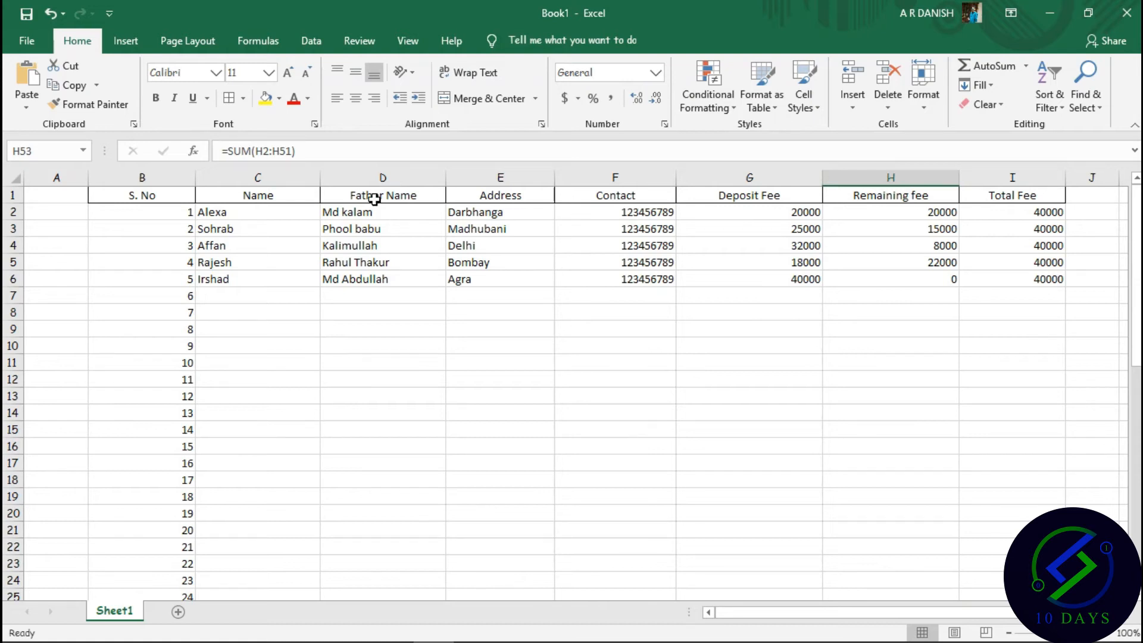
pyautogui.click(247, 293)
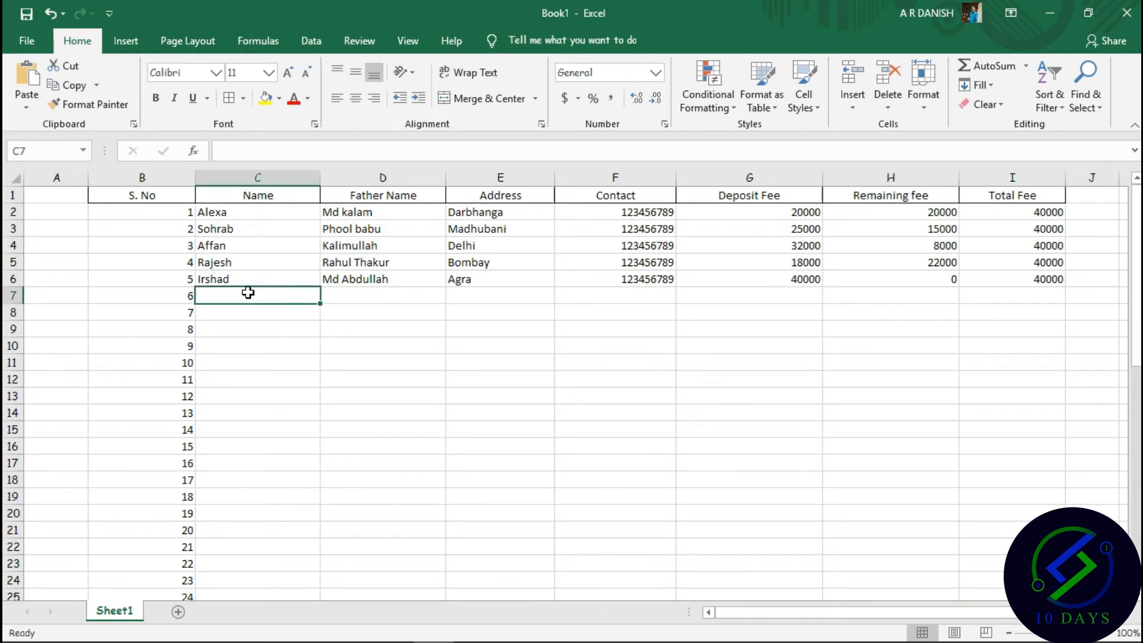
pyautogui.hotkey('ctrl', 's')
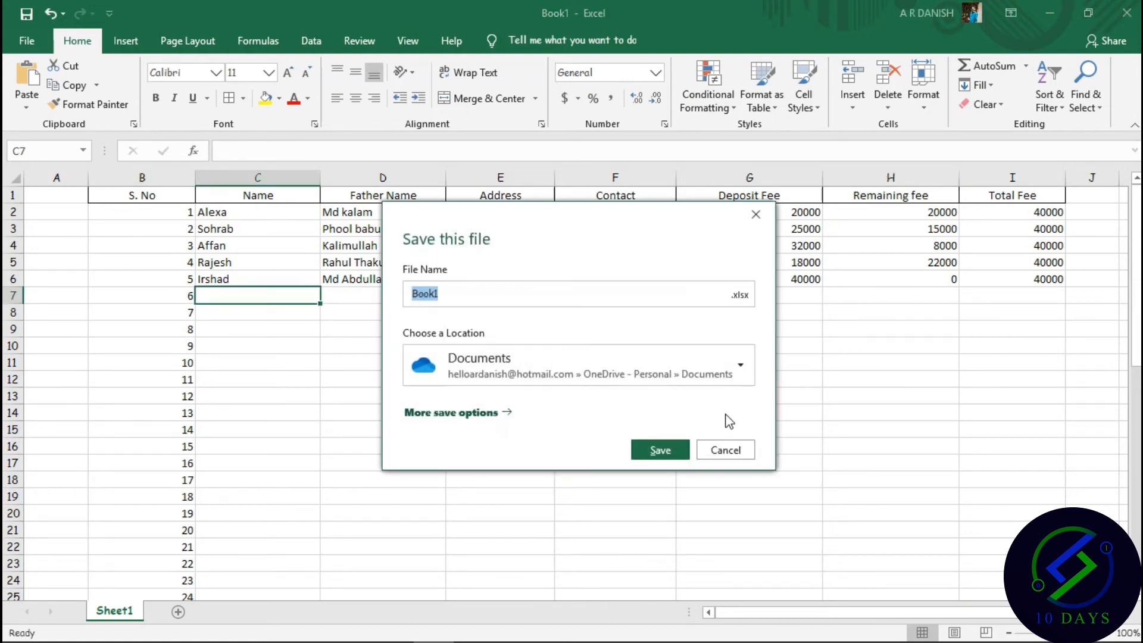
# Save the workbook via Save As to the Desktop as 'Student fee management'.
pyautogui.click(726, 450)
pyautogui.click(27, 41)
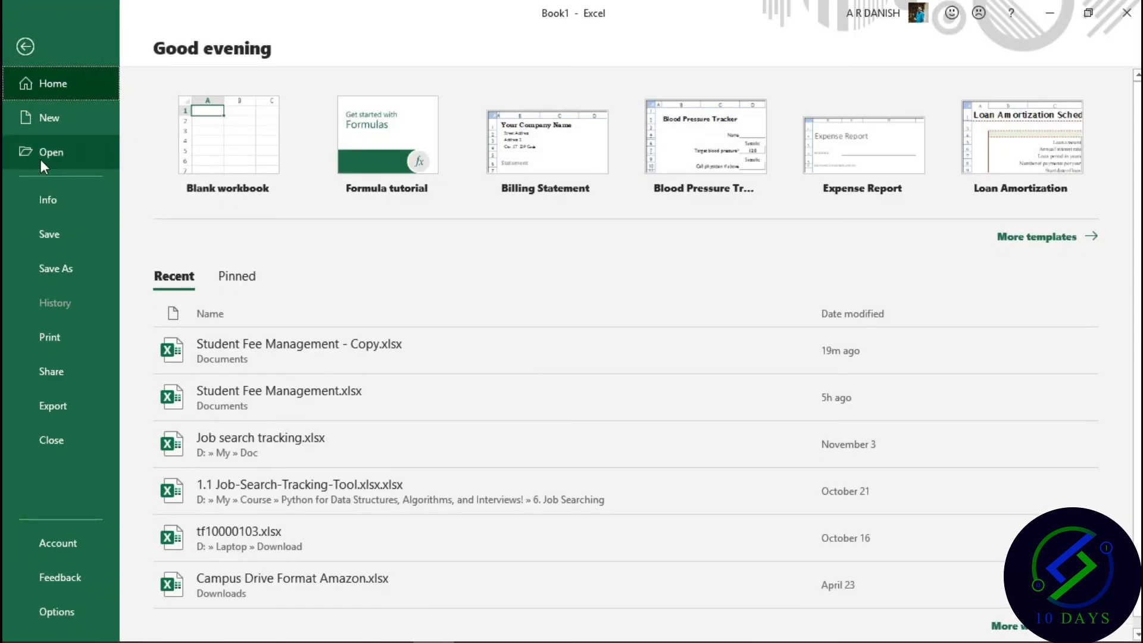
pyautogui.click(77, 276)
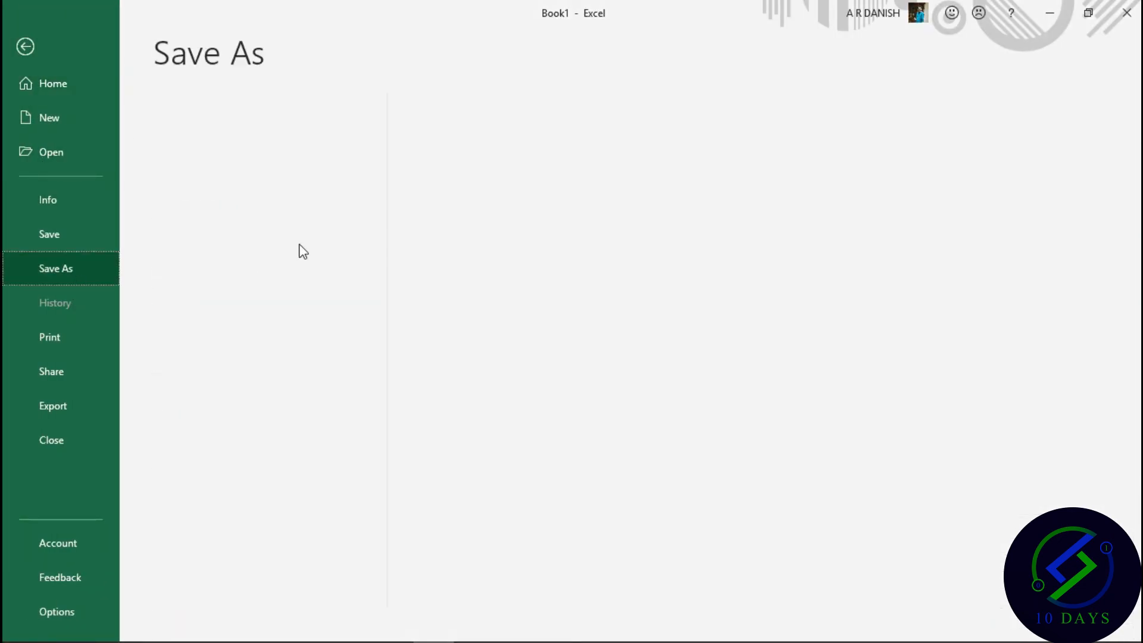
pyautogui.click(217, 309)
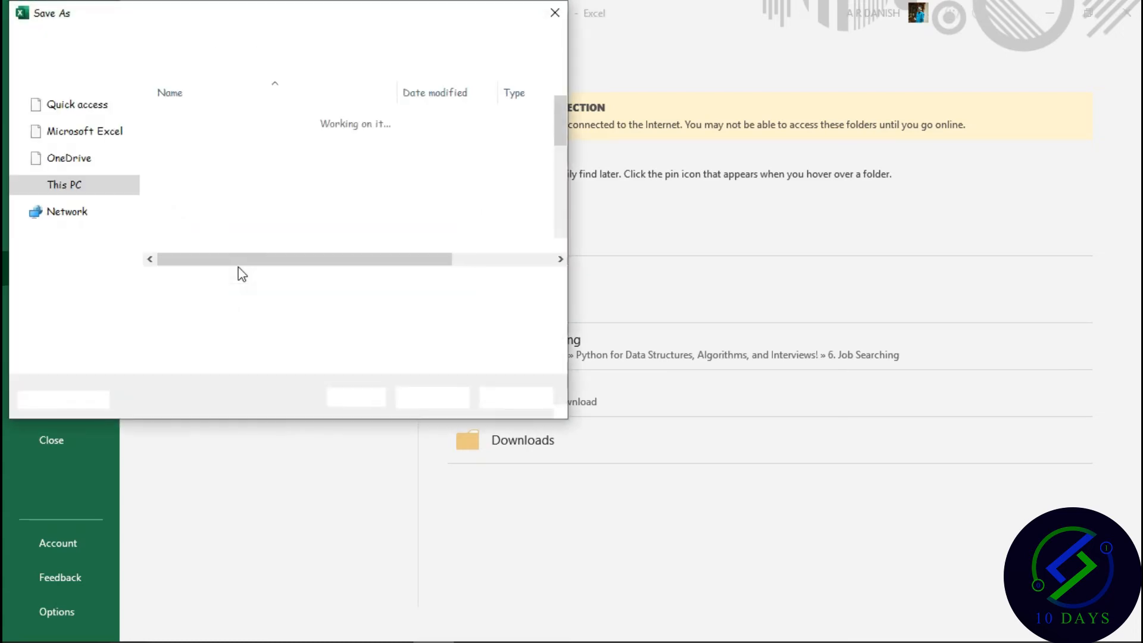
pyautogui.click(136, 158)
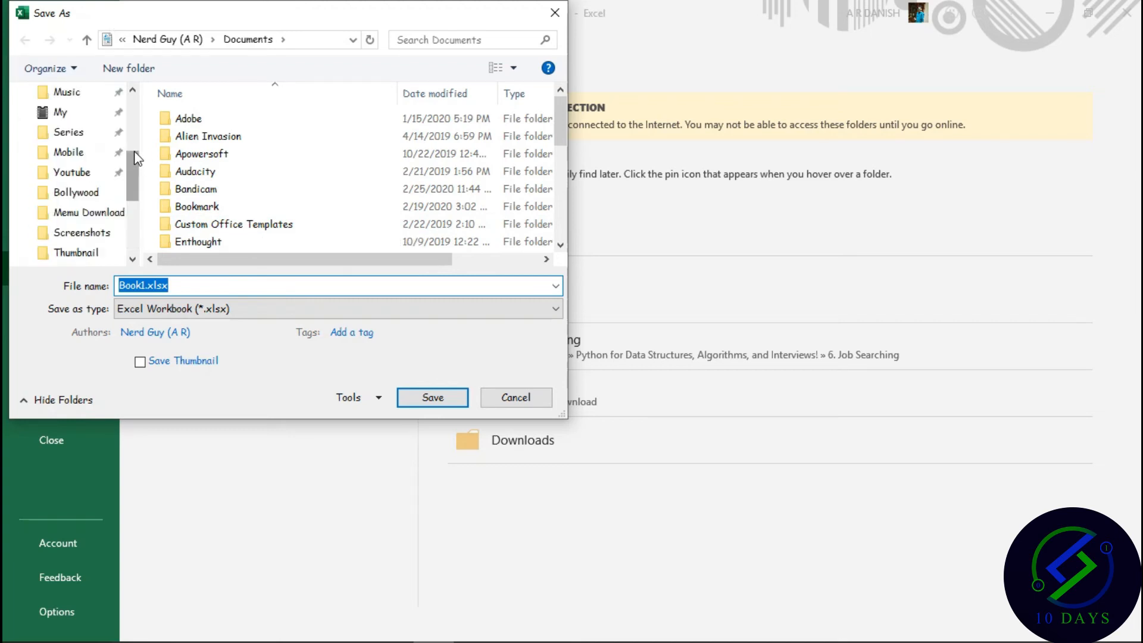
pyautogui.scroll(5, 136, 159)
pyautogui.click(67, 126)
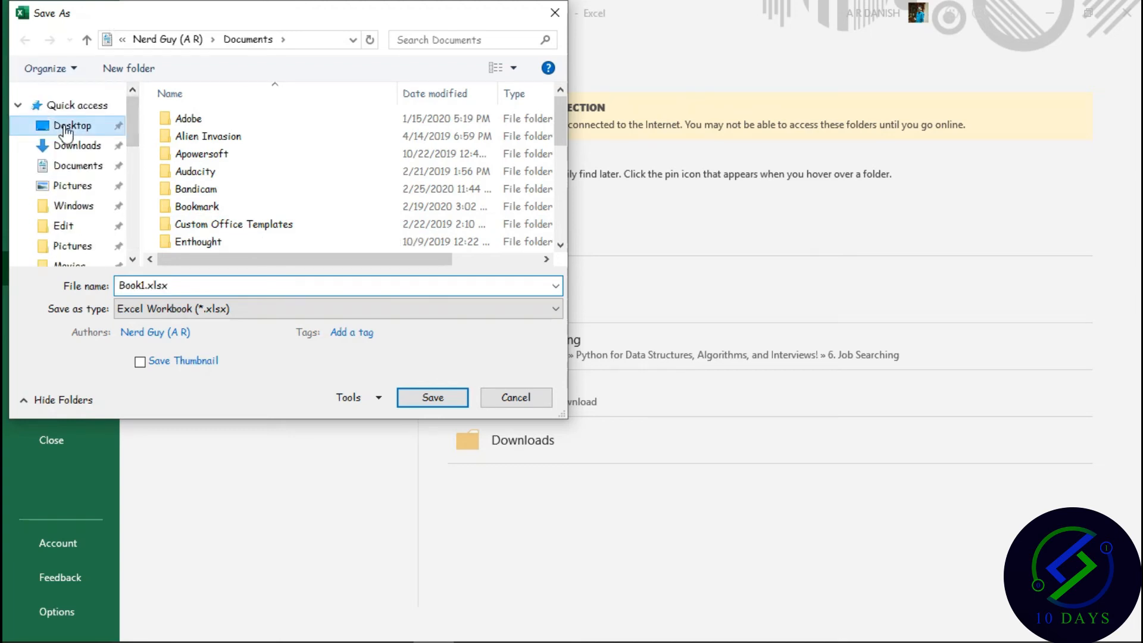
pyautogui.click(226, 284)
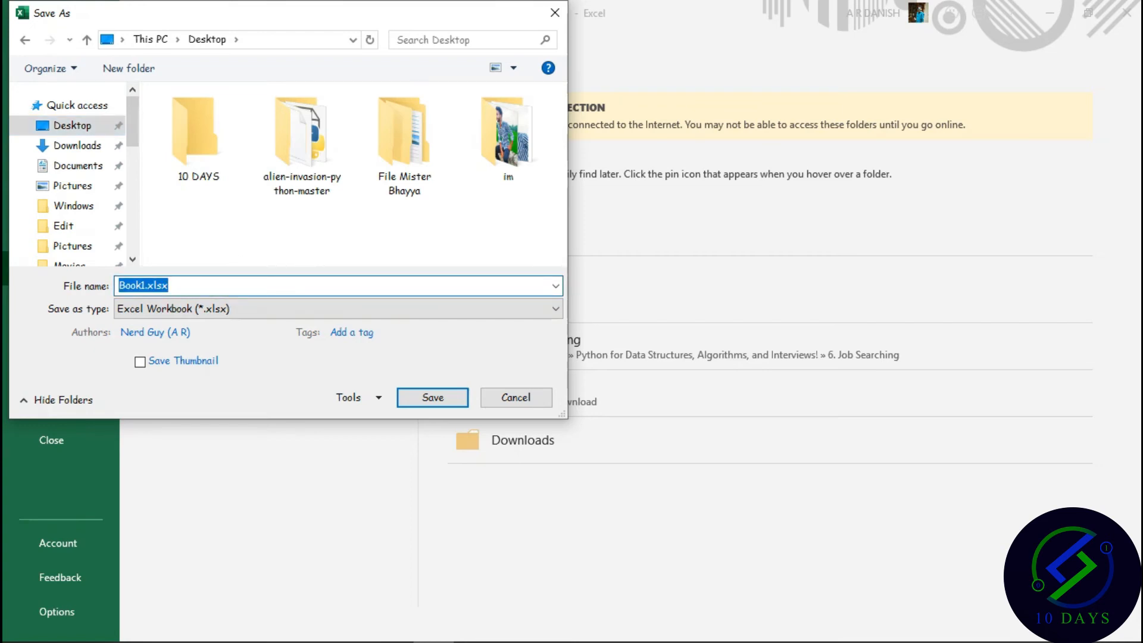
pyautogui.write('St uden')
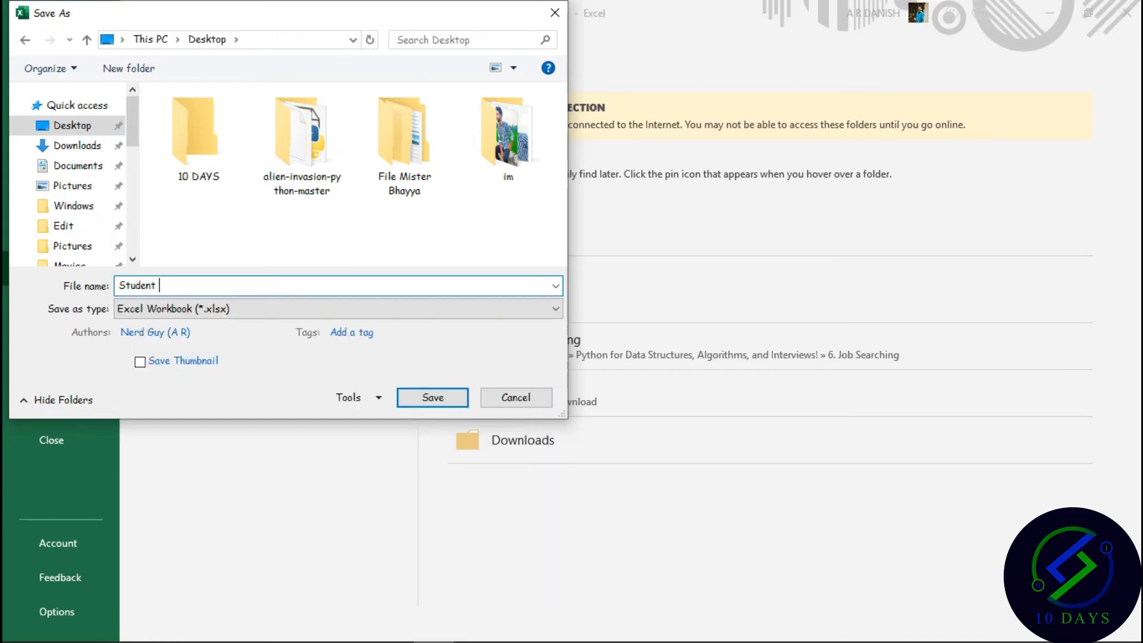
pyautogui.write('t fee management')
pyautogui.press('Return')
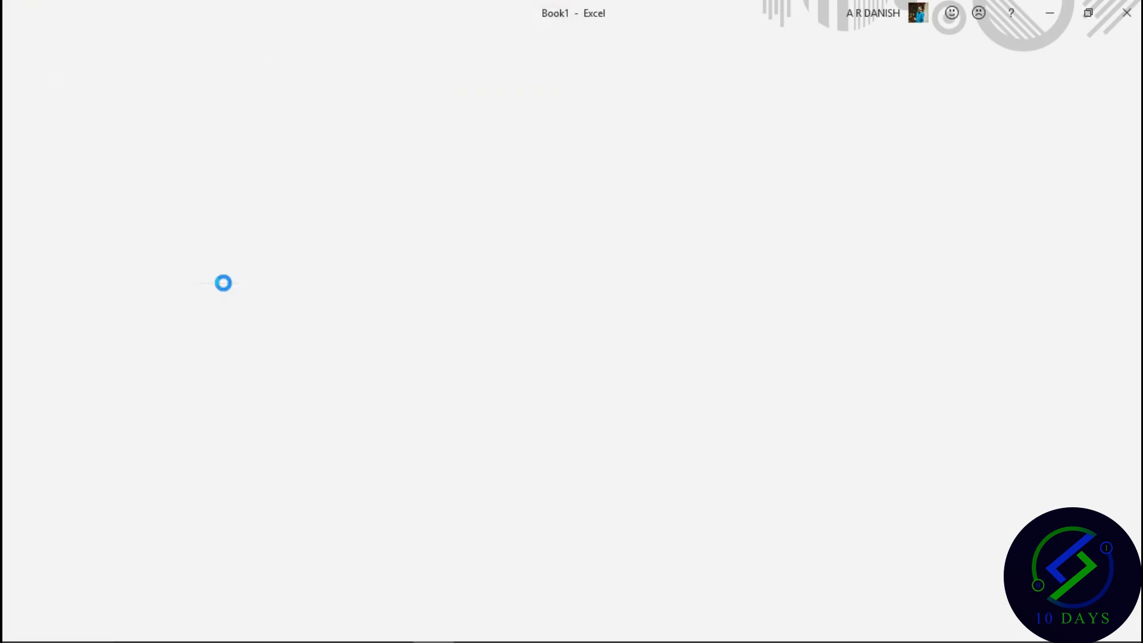
pyautogui.scroll(-16, 392, 405)
pyautogui.scroll(16, 391, 404)
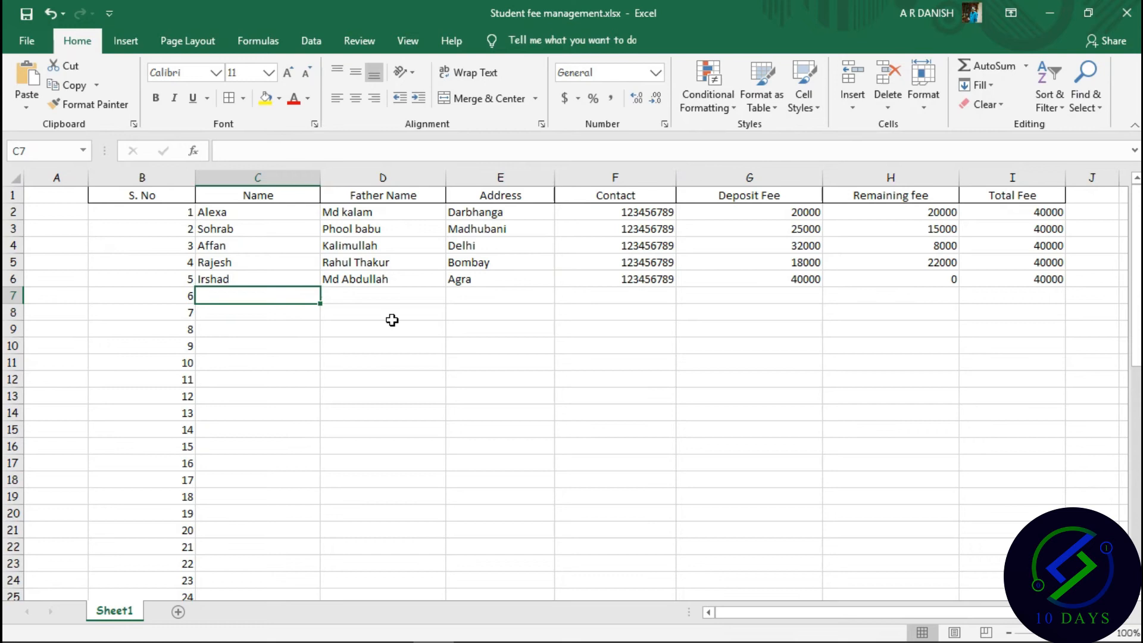
pyautogui.click(552, 311)
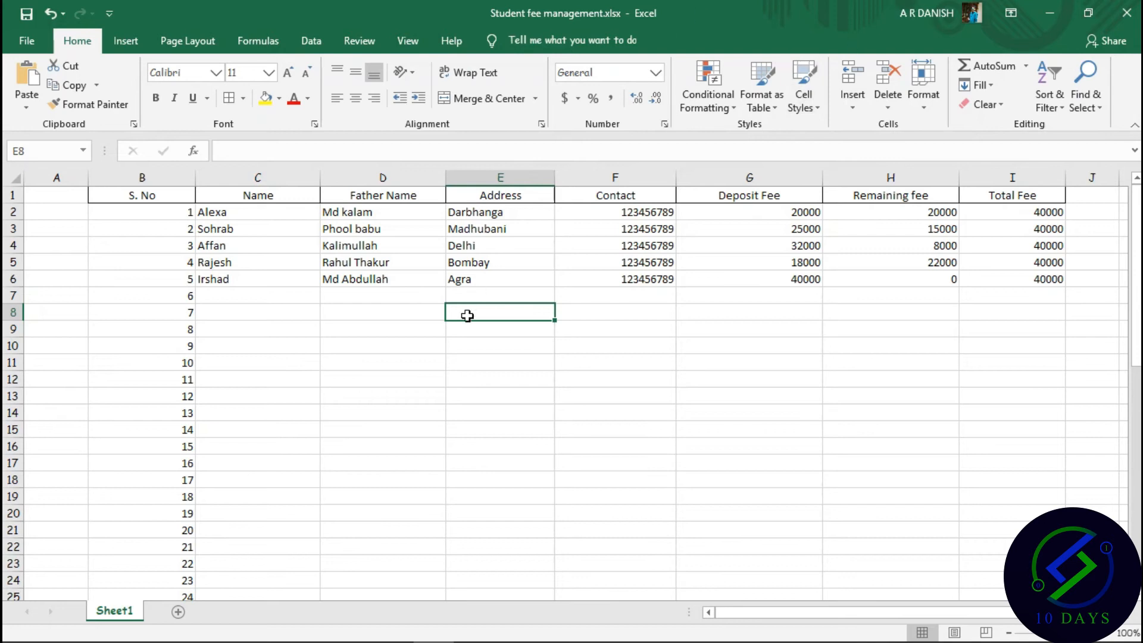
pyautogui.click(473, 284)
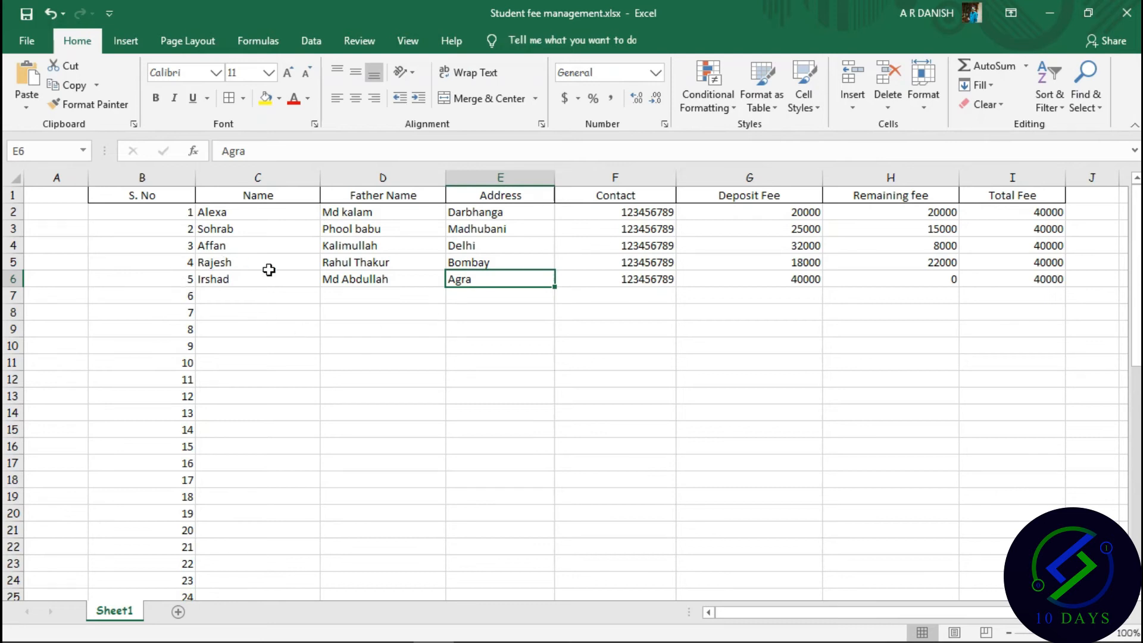
pyautogui.click(401, 399)
pyautogui.scroll(-19, 402, 407)
pyautogui.scroll(-20, 401, 399)
pyautogui.scroll(20, 401, 401)
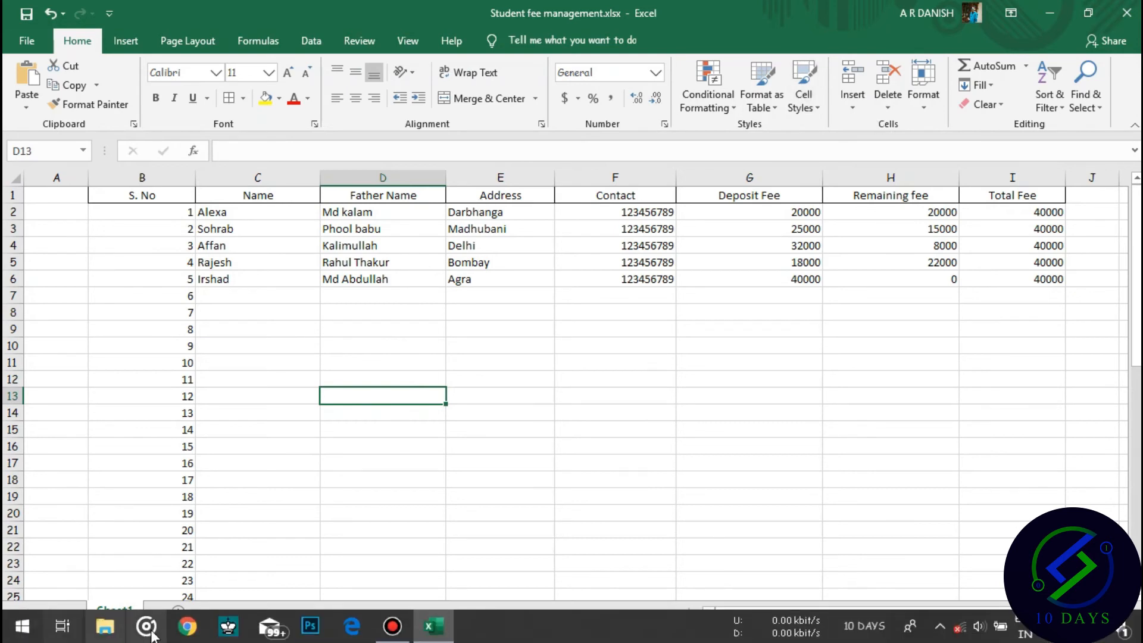
# In Chrome, search for Google Sheets and go to the personal Sheets home page.
pyautogui.click(181, 636)
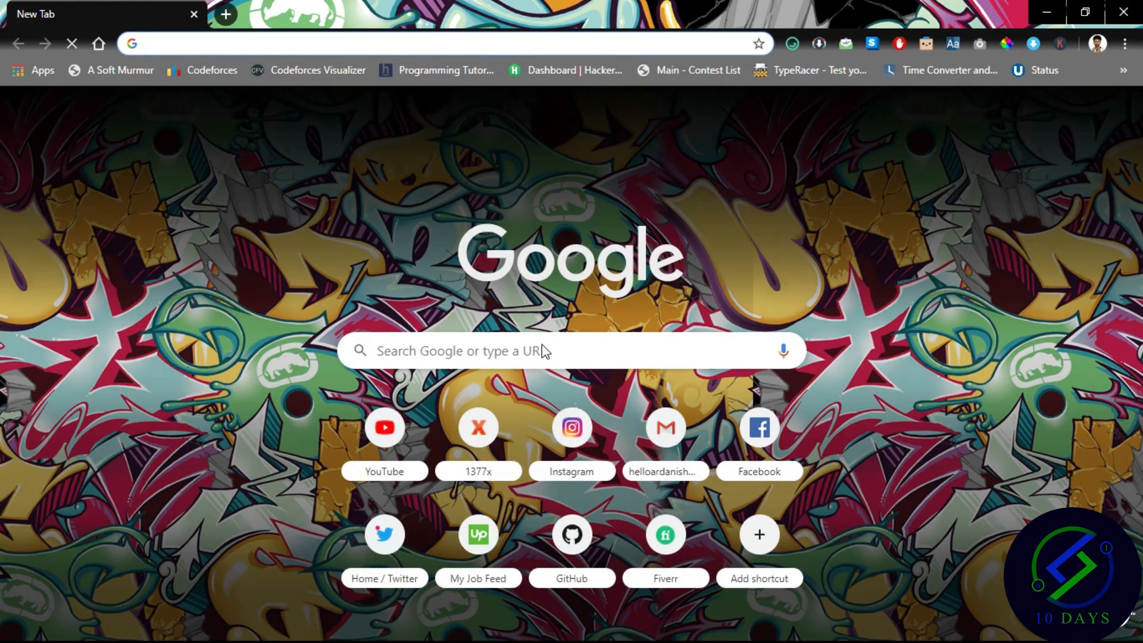
pyautogui.write('google ')
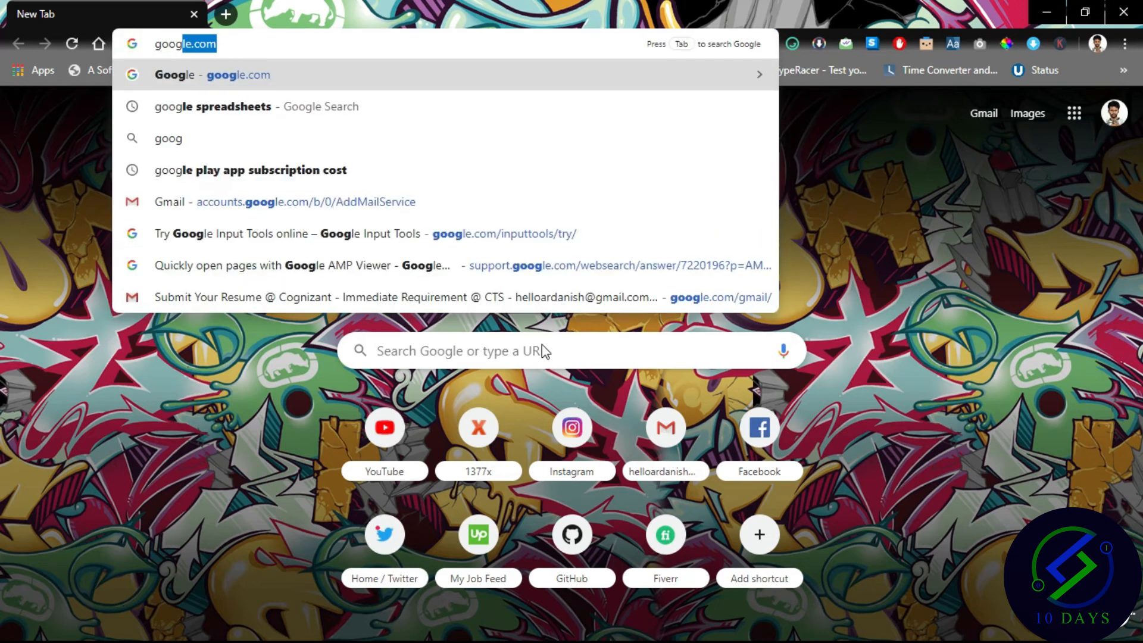
pyautogui.write('s')
pyautogui.press('Return')
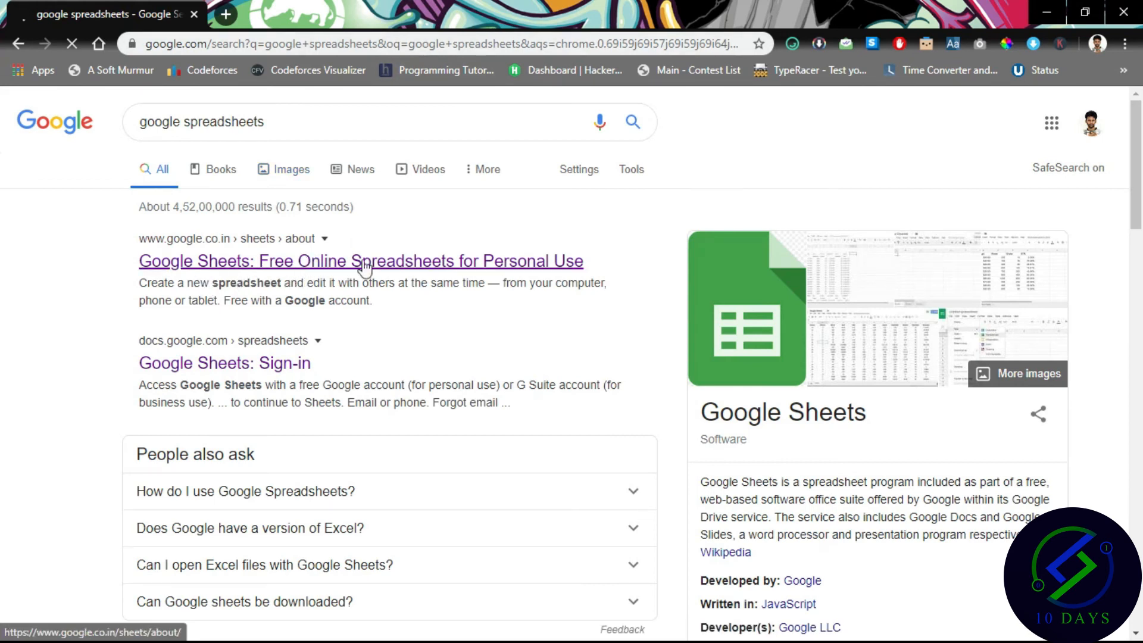
pyautogui.click(421, 261)
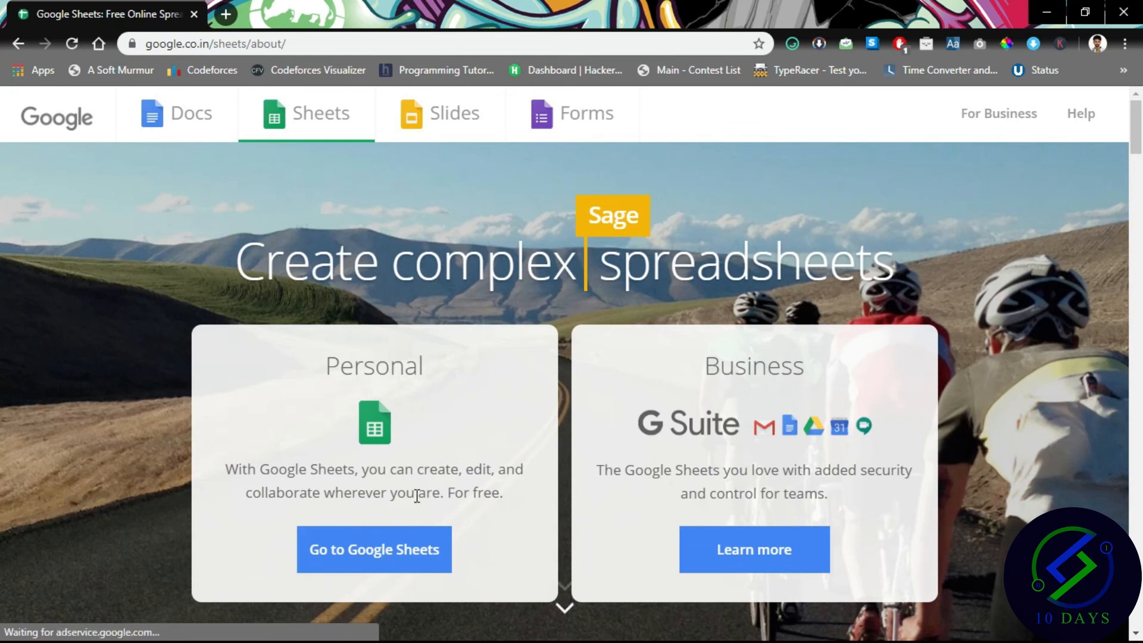
pyautogui.click(398, 563)
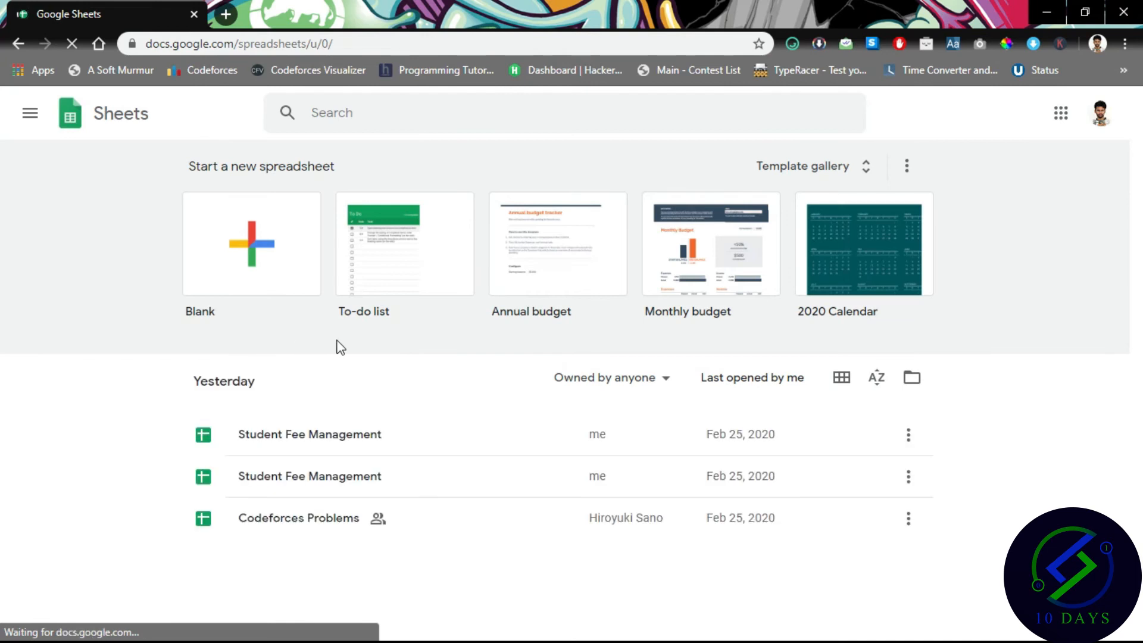
# Browse the spreadsheet template gallery, then return to the Sheets home page.
pyautogui.click(225, 256)
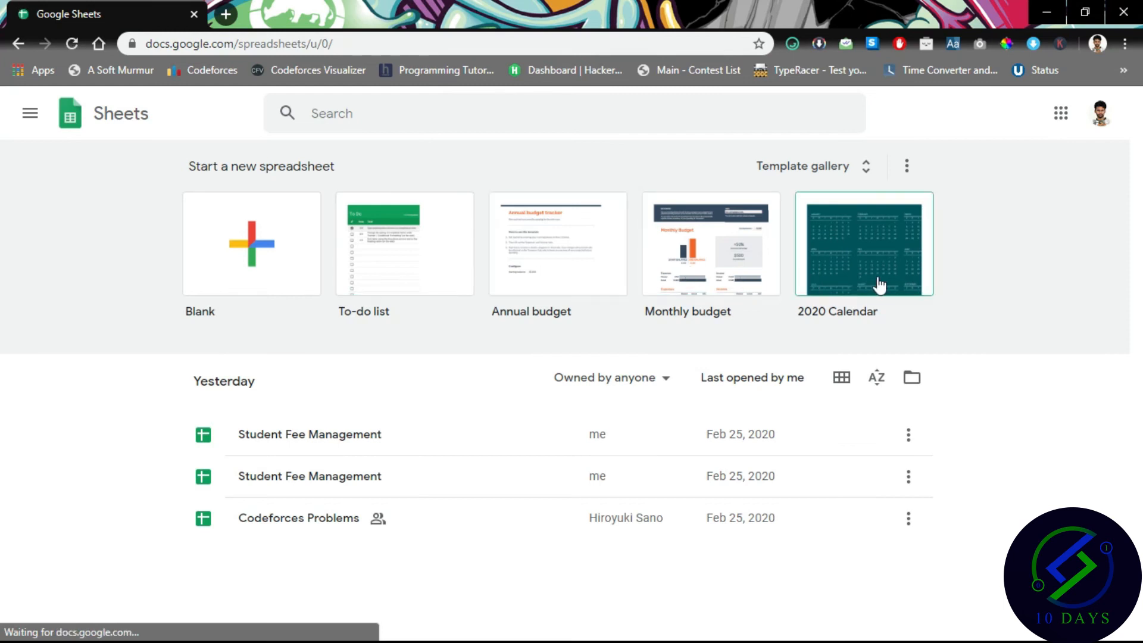
pyautogui.click(833, 169)
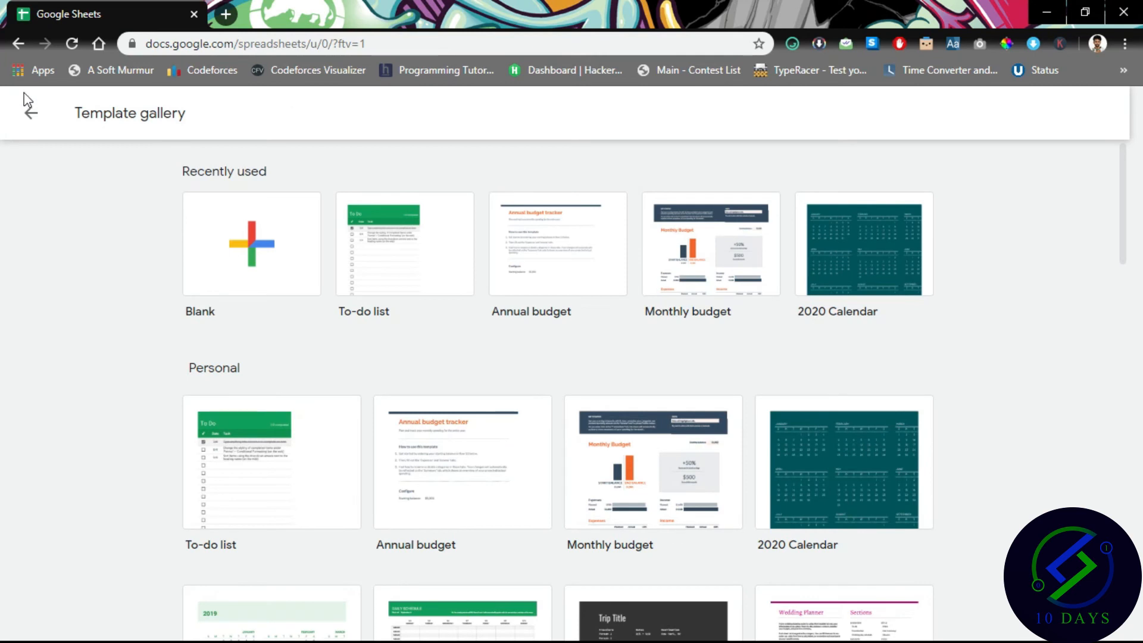
pyautogui.click(30, 111)
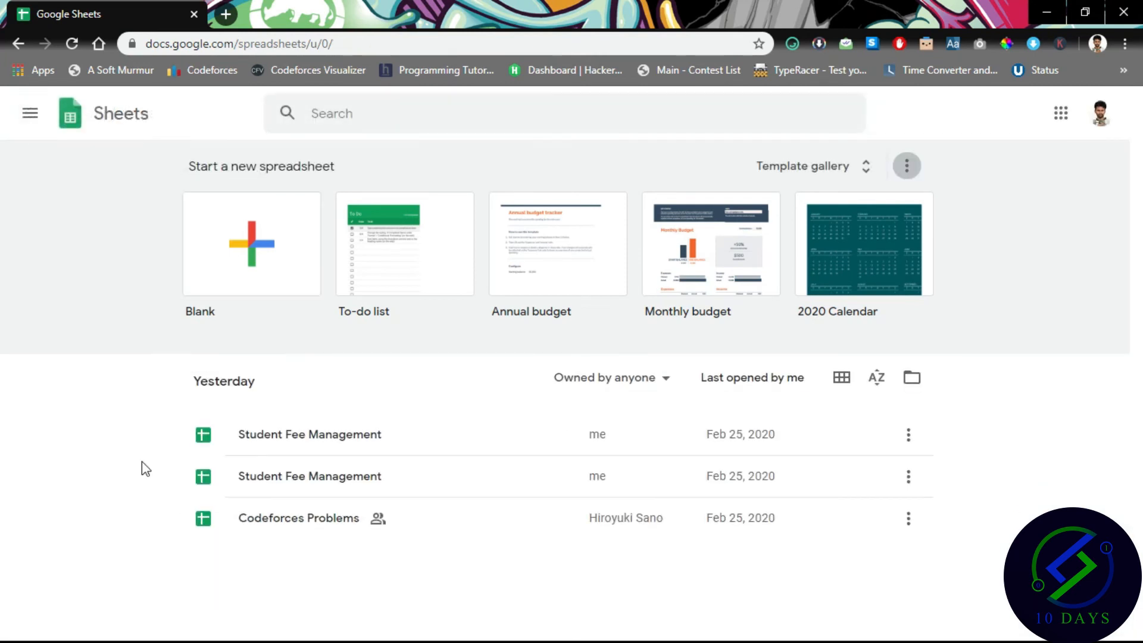
# Upload Student fee management.xlsx from the Desktop through the file picker.
pyautogui.click(912, 378)
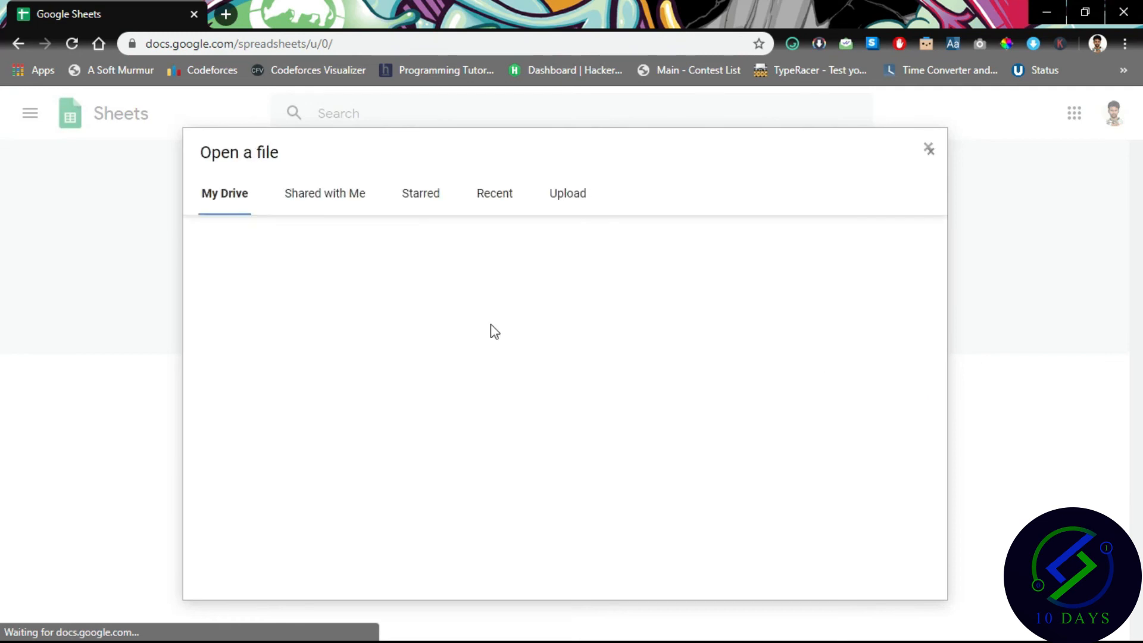
pyautogui.click(569, 192)
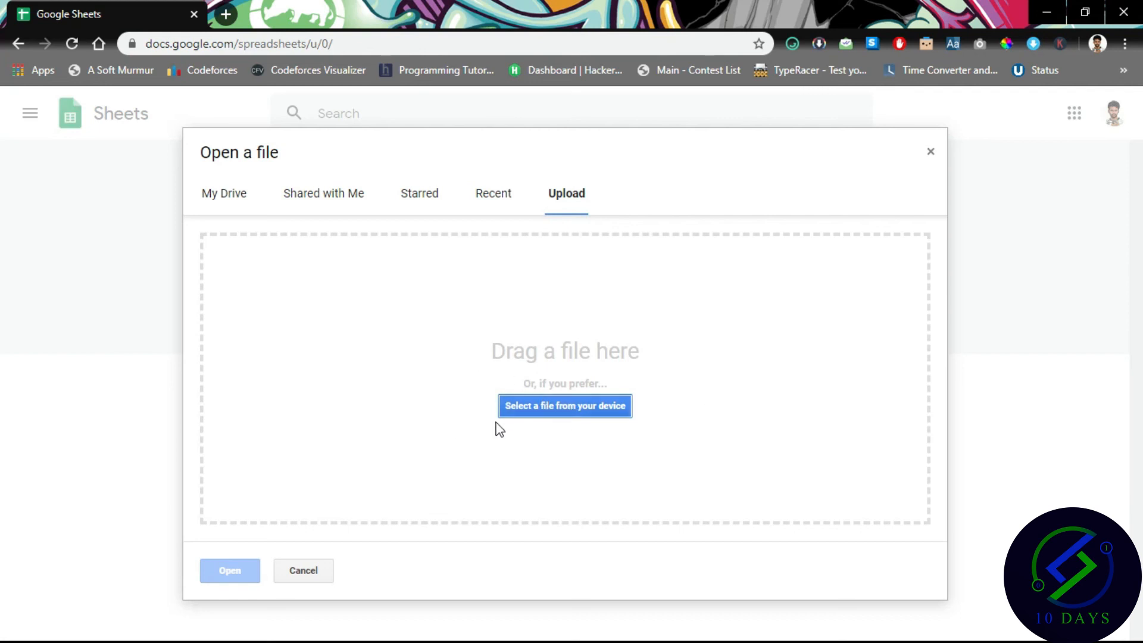
pyautogui.click(585, 407)
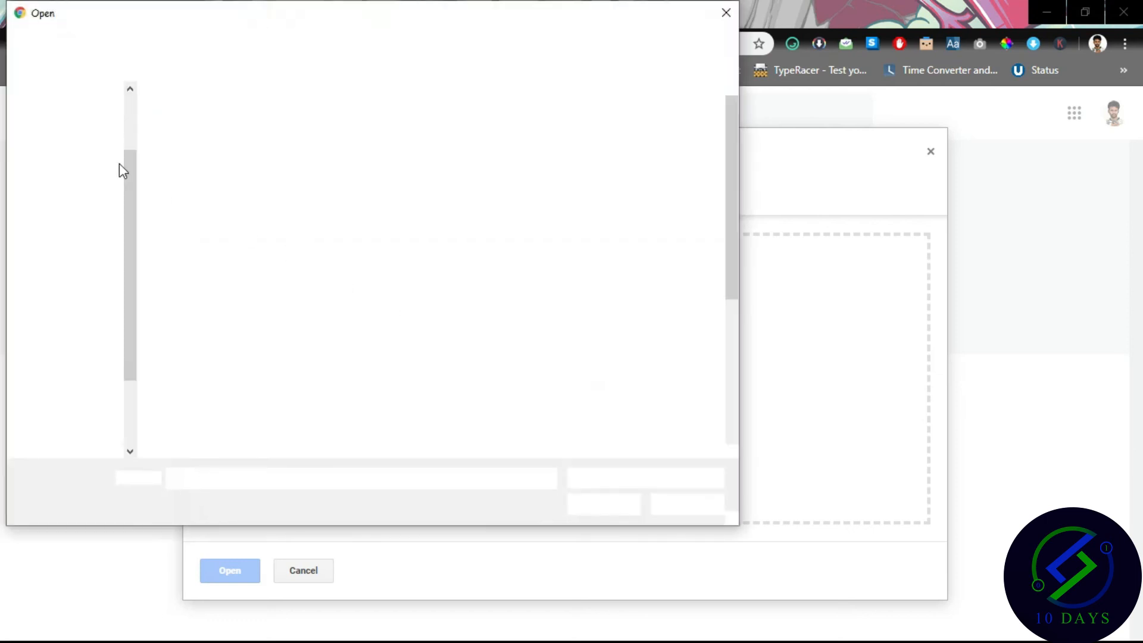
pyautogui.scroll(3, 126, 128)
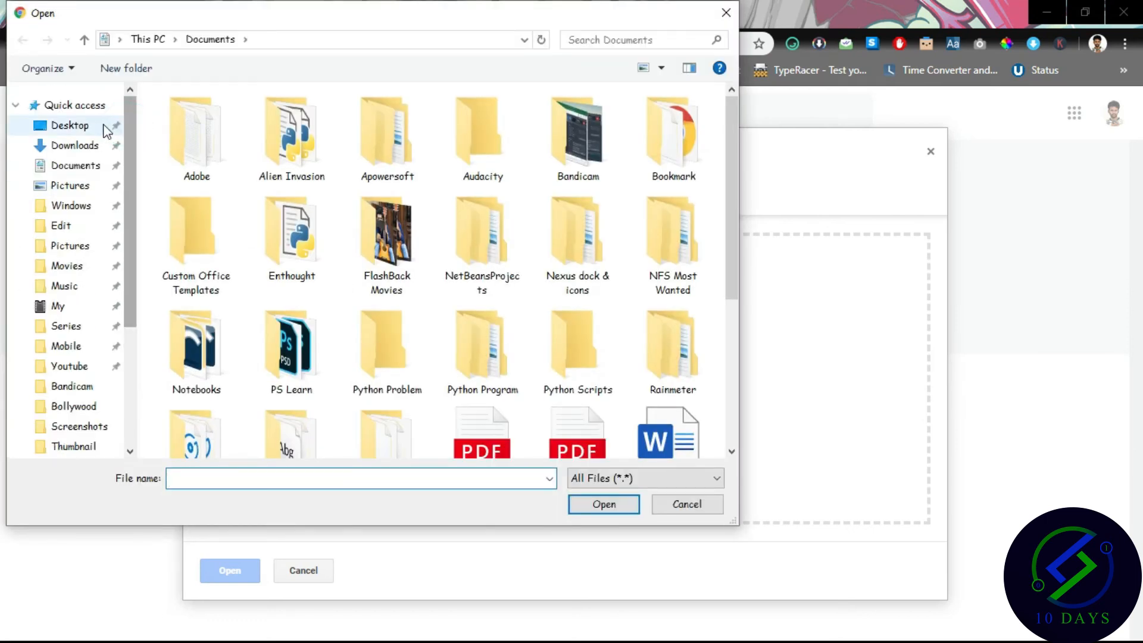
pyautogui.click(76, 125)
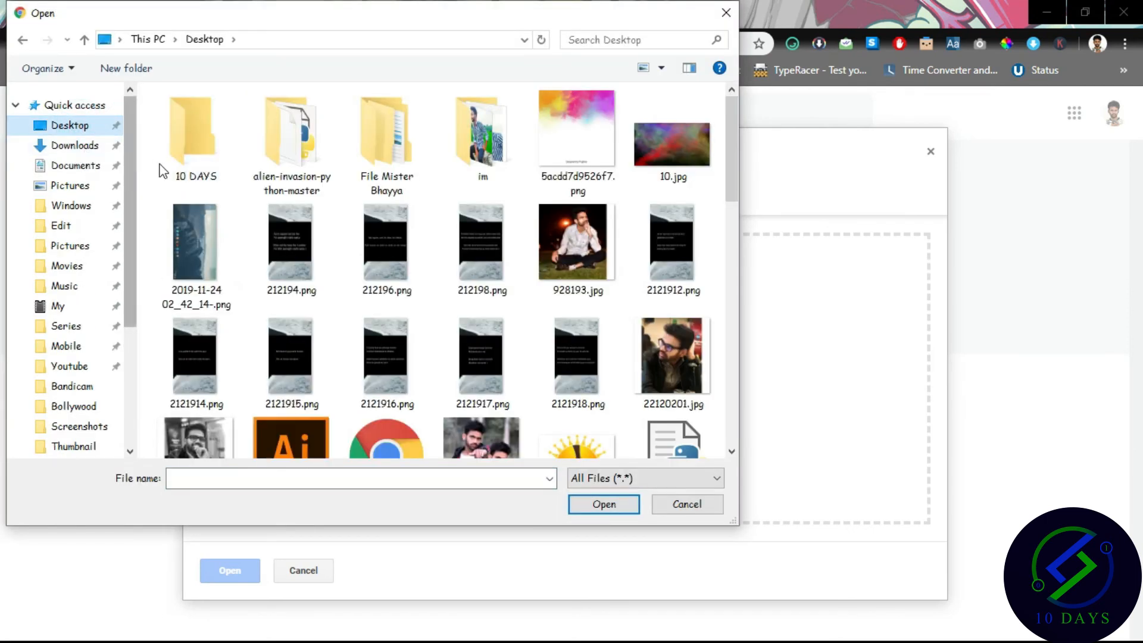
pyautogui.click(255, 237)
pyautogui.press('Down')
pyautogui.press('Down')
pyautogui.press('Down')
pyautogui.press('Down')
pyautogui.press('Down')
pyautogui.press('Down')
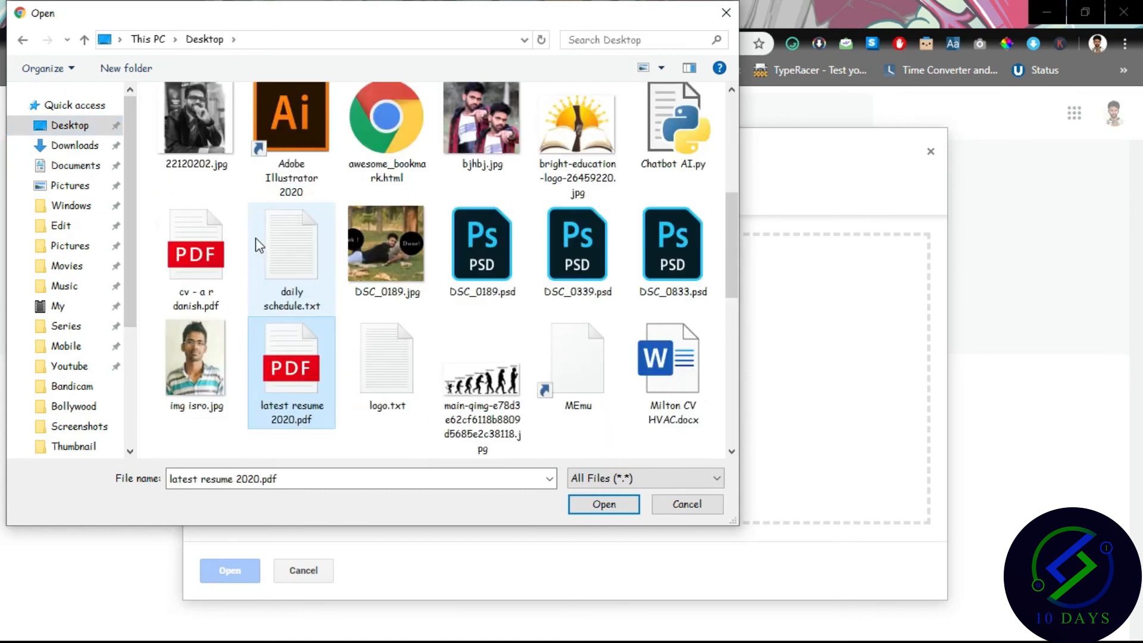
pyautogui.press('Down')
pyautogui.press('Down')
pyautogui.press('Down')
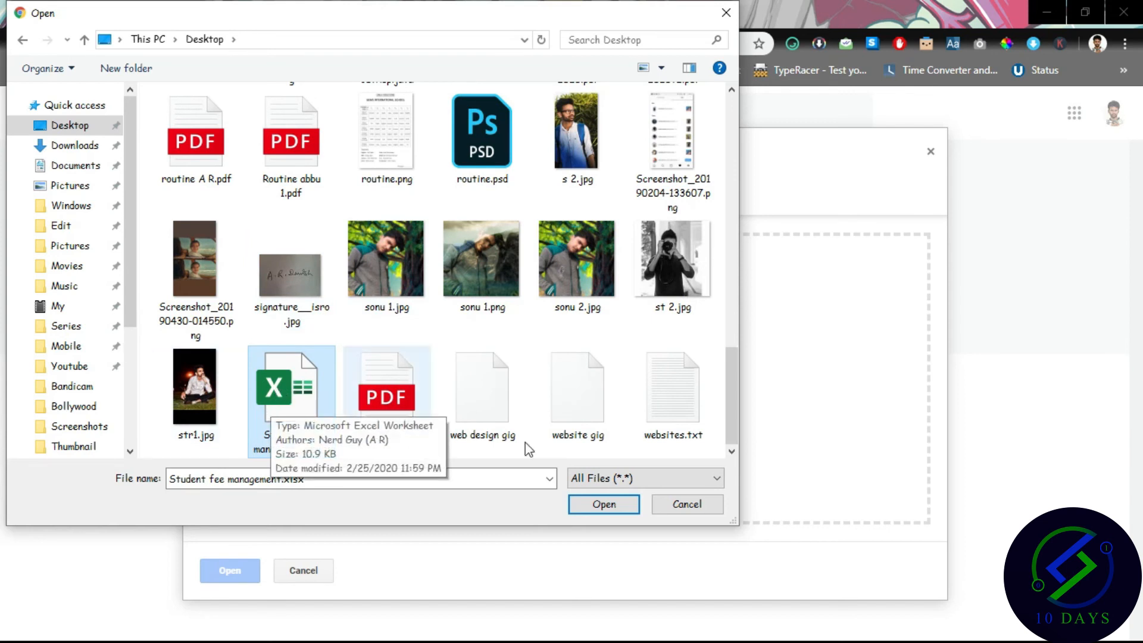
pyautogui.click(602, 505)
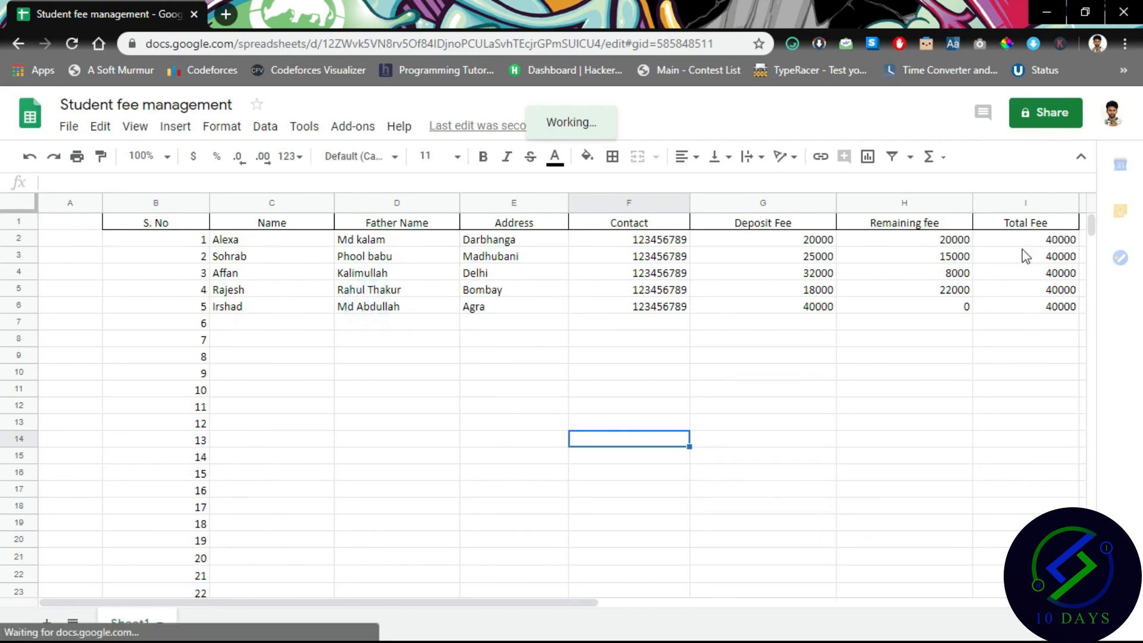
# Share the spreadsheet with a suggested contact with edit access and send the invitation.
pyautogui.click(1036, 114)
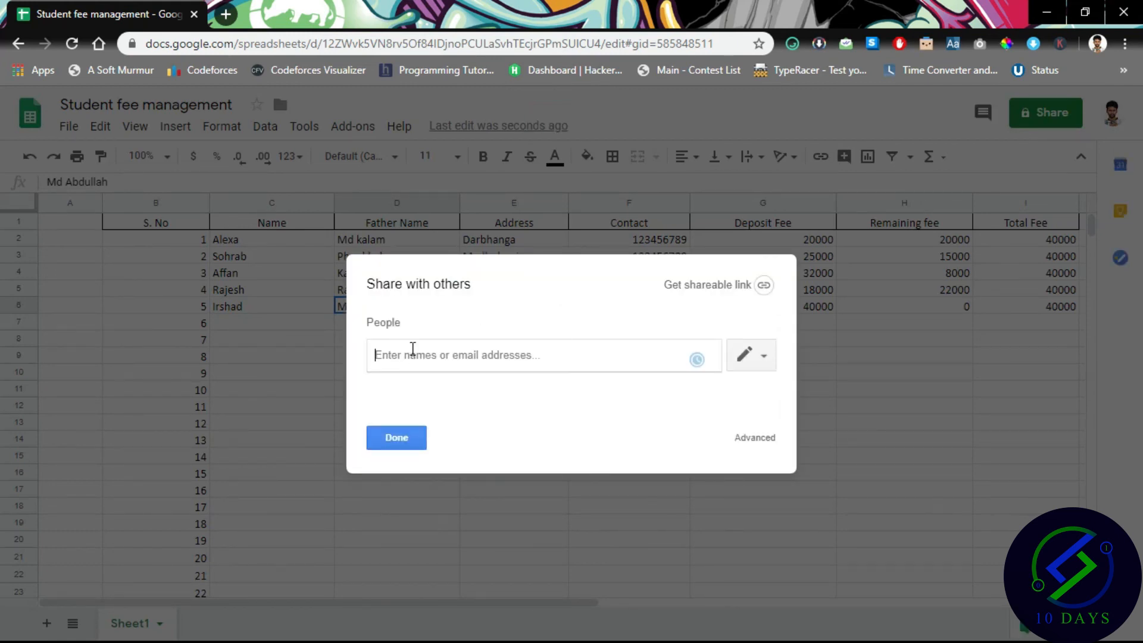
pyautogui.write('ardnsh')
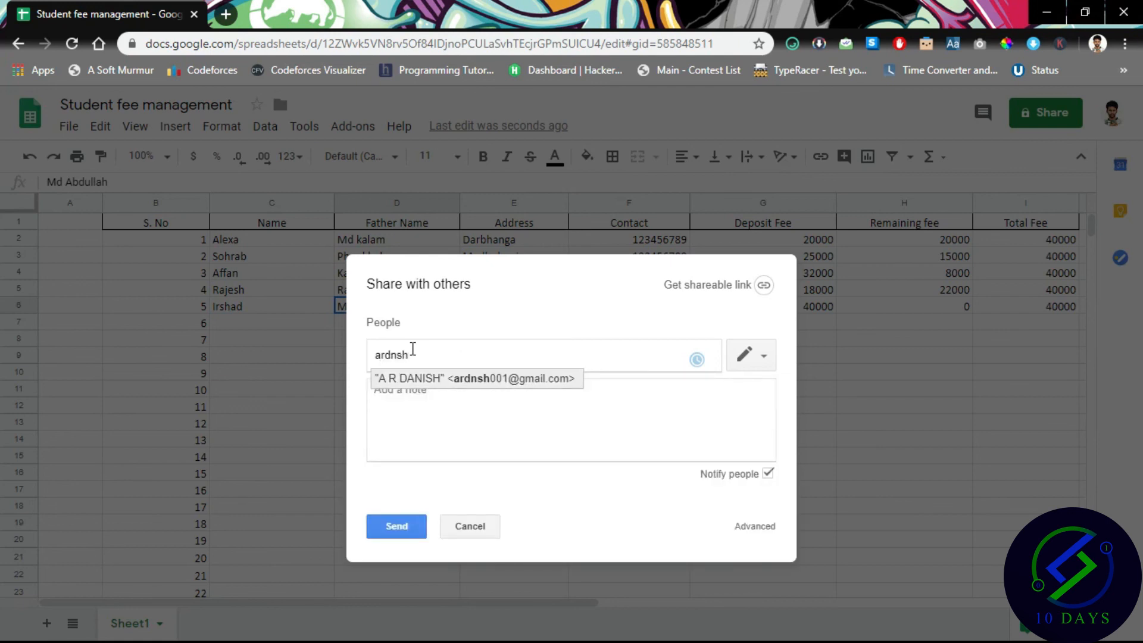
pyautogui.click(480, 379)
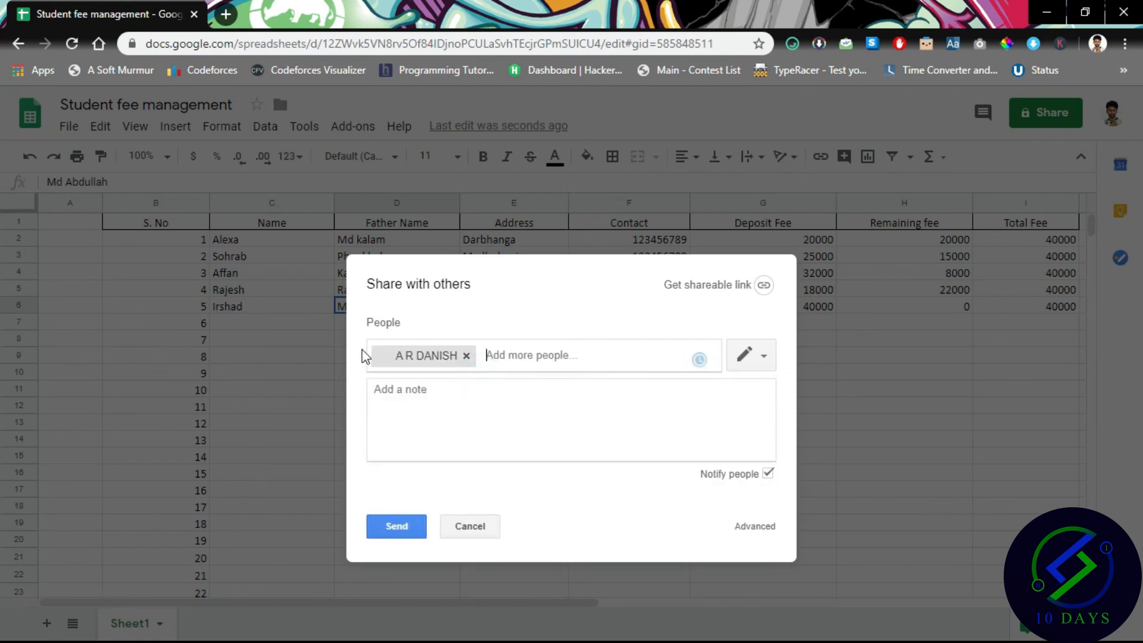
pyautogui.click(755, 356)
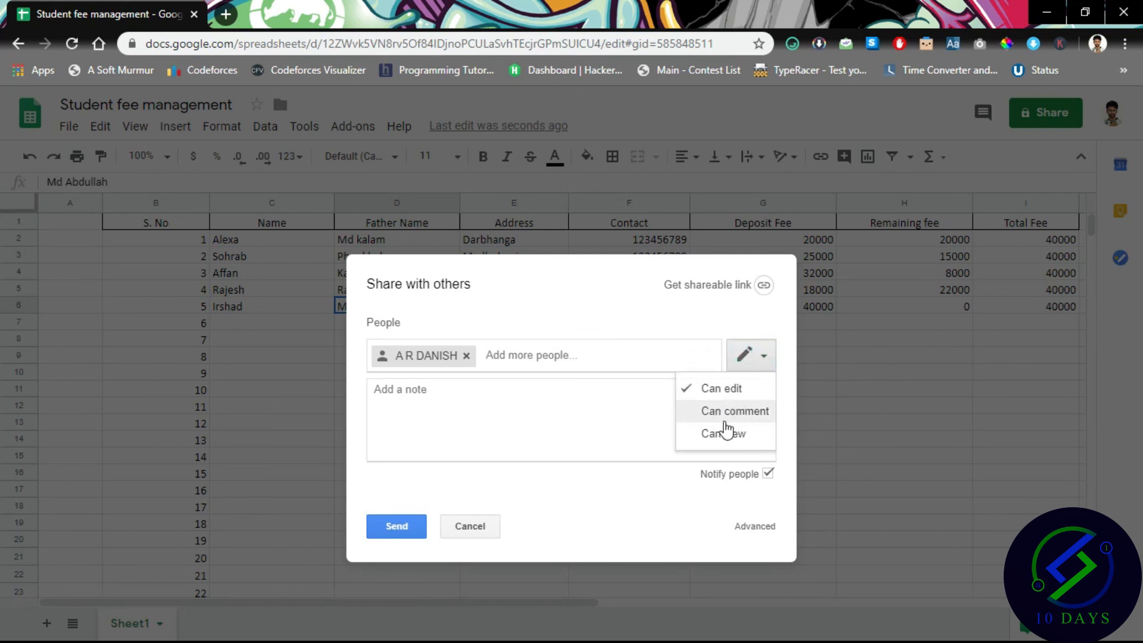
pyautogui.click(710, 433)
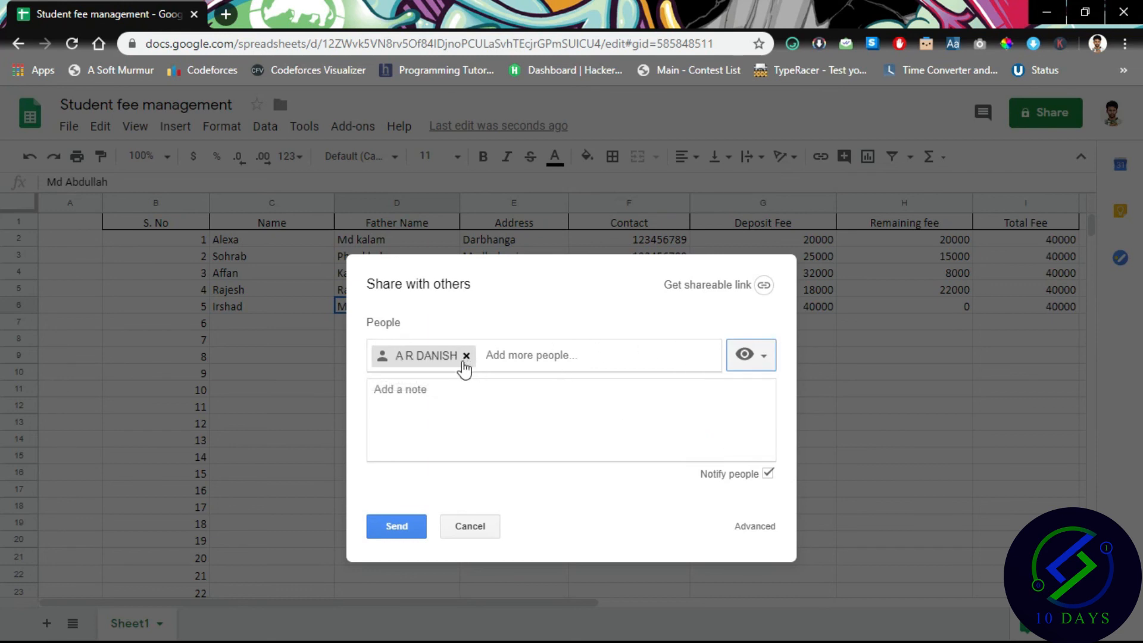
pyautogui.click(746, 356)
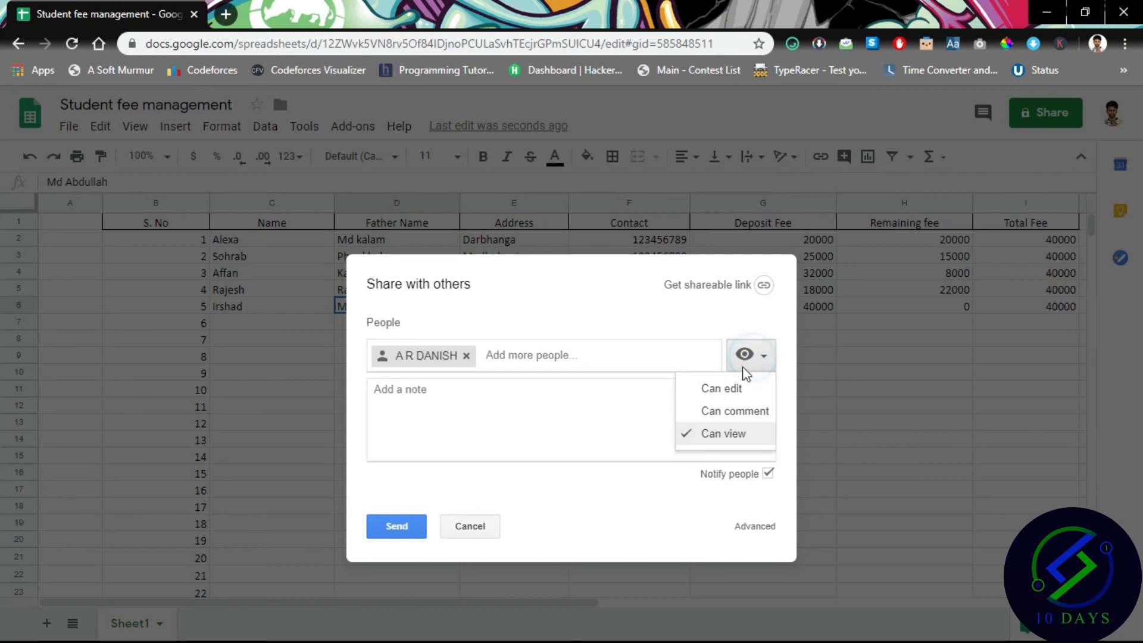
pyautogui.click(723, 389)
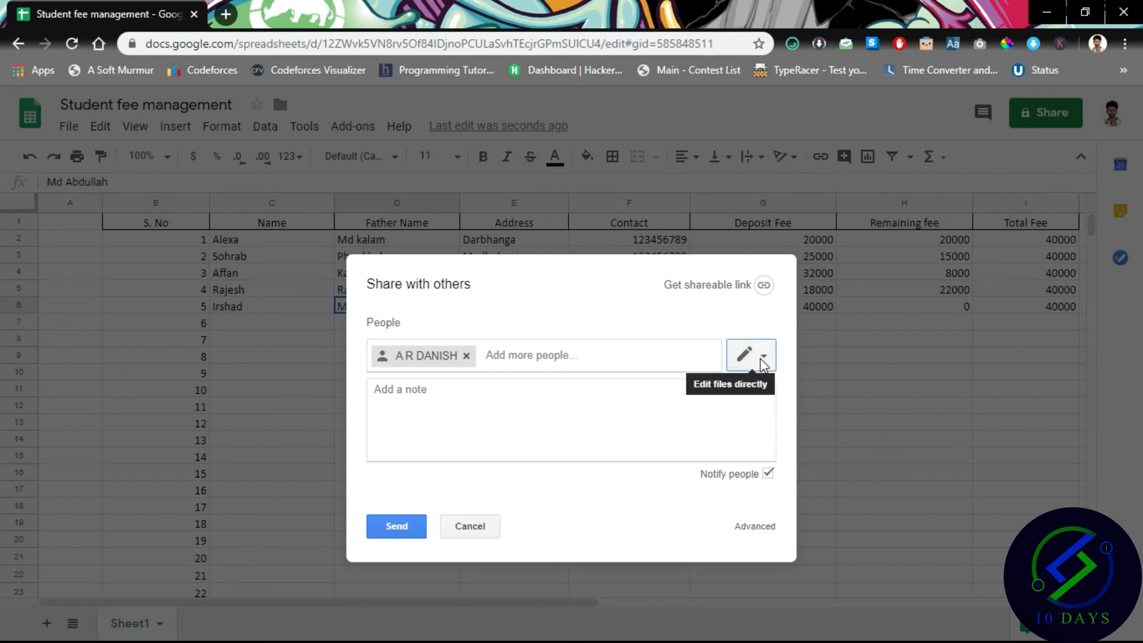
pyautogui.click(386, 538)
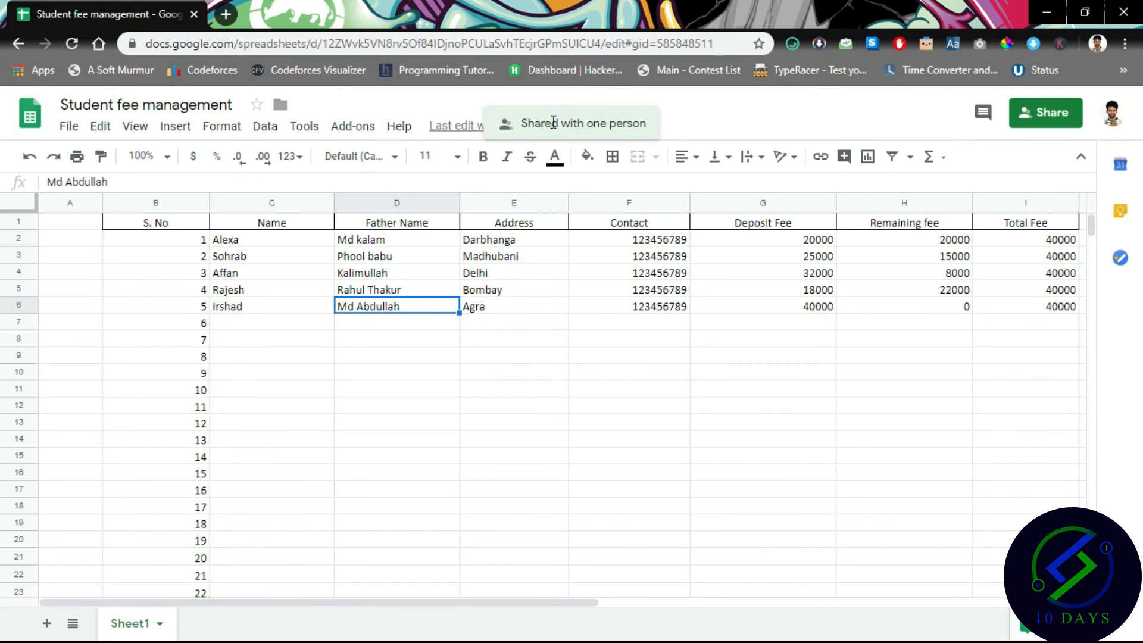
# Dismiss the sharing notice and enter 'fsefefesfse' as a Father Name in D7.
pyautogui.moveTo(527, 123); pyautogui.dragTo(675, 132)
pyautogui.click(676, 133)
pyautogui.click(404, 326)
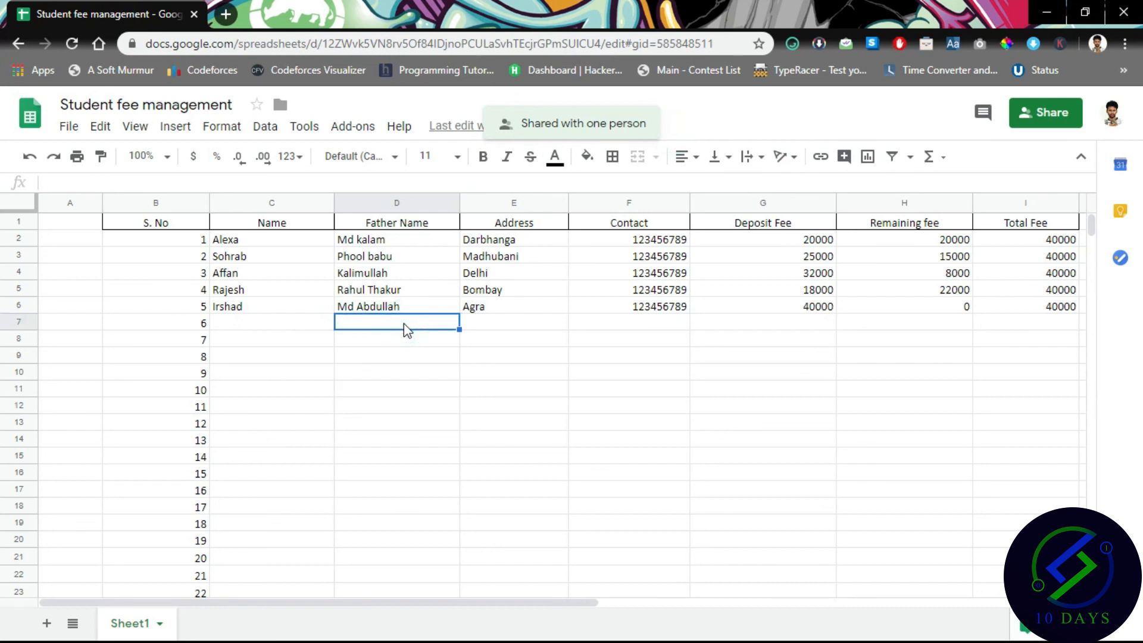
pyautogui.write('fsefefesfse')
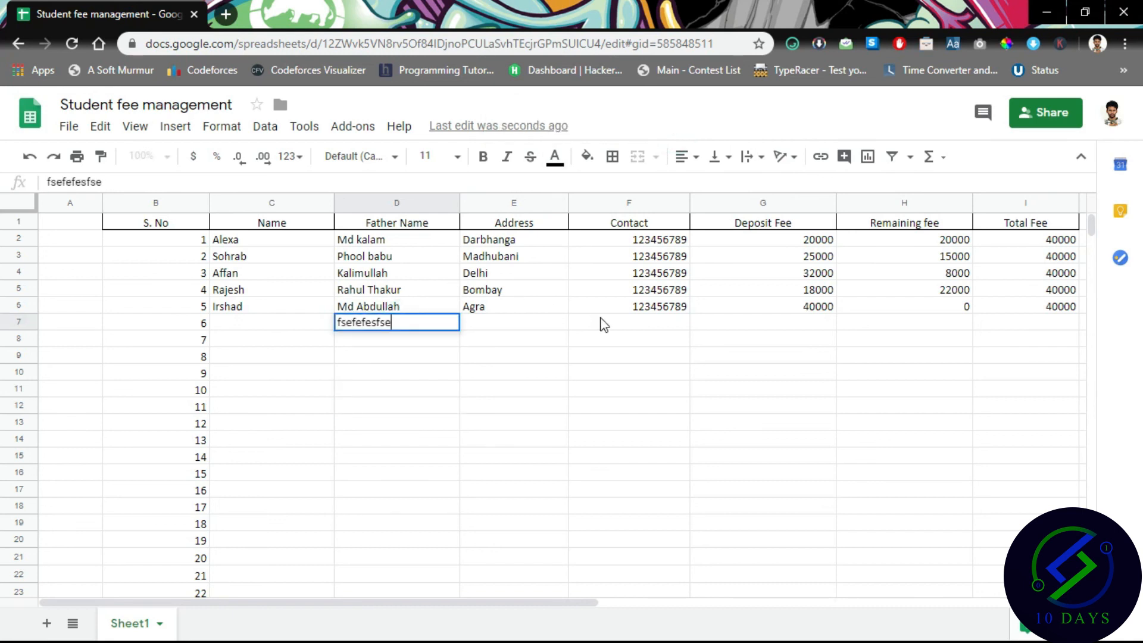
pyautogui.click(762, 322)
# Fill the Remaining fee formula from H6 down to row 17 and enter deposit 38000 in G7.
pyautogui.click(951, 310)
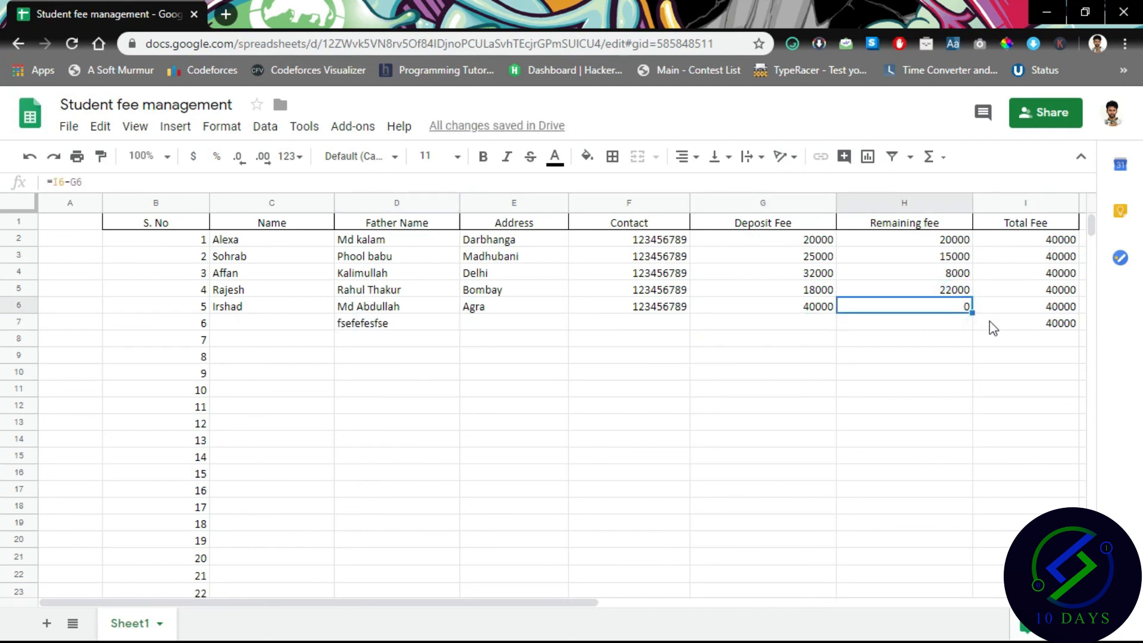
pyautogui.moveTo(972, 312); pyautogui.dragTo(971, 498)
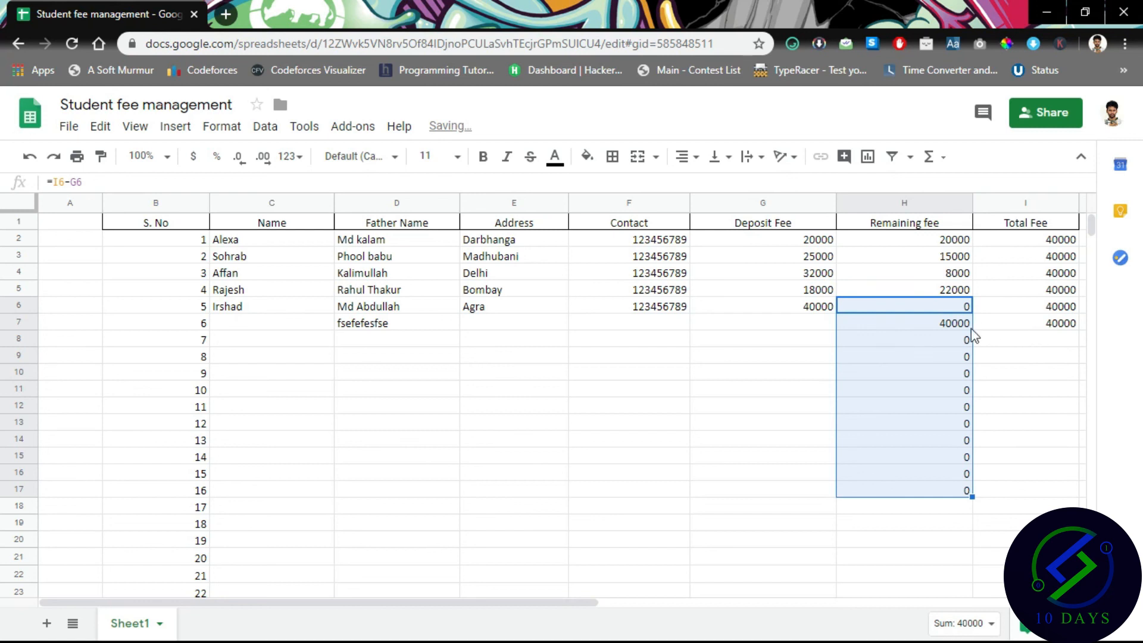
pyautogui.click(829, 324)
pyautogui.write('3')
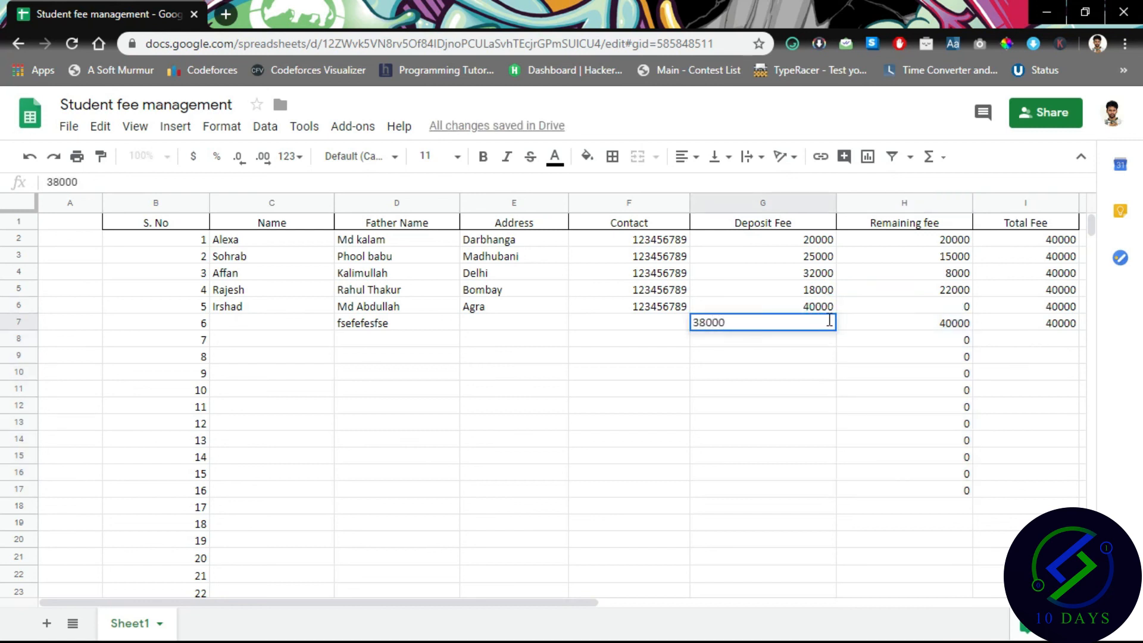
pyautogui.write('8000')
pyautogui.press('Return')
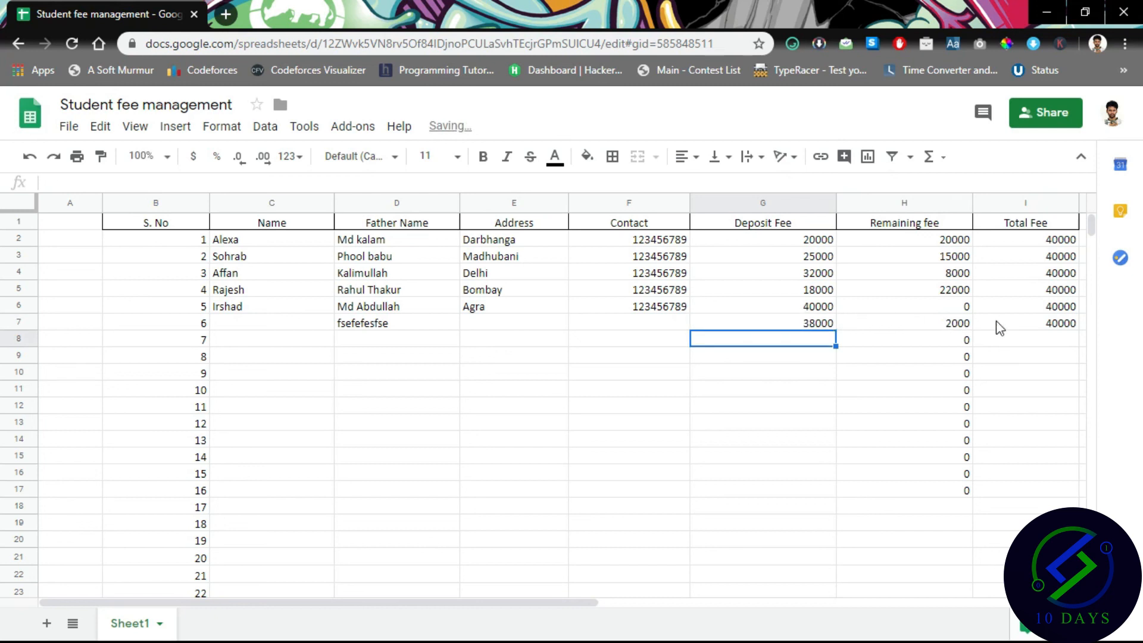
# Copy the 40000 Total Fee from I7 down to row 17.
pyautogui.click(1039, 340)
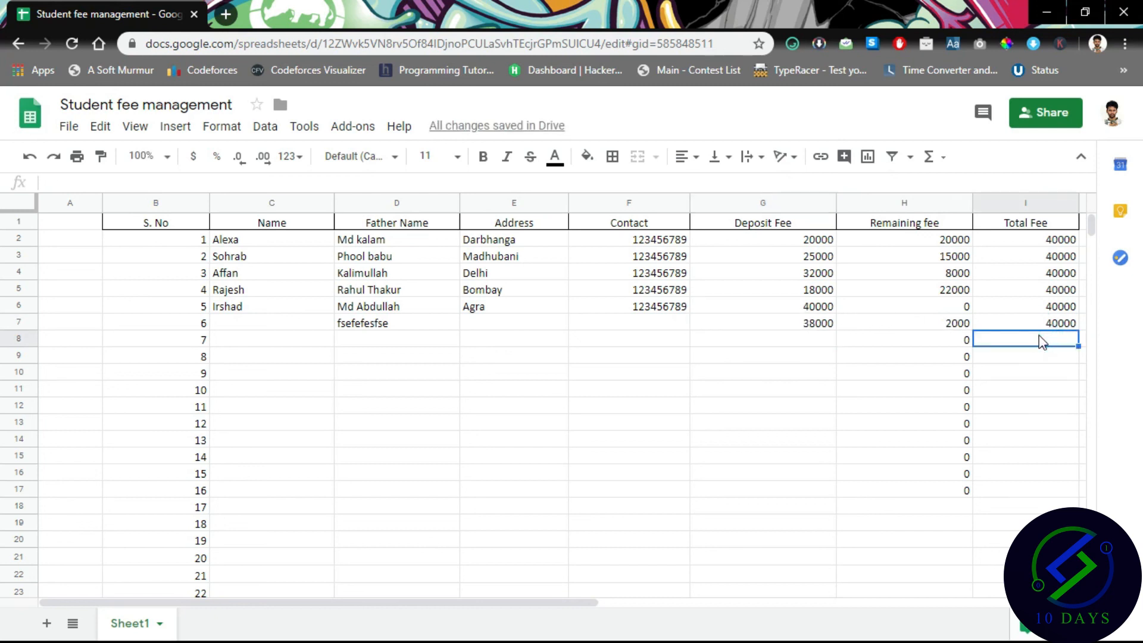
pyautogui.click(1051, 325)
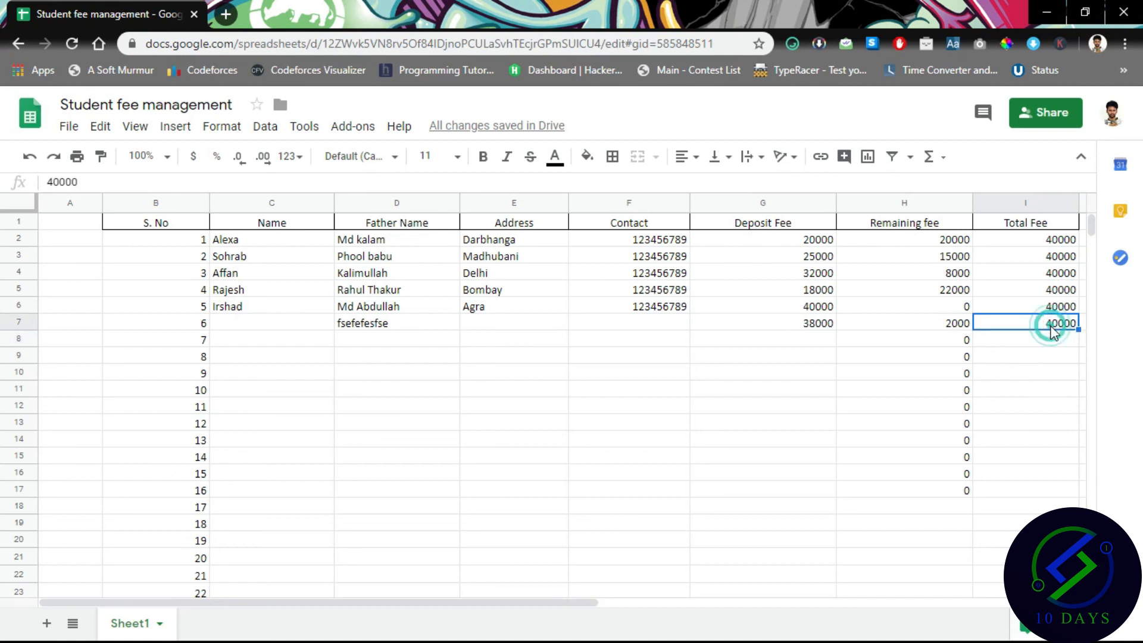
pyautogui.moveTo(1075, 328); pyautogui.dragTo(1080, 493)
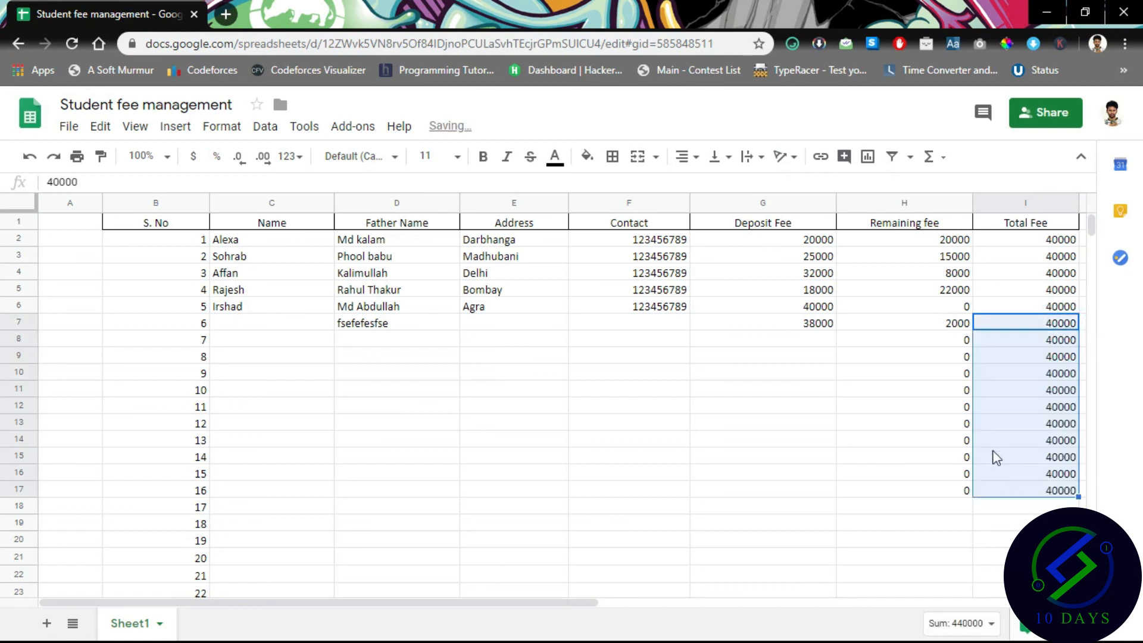
# Enter deposits 15000 and 25000 in G8 and G9.
pyautogui.click(805, 340)
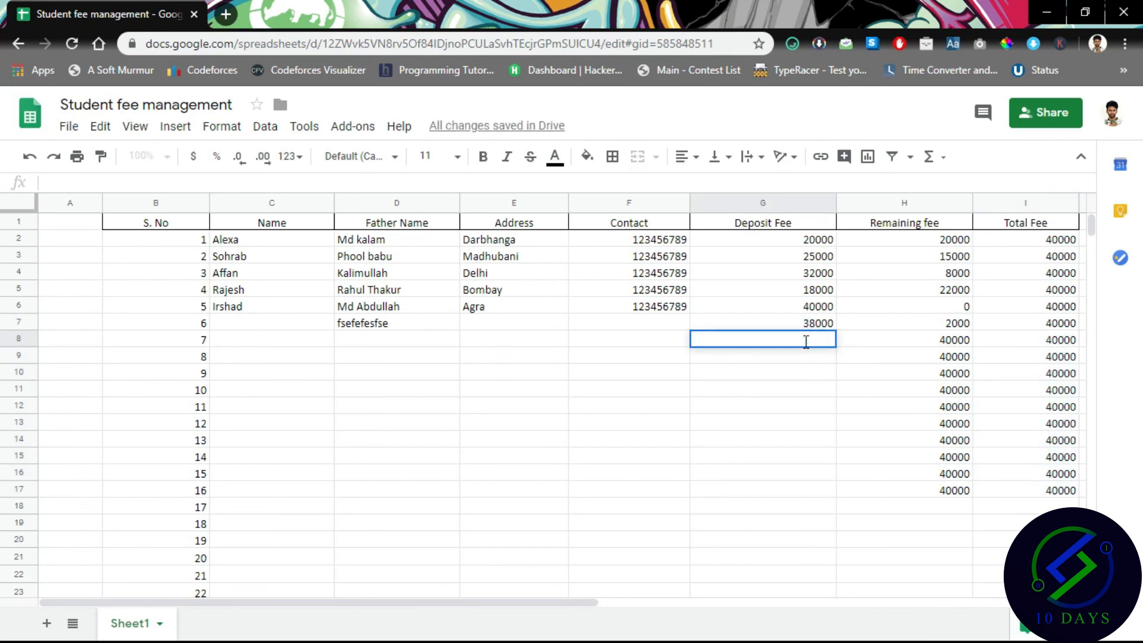
pyautogui.write('15000')
pyautogui.press('Return')
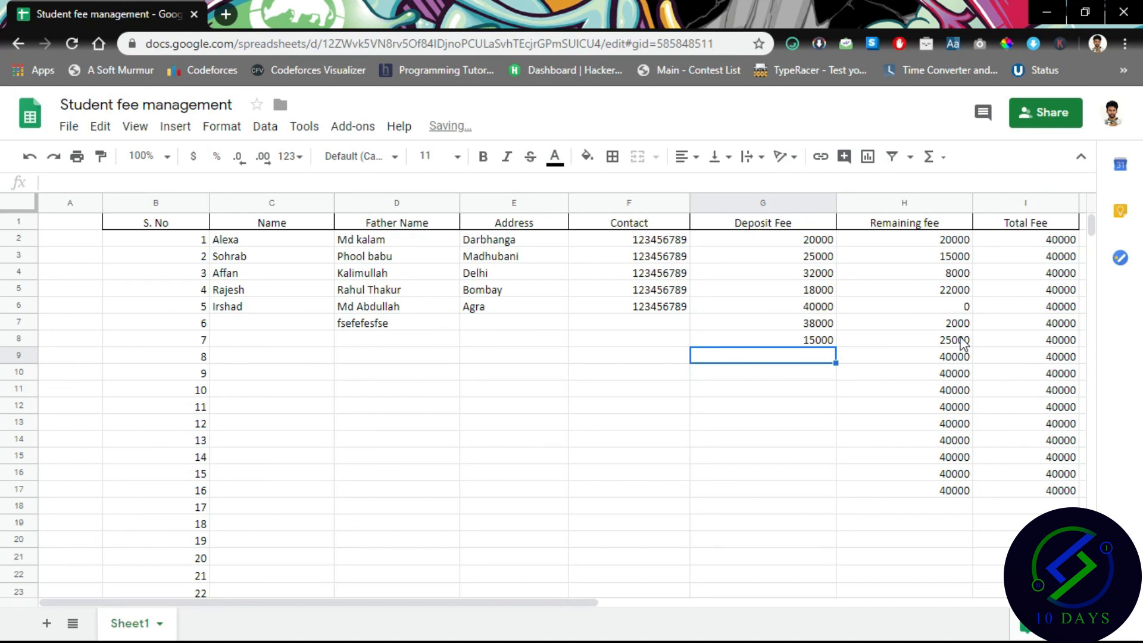
pyautogui.write('25000')
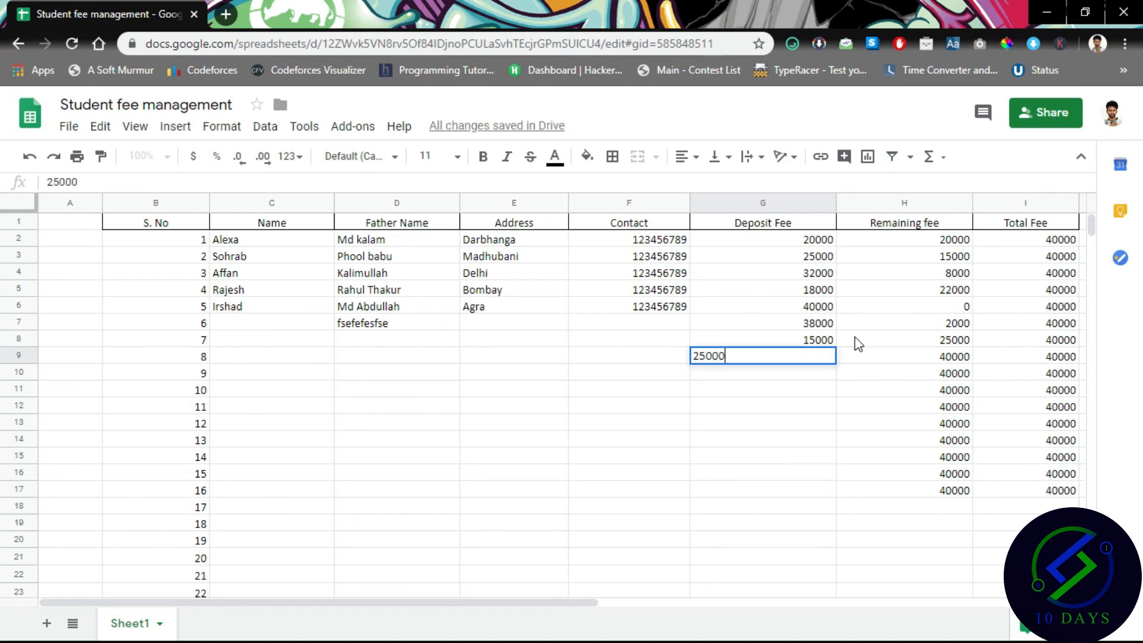
pyautogui.press('Return')
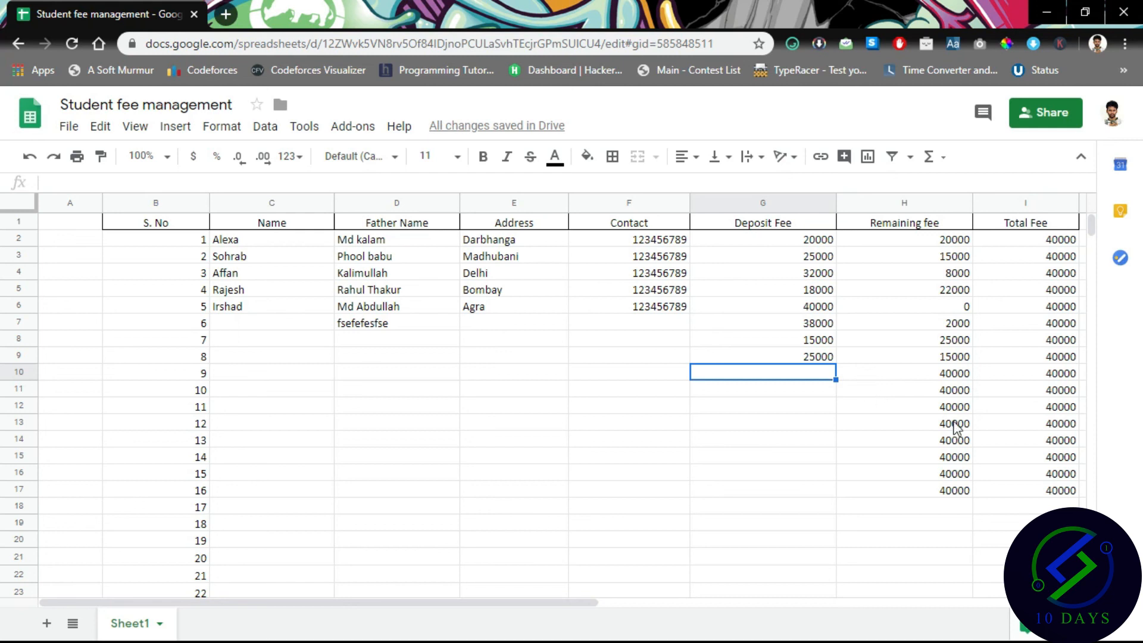
pyautogui.scroll(-4, 690, 395)
pyautogui.scroll(4, 690, 395)
pyautogui.scroll(-10, 451, 358)
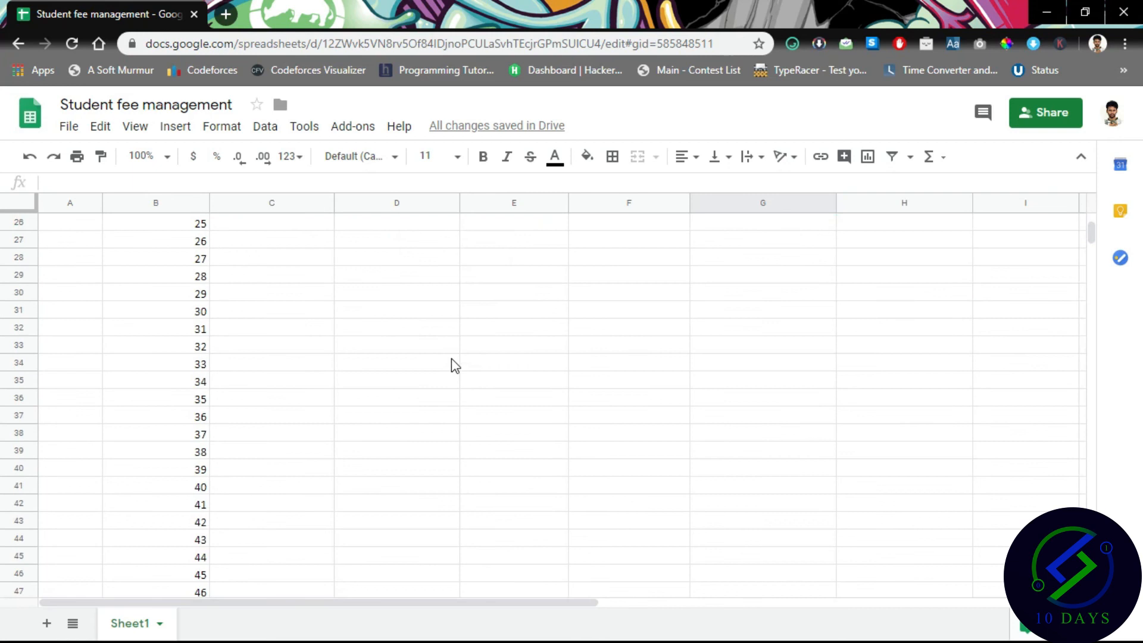
pyautogui.scroll(10, 452, 359)
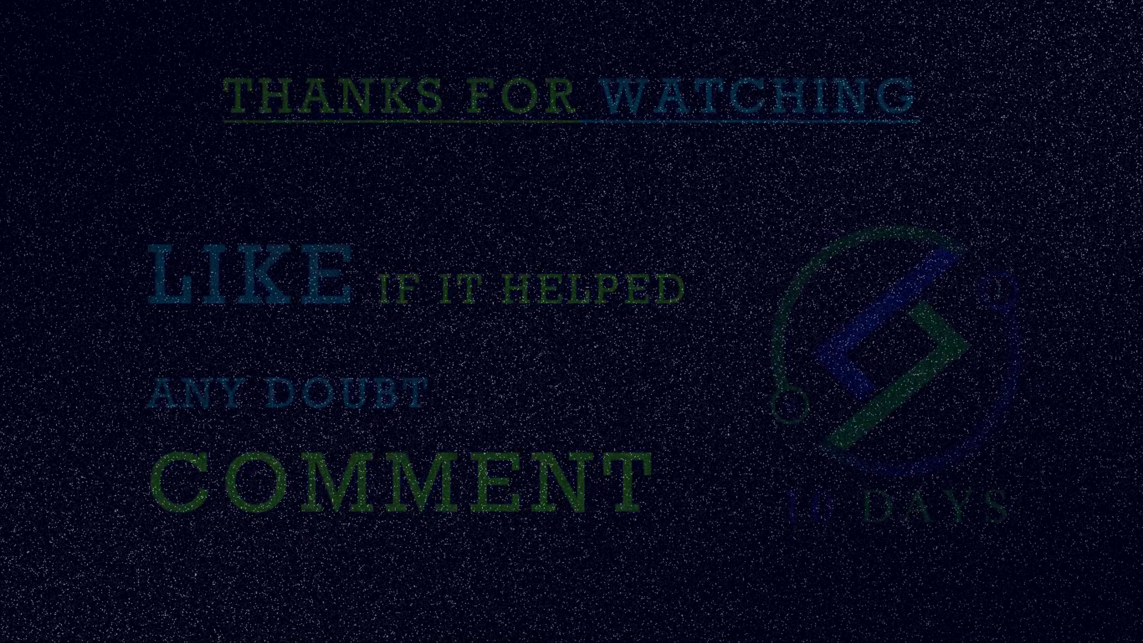